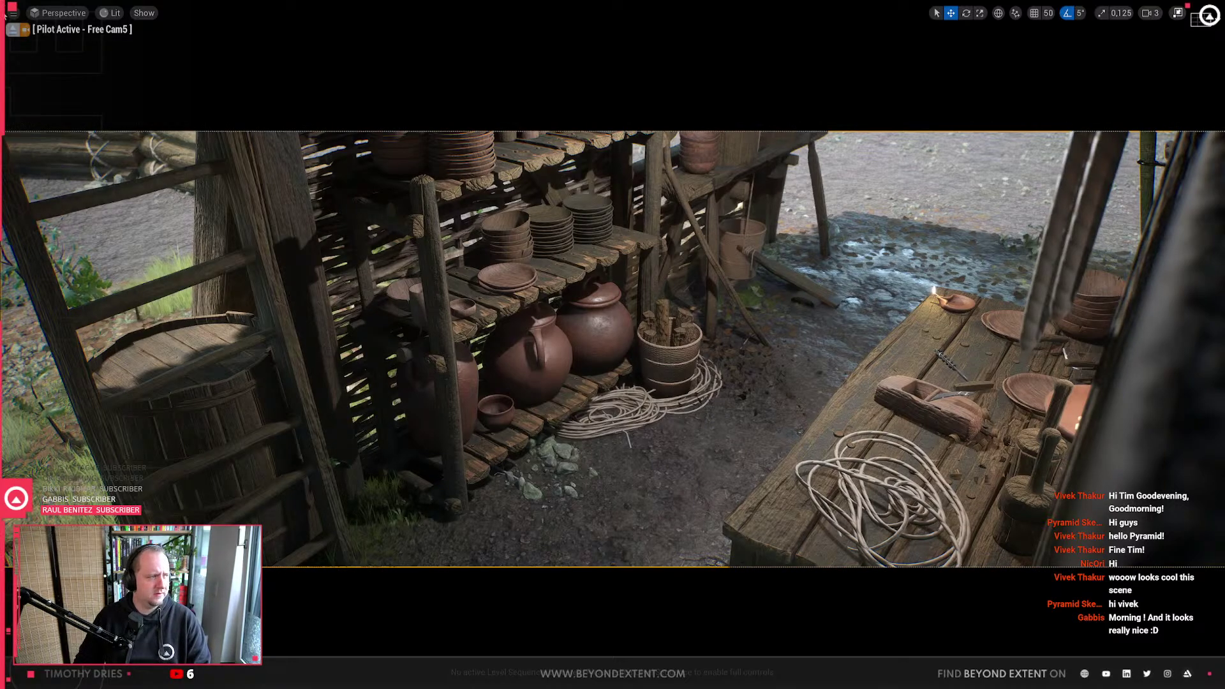
Step: Stop piloting Free Cam5 and examine the shelf's cups, bowls and clay pots and the workshop interior up close
click(13, 30)
key(w)
right_drag(533, 276, 456, 389)
key(w)
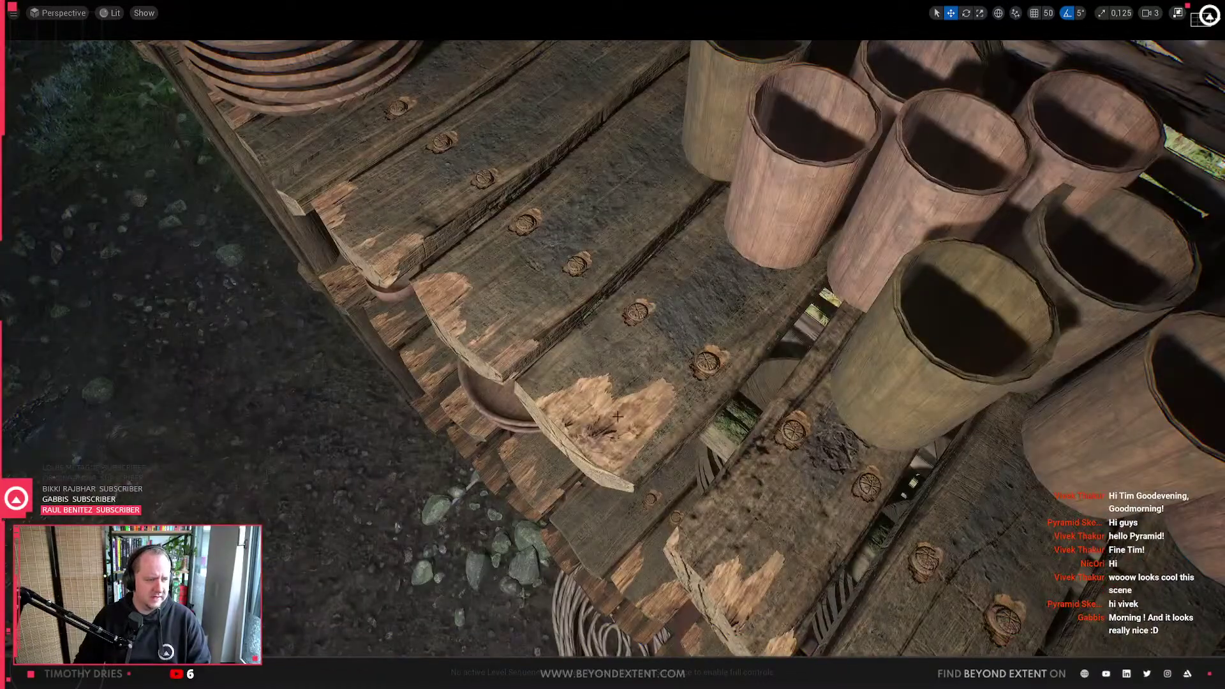
right_drag(618, 416, 605, 446)
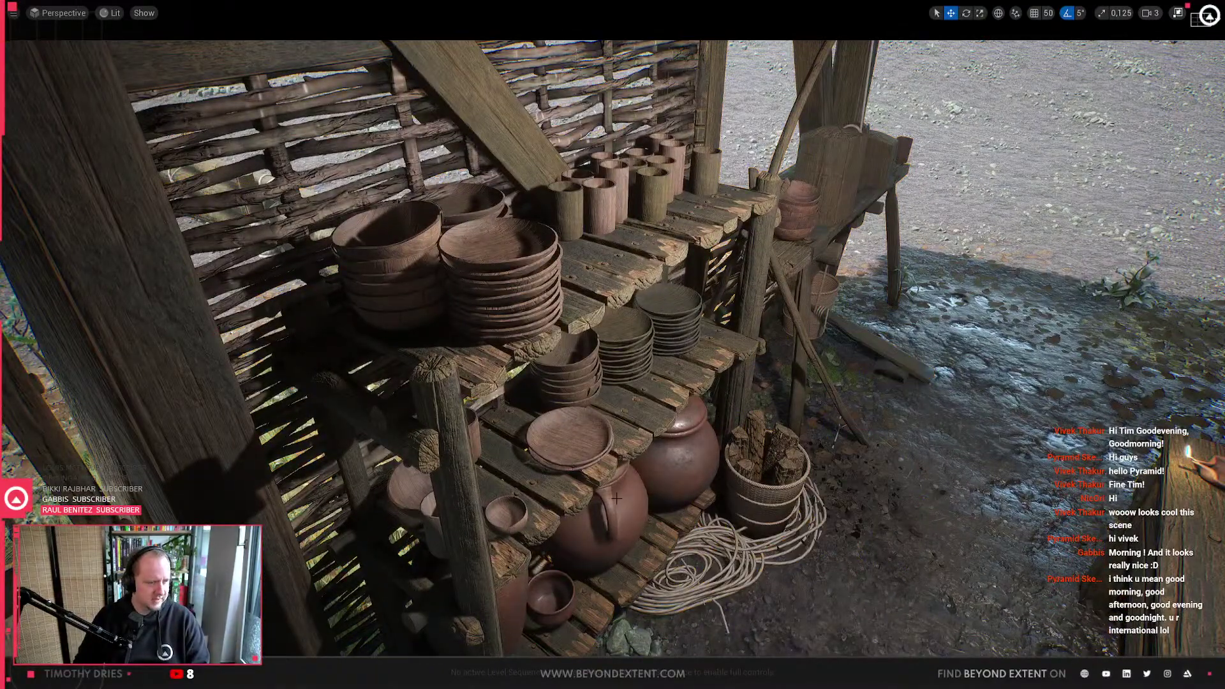
right_drag(616, 498, 616, 498)
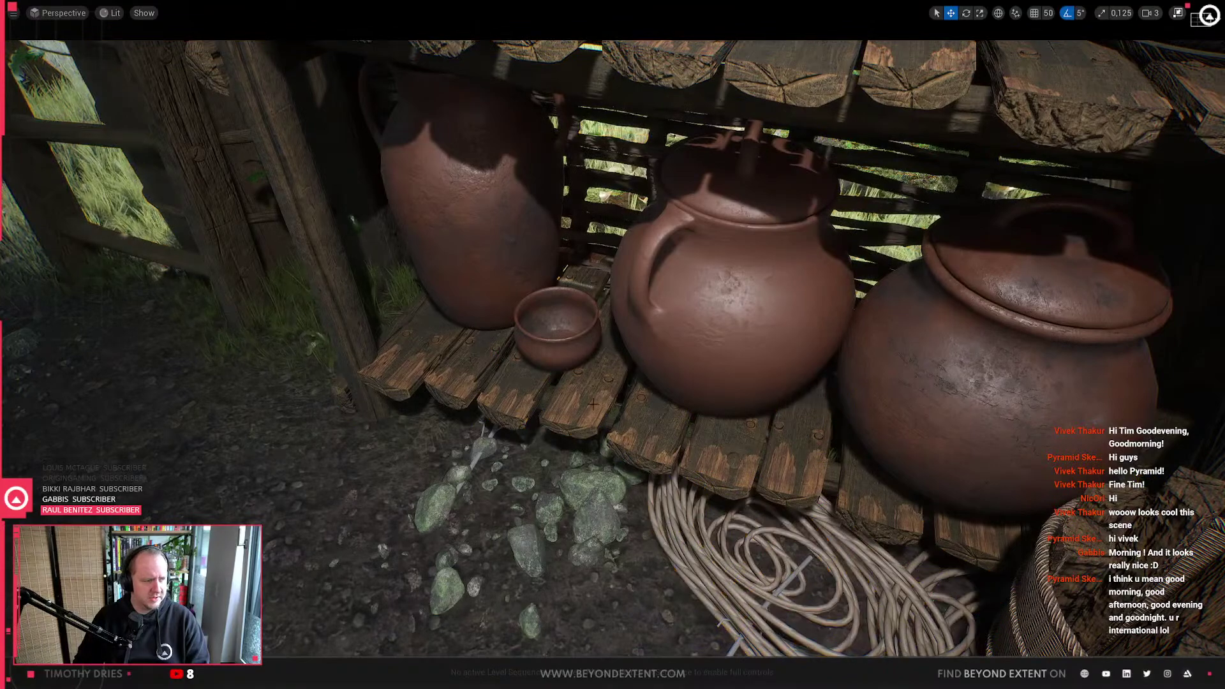
right_drag(593, 404, 645, 432)
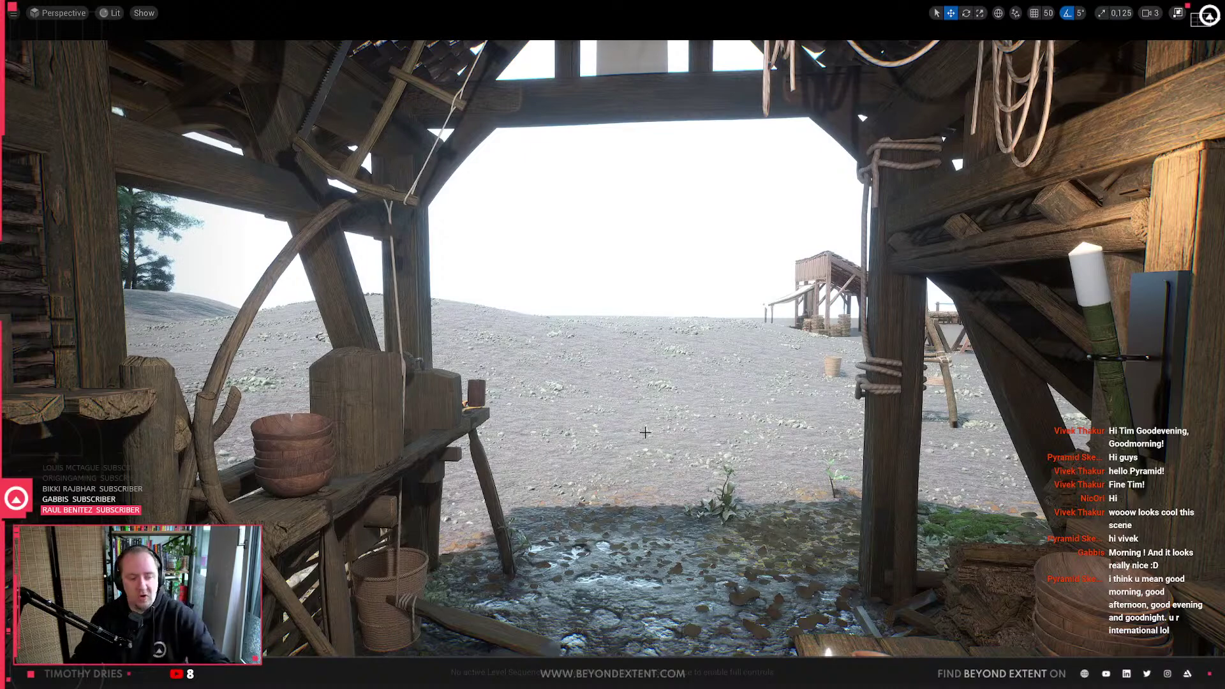
Step: Switch to Medieval_Assets.blend in Blender and review the asset layout across the Blockouts, To Polish and Finished areas
key(alt+Tab)
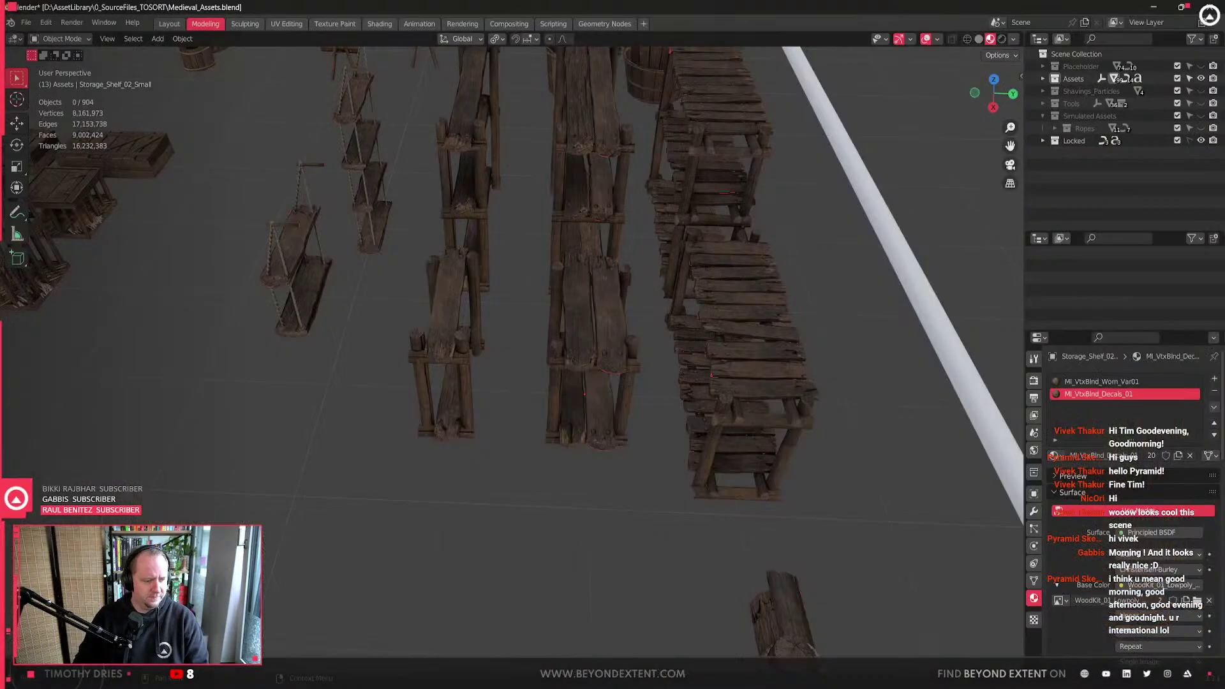
scroll(591, 309, down, 10)
middle_drag(530, 363, 848, 323)
middle_drag(496, 370, 364, 562)
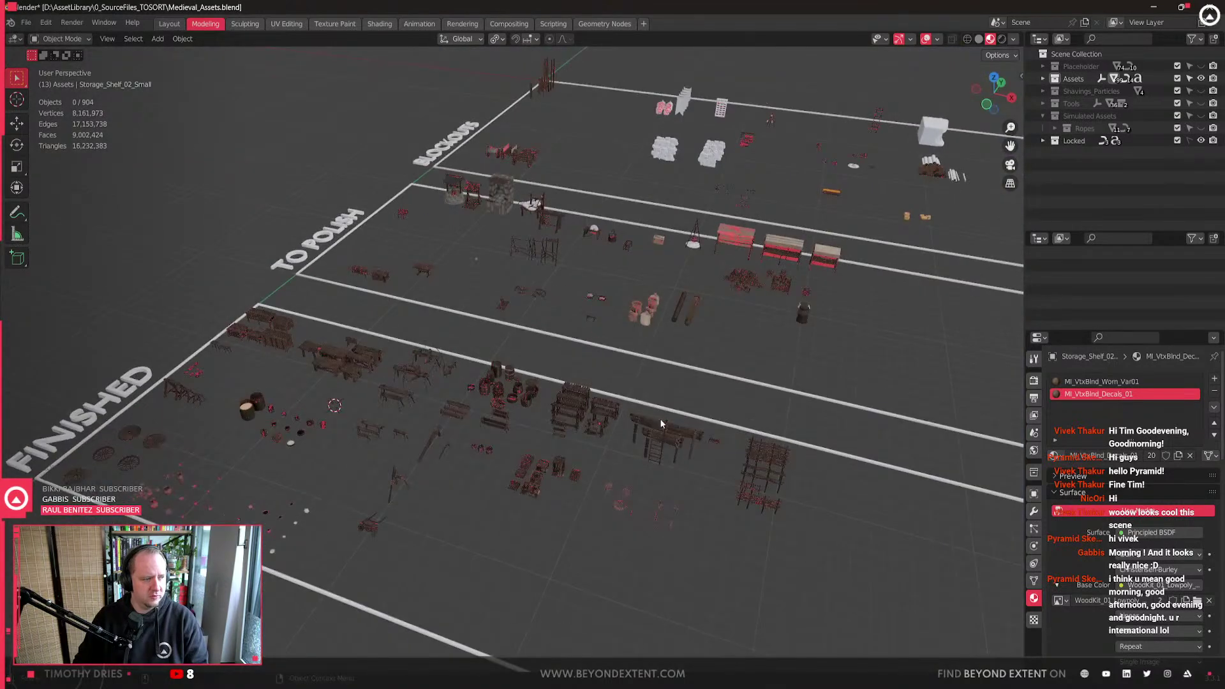
scroll(661, 424, down, 2)
middle_drag(769, 323, 789, 333)
drag(770, 336, 348, 196)
click(637, 514)
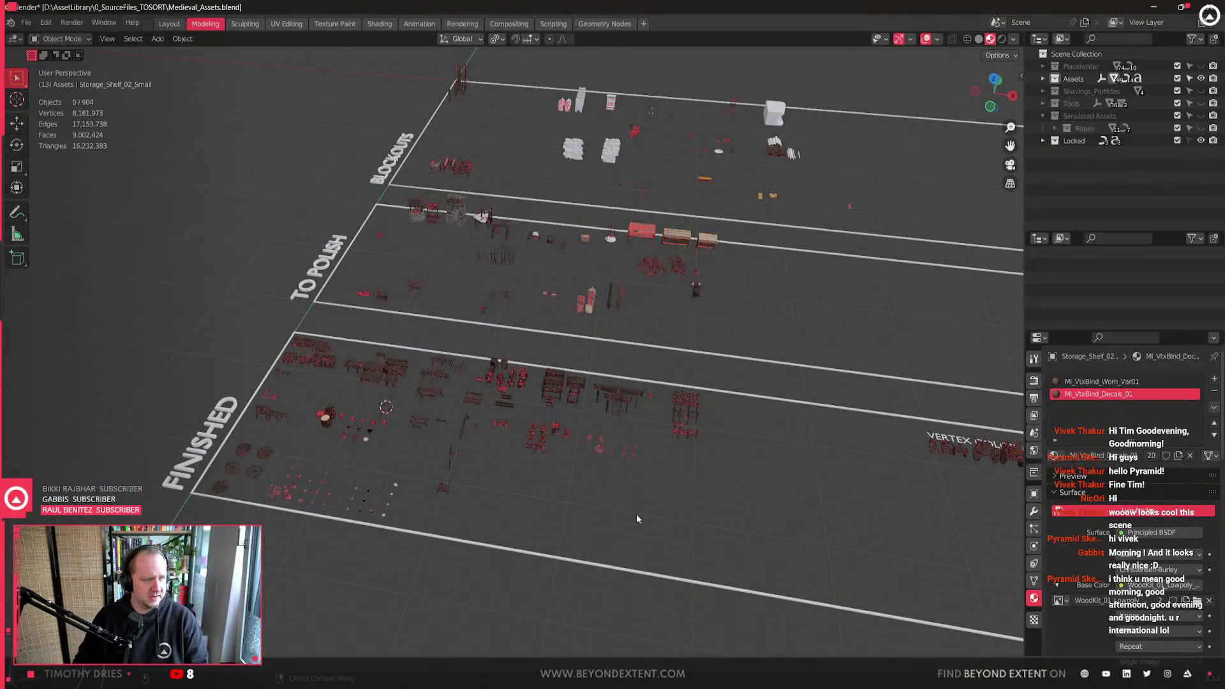
scroll(583, 529, up, 3)
shift+middle_drag(370, 536, 594, 419)
click(669, 478)
shift+middle_drag(809, 457, 548, 482)
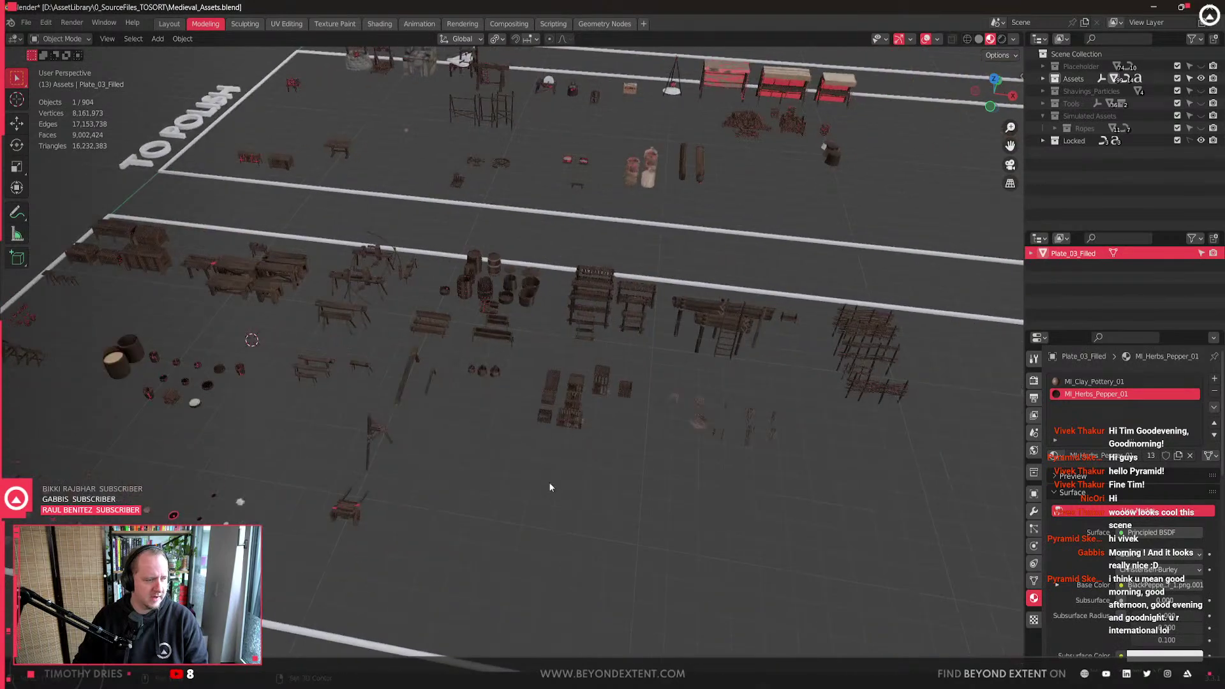
Step: Frame the small animal cage in the Finished area and examine it with the medium cage and nearby crates
click(580, 358)
click(577, 383)
key(KP_Decimal)
scroll(576, 382, down, 10)
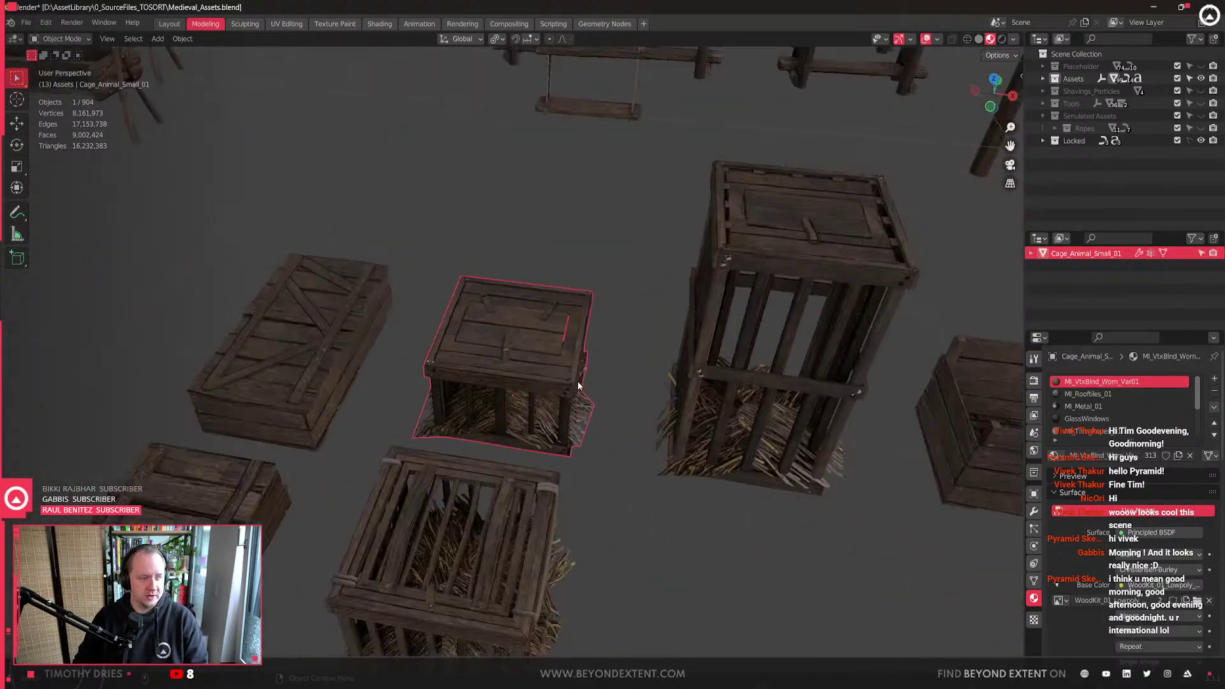
click(577, 383)
scroll(654, 389, down, 2)
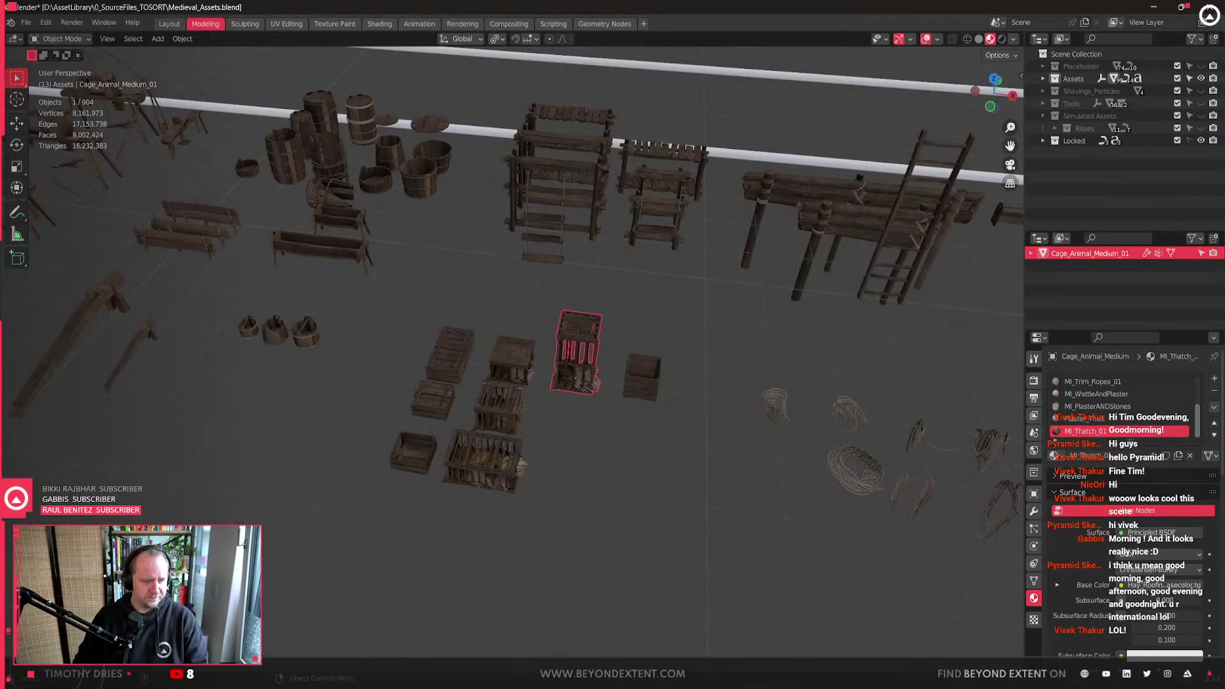
Step: Switch back to Unreal Engine and examine the wooden plates, bowls and clay pots on the workshop shelf
key(alt+Tab)
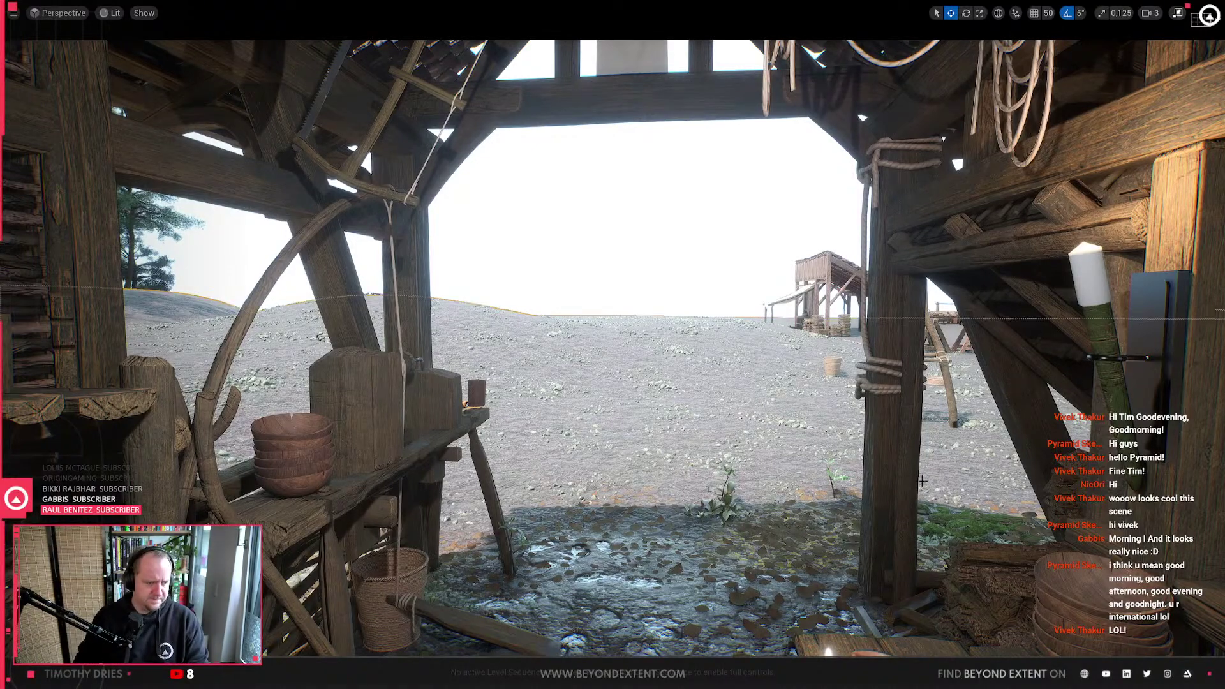
right_drag(922, 481, 574, 536)
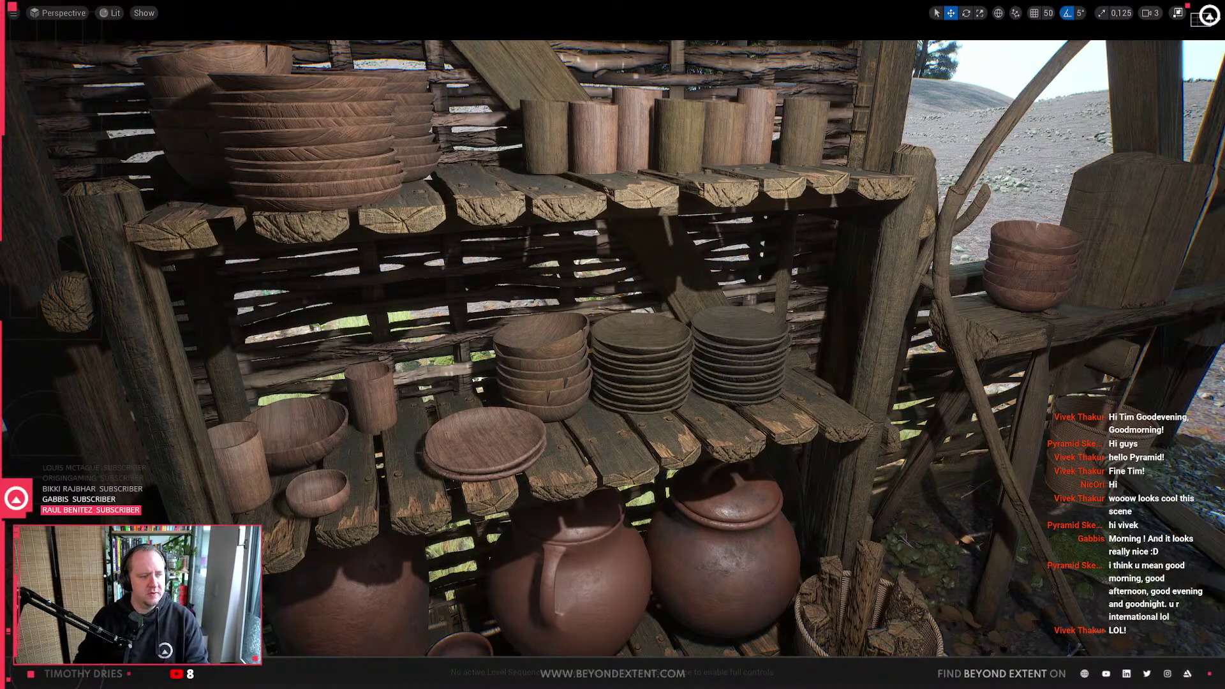
key(w)
right_drag(848, 471, 747, 568)
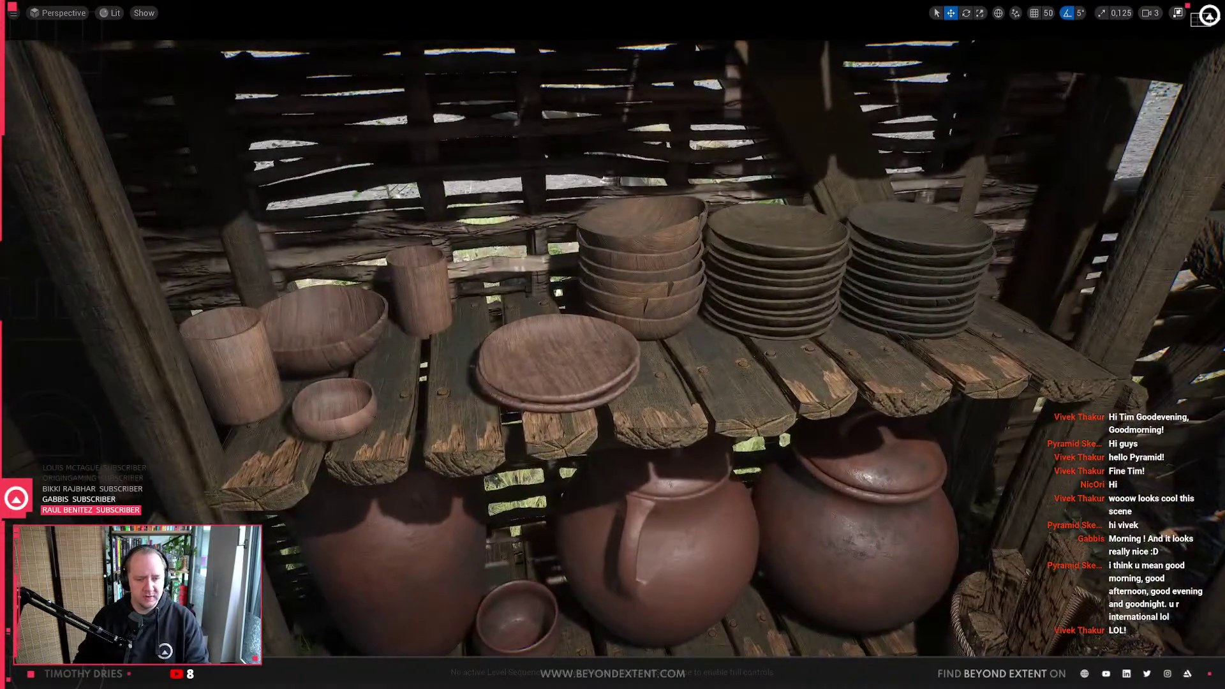
key(g)
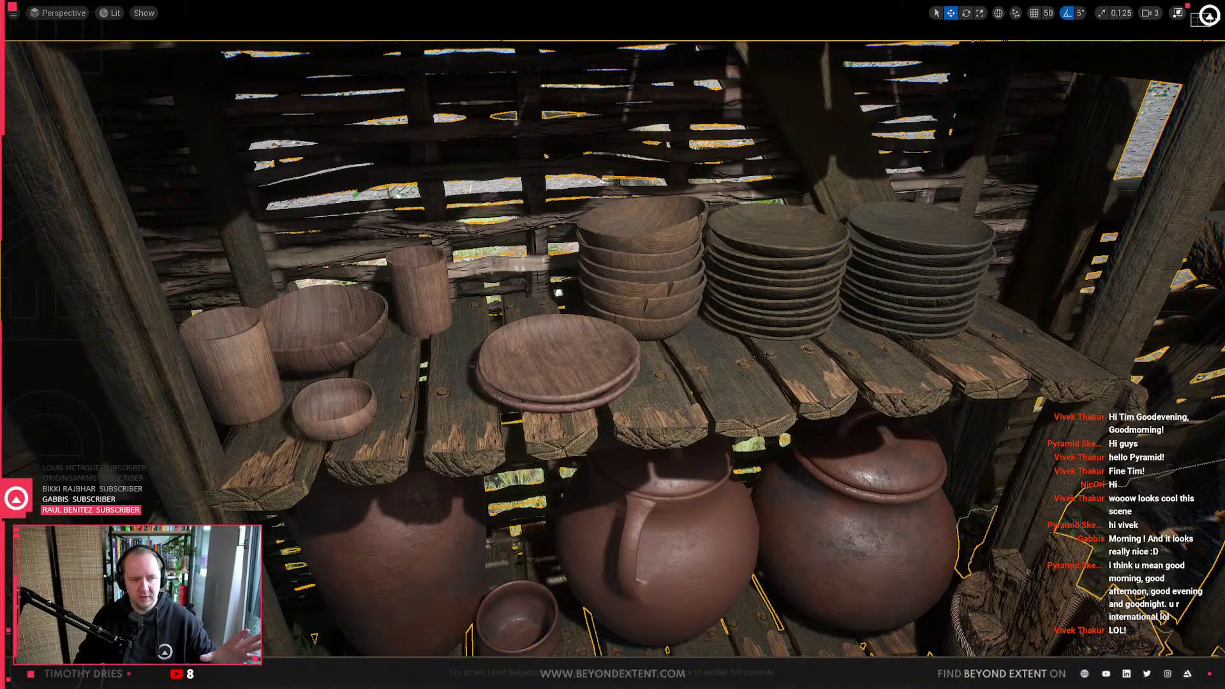
Step: Move SM_Wooden_Bench_01 along its Y axis away from the other two benches and leave the full-screen viewport
right_drag(612, 345, 827, 435)
key(w)
click(826, 435)
key(f)
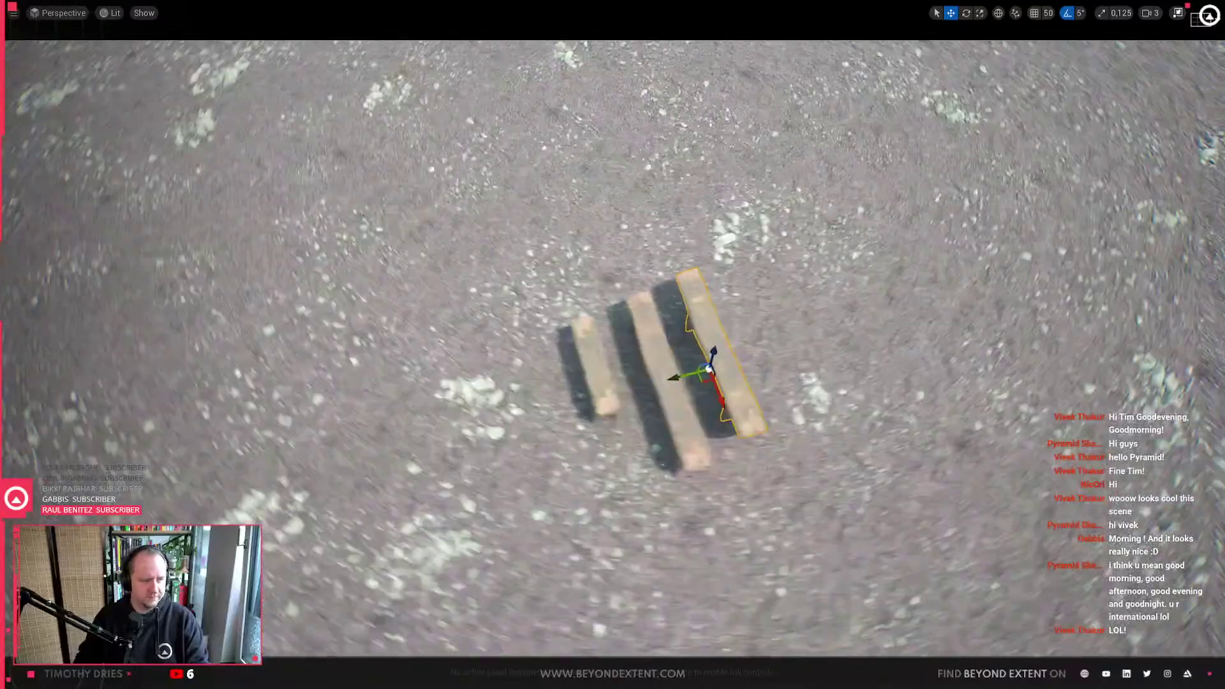
drag(668, 371, 820, 125)
right_drag(820, 125, 941, 59)
key(w)
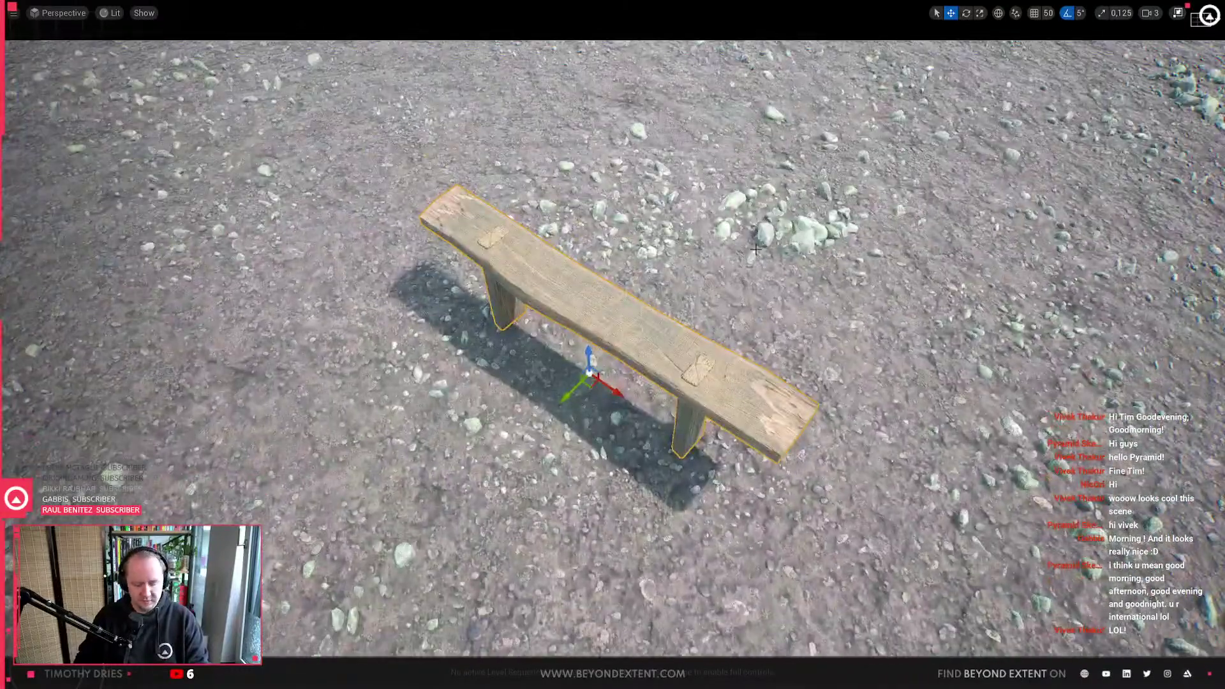
key(F11)
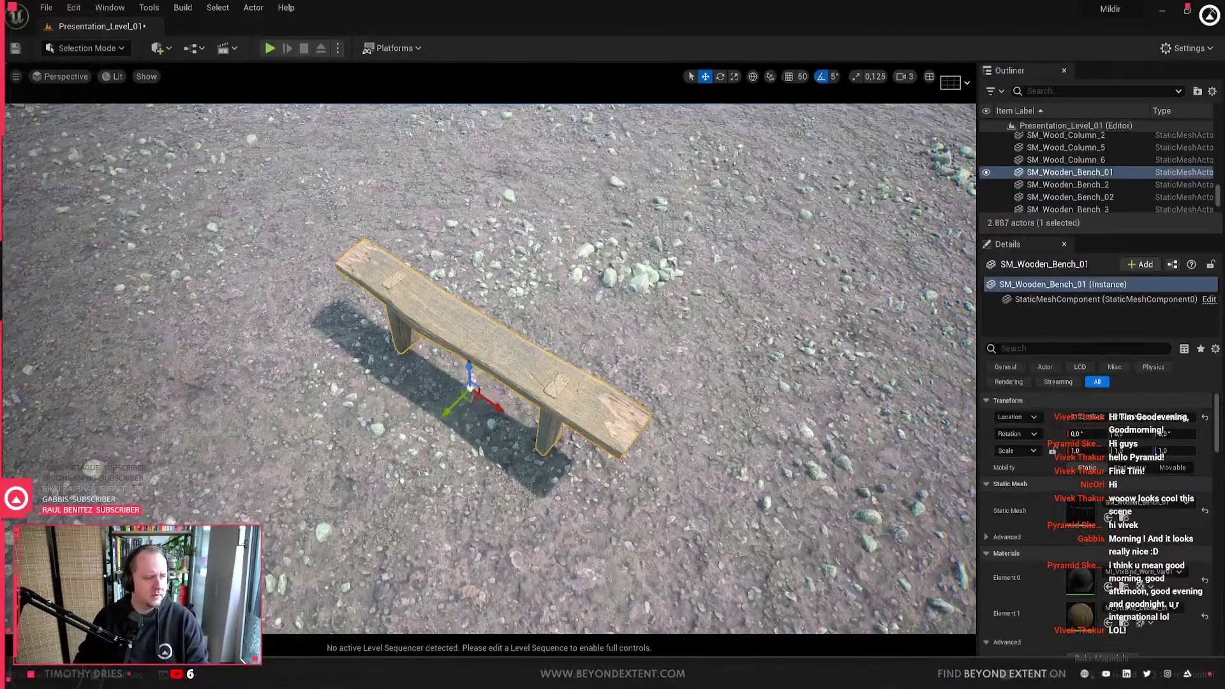
Step: Examine the wood surface and damaged ends of SM_Wooden_Bench_01 with and without its selection outline
key(w)
right_drag(610, 464, 638, 430)
key(s)
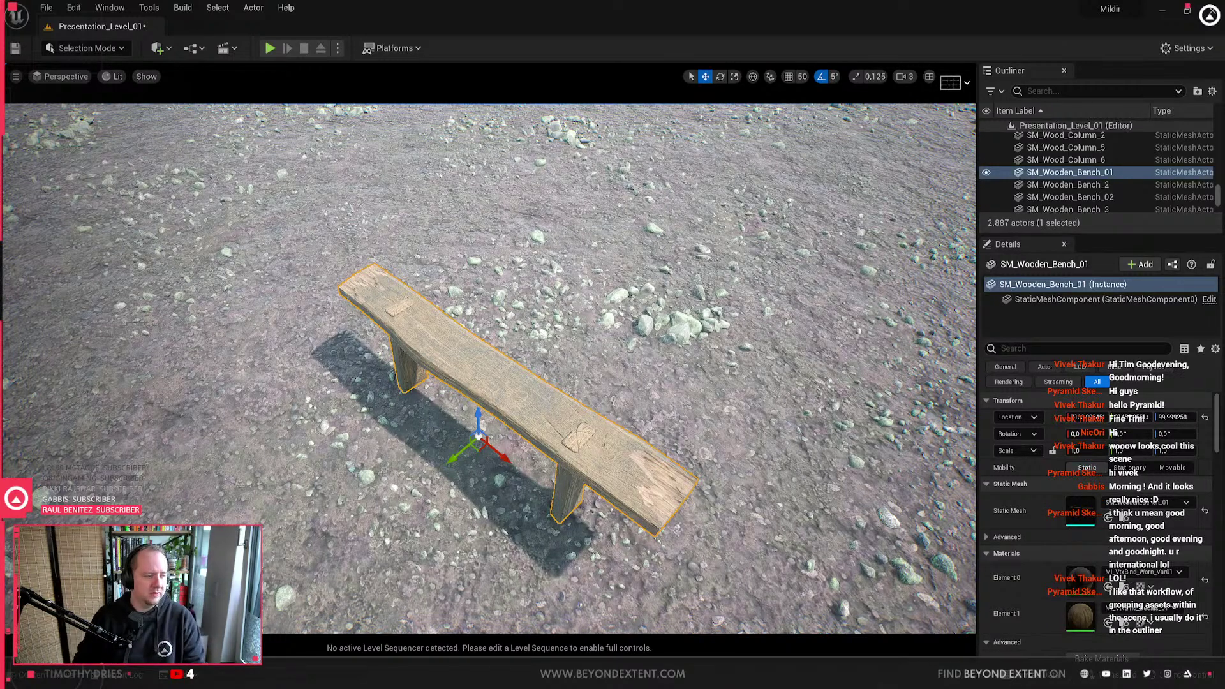
click(600, 358)
click(570, 399)
key(Escape)
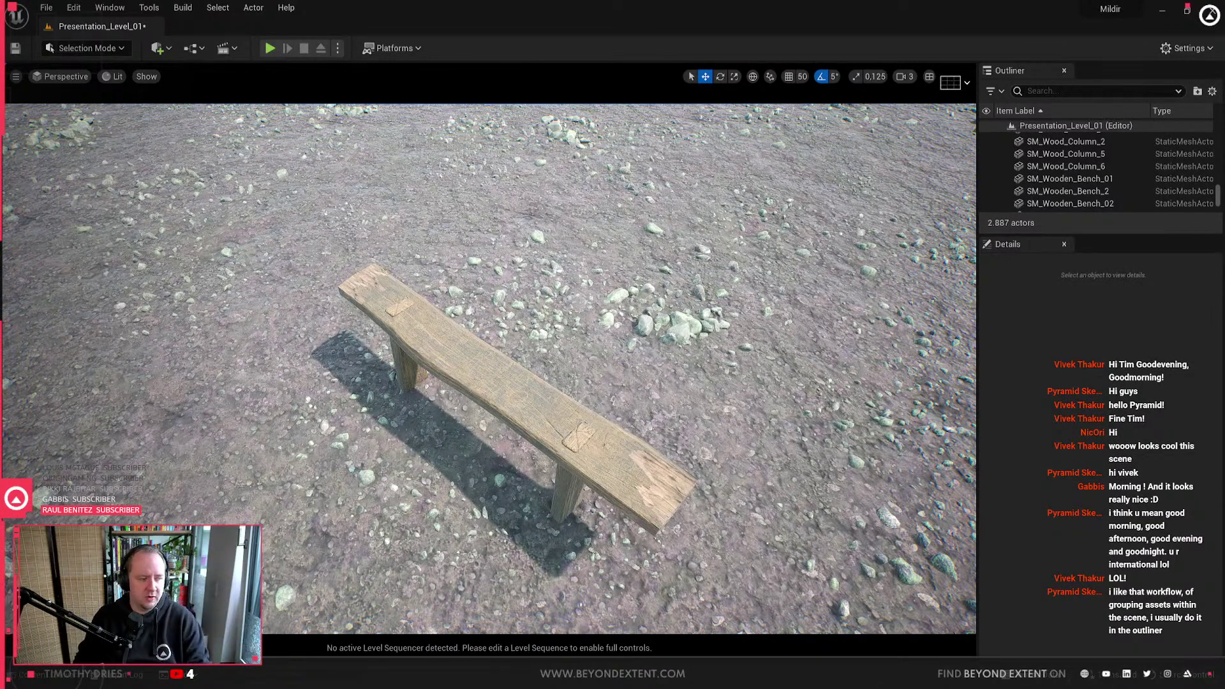
click(663, 496)
click(624, 486)
right_drag(624, 486, 610, 458)
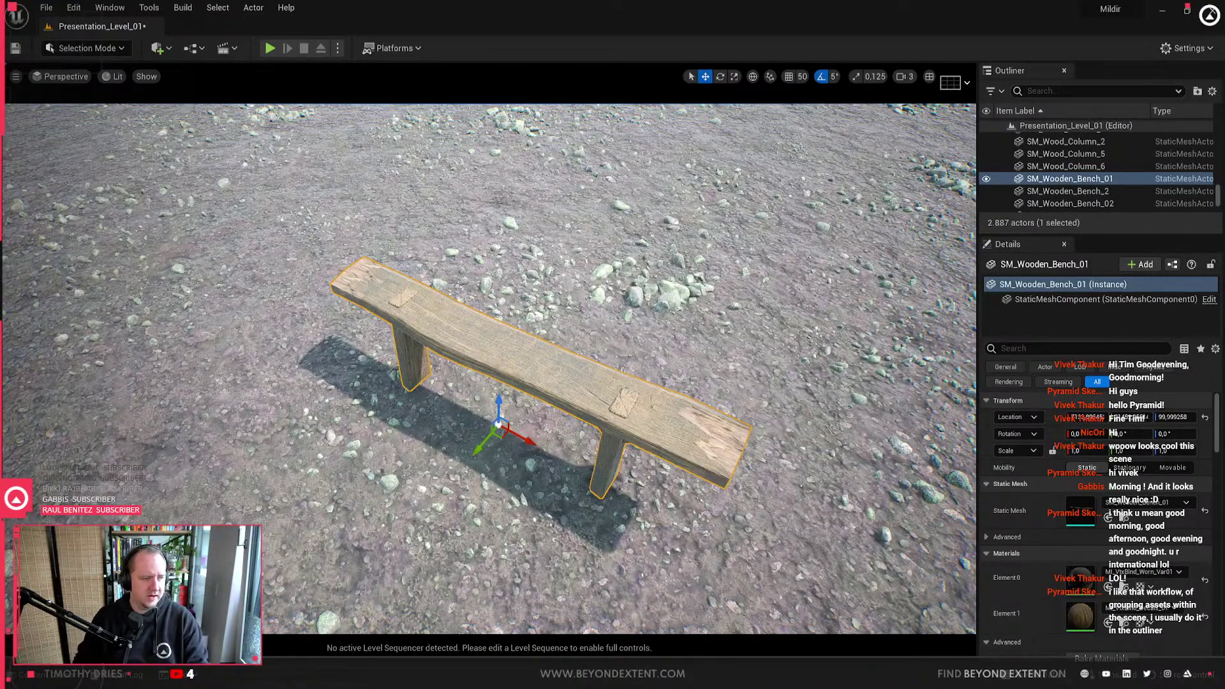
key(Escape)
click(657, 438)
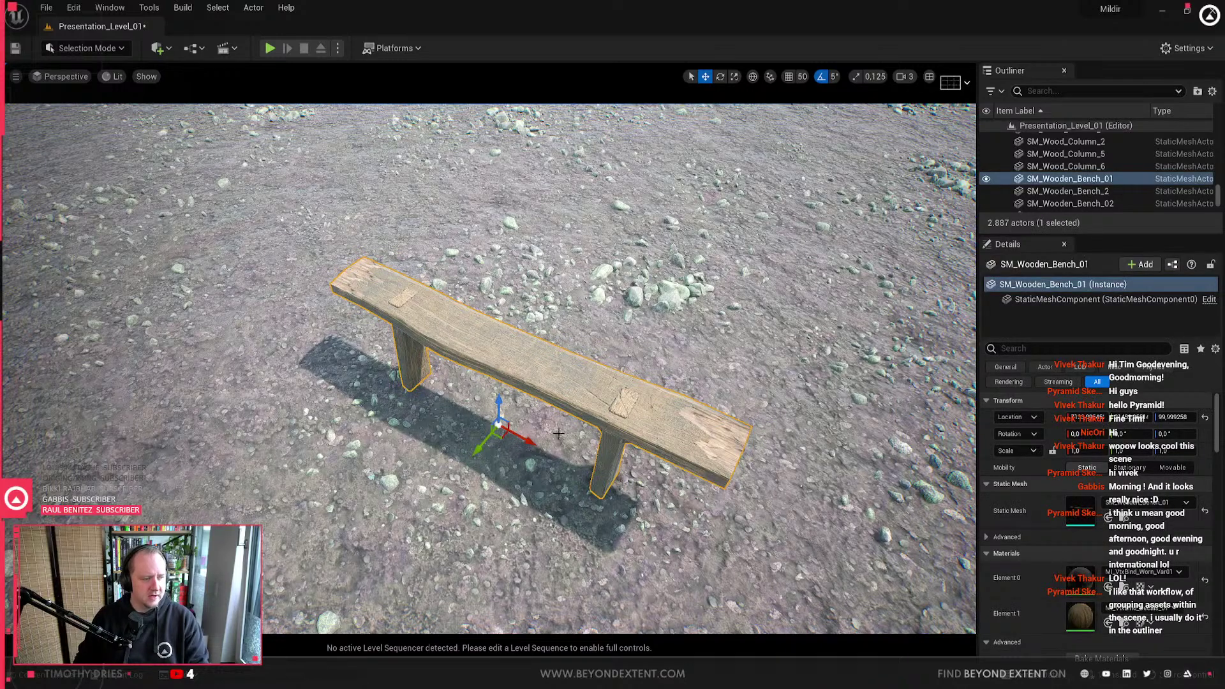
Step: Show the viewport in Shader Complexity mode and compare the bench's worn ends with its main surface
click(108, 78)
mouse_move(192, 229)
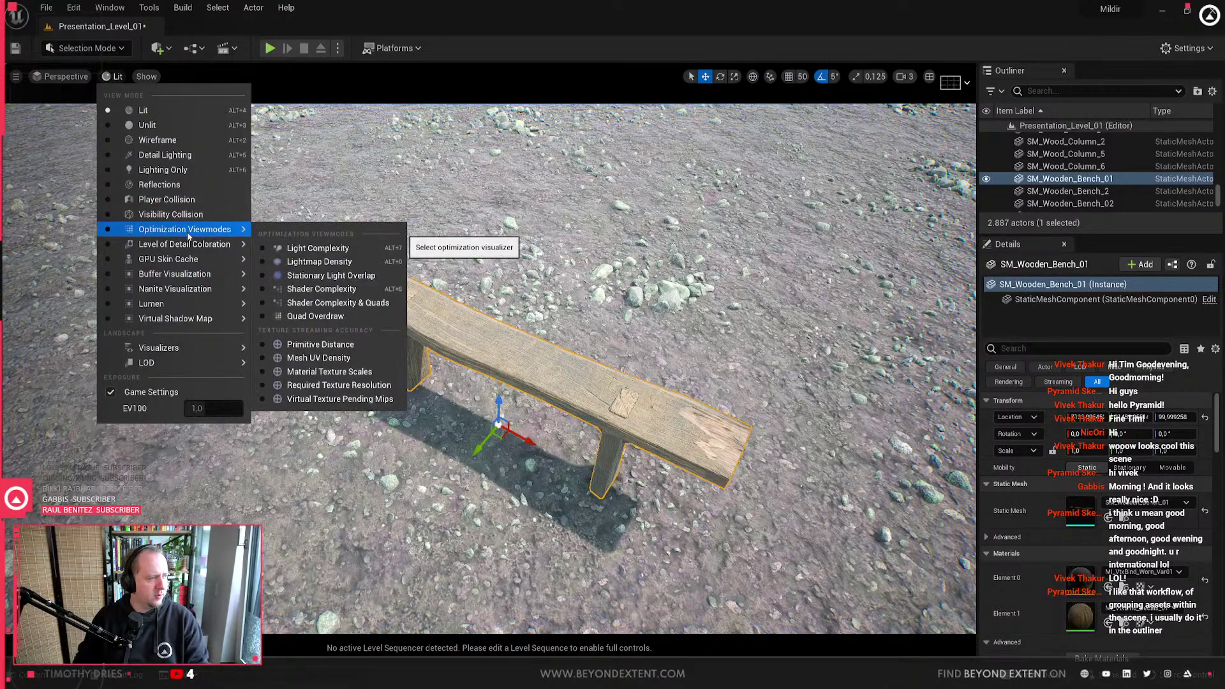
click(342, 290)
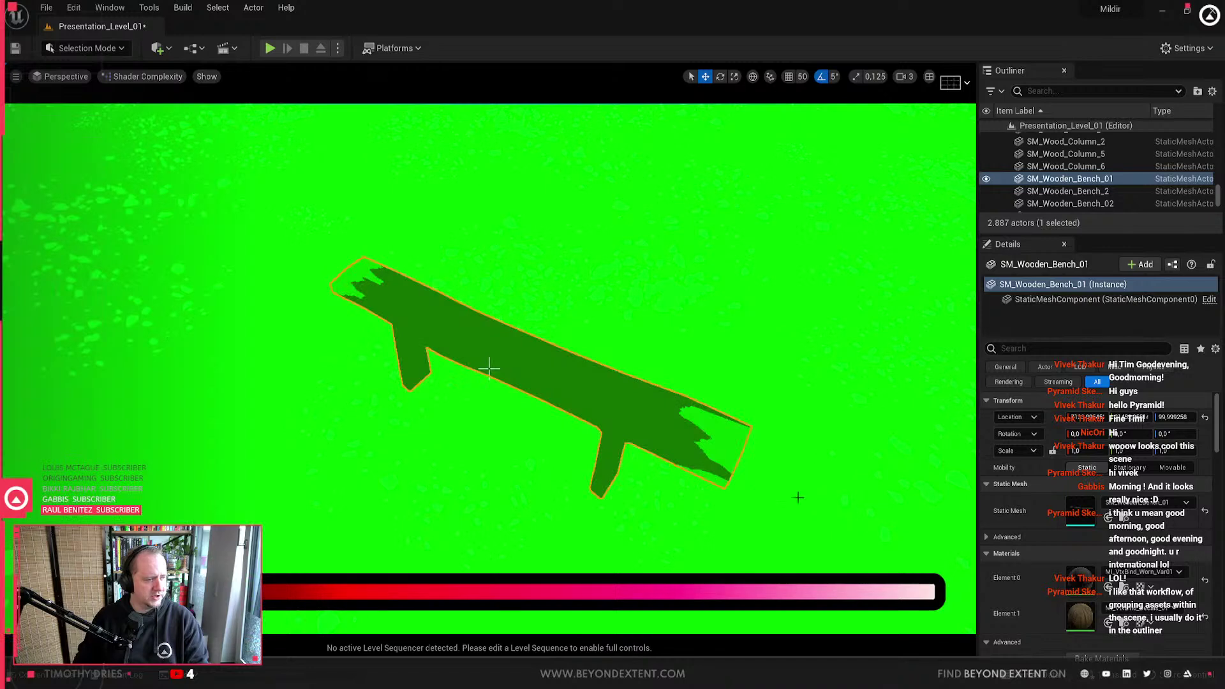
right_drag(679, 471, 759, 491)
key(w)
key(s)
alt+drag(632, 456, 612, 456)
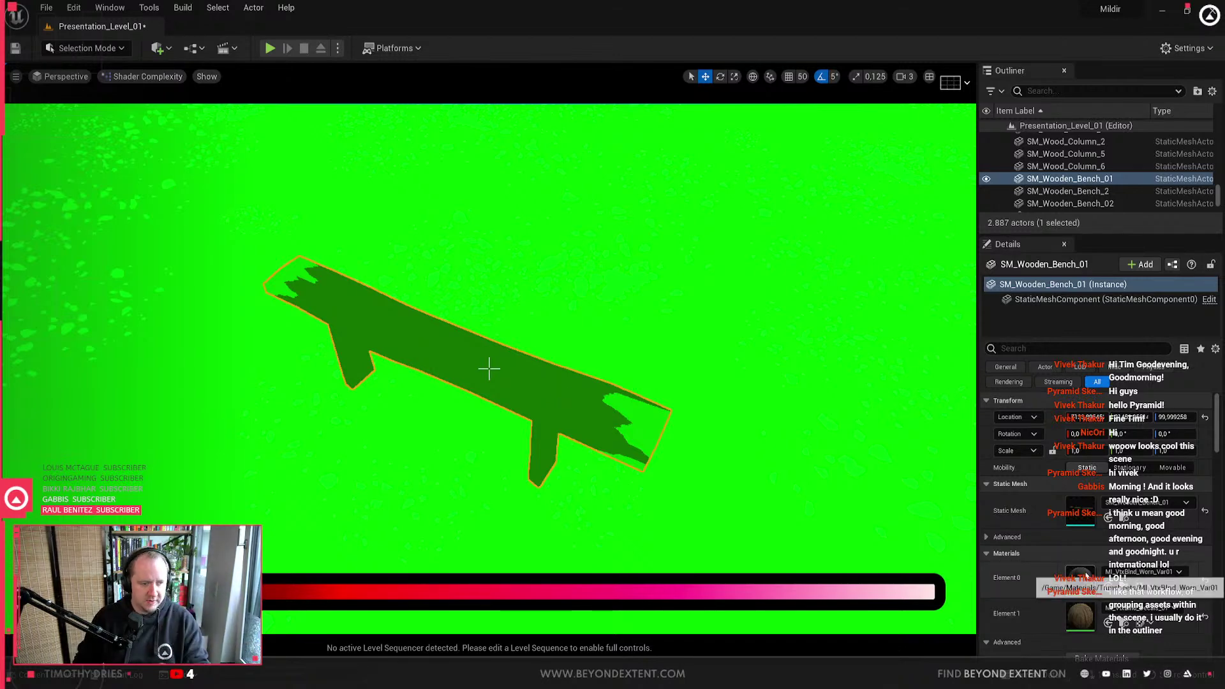
Step: Return the viewport to Lit mode and inspect SM_Wooden_Bench_01 more closely
click(135, 78)
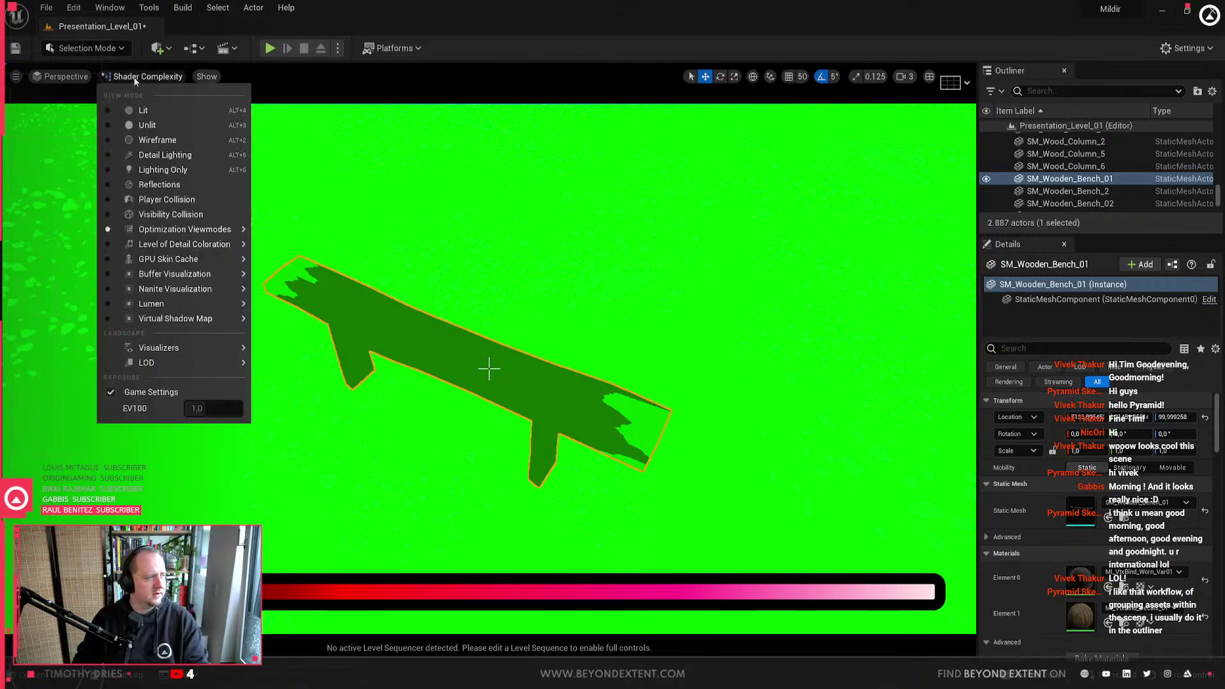
click(146, 110)
key(Escape)
right_drag(604, 413, 610, 511)
key(w)
click(609, 407)
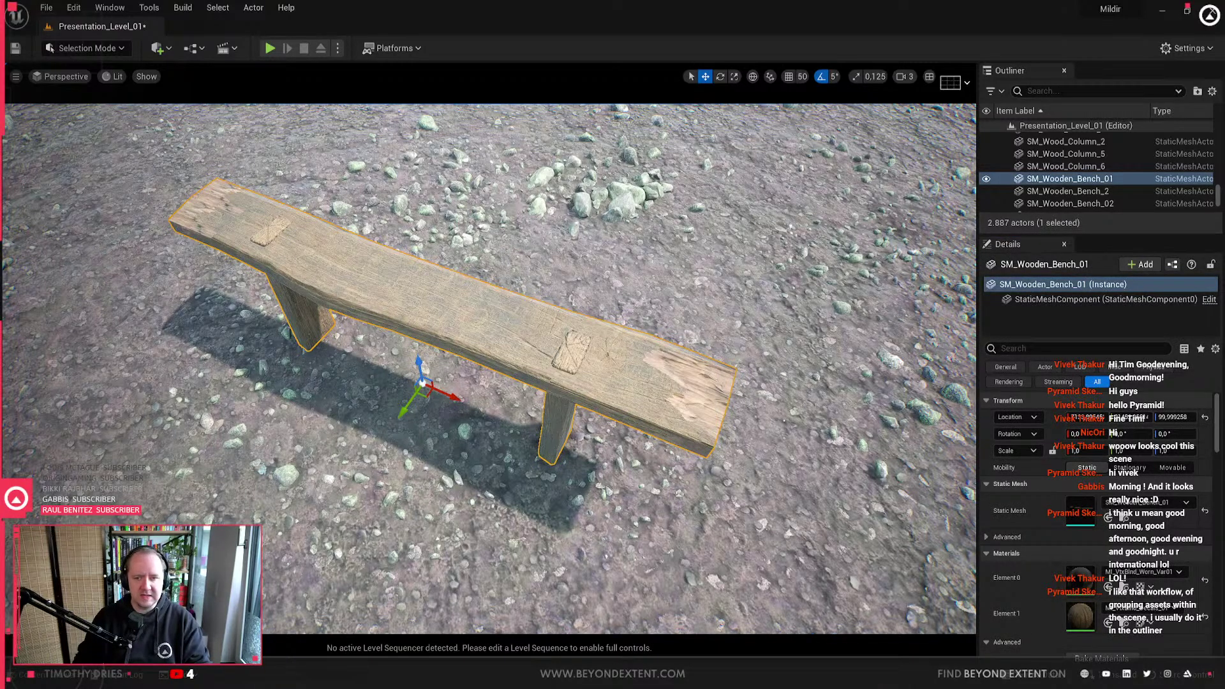
Step: Try darkening the Color overlay of the bench's MI_VtxBlnd_Decals_01 material to a value of 0,076042
drag(1224, 118, 907, 142)
right_drag(562, 351, 666, 355)
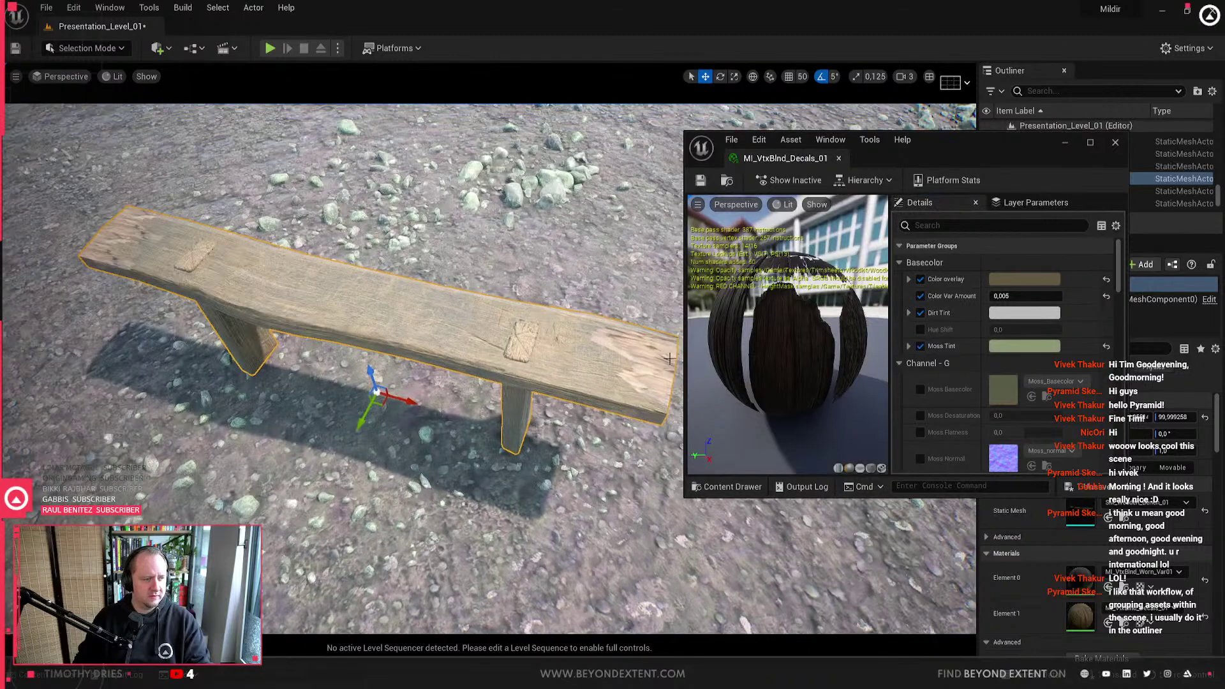
click(1035, 281)
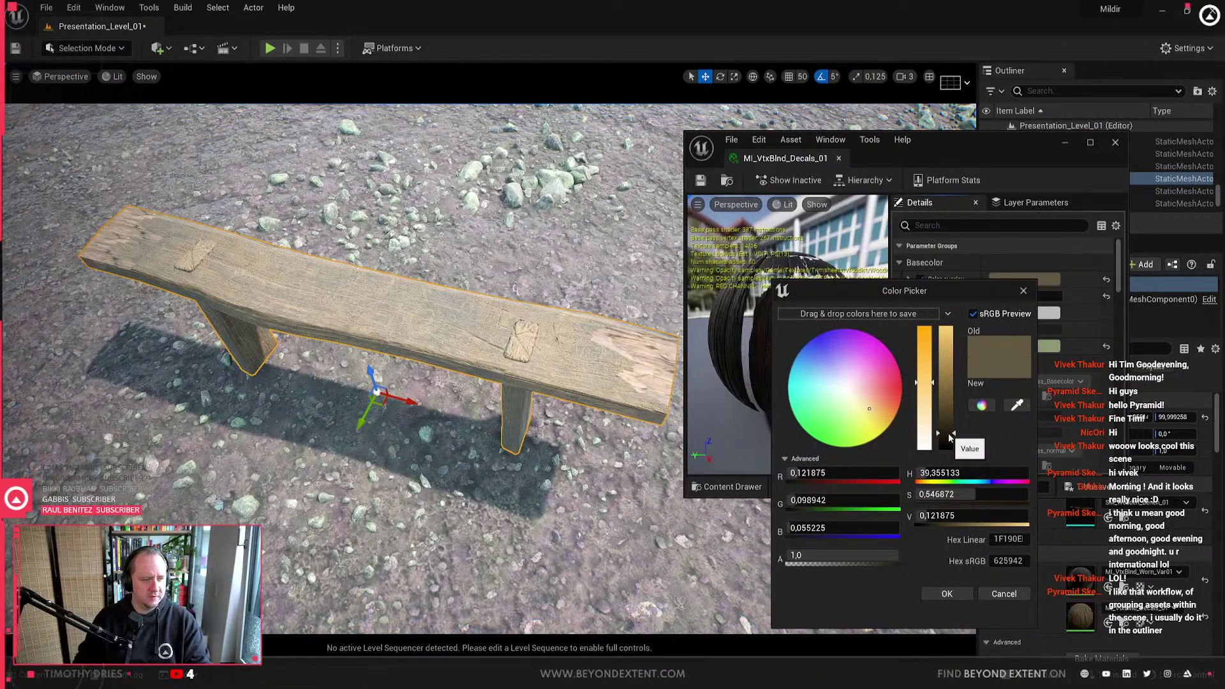
drag(949, 428, 952, 439)
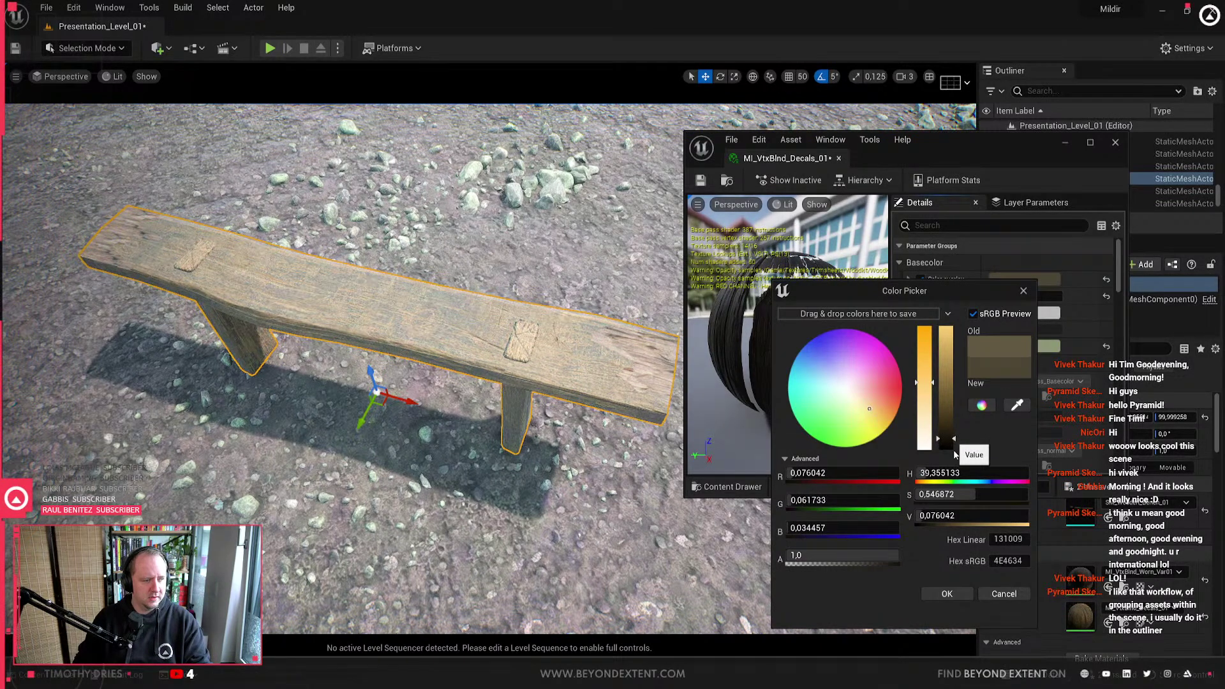
click(1016, 595)
click(1115, 144)
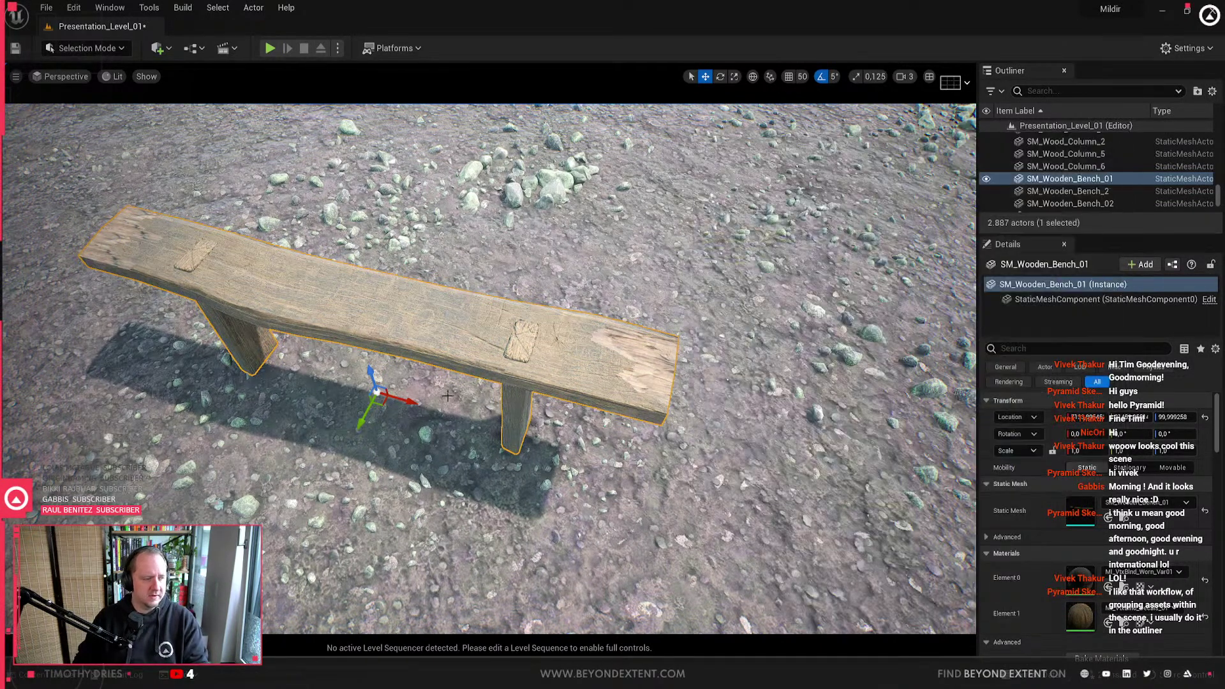
Step: Survey the grouped assets around the presentation level, including the pottery tables, benches, log piles and houses
key(Escape)
right_drag(488, 368, 447, 325)
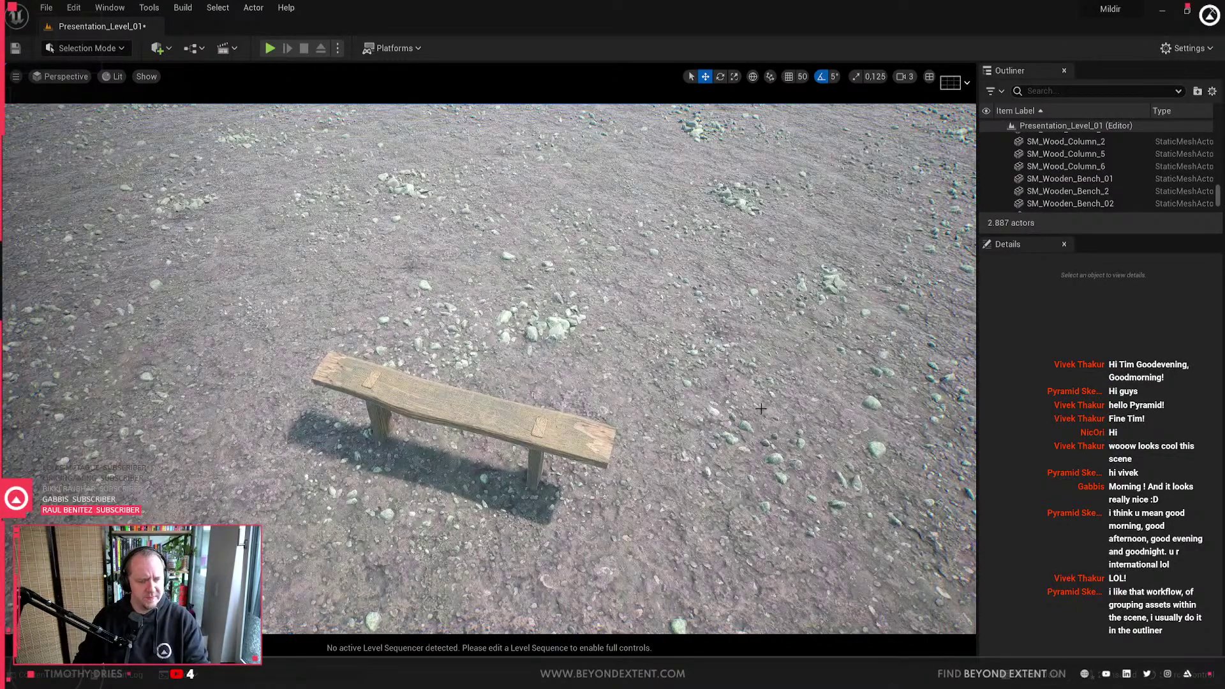
right_drag(588, 470, 623, 487)
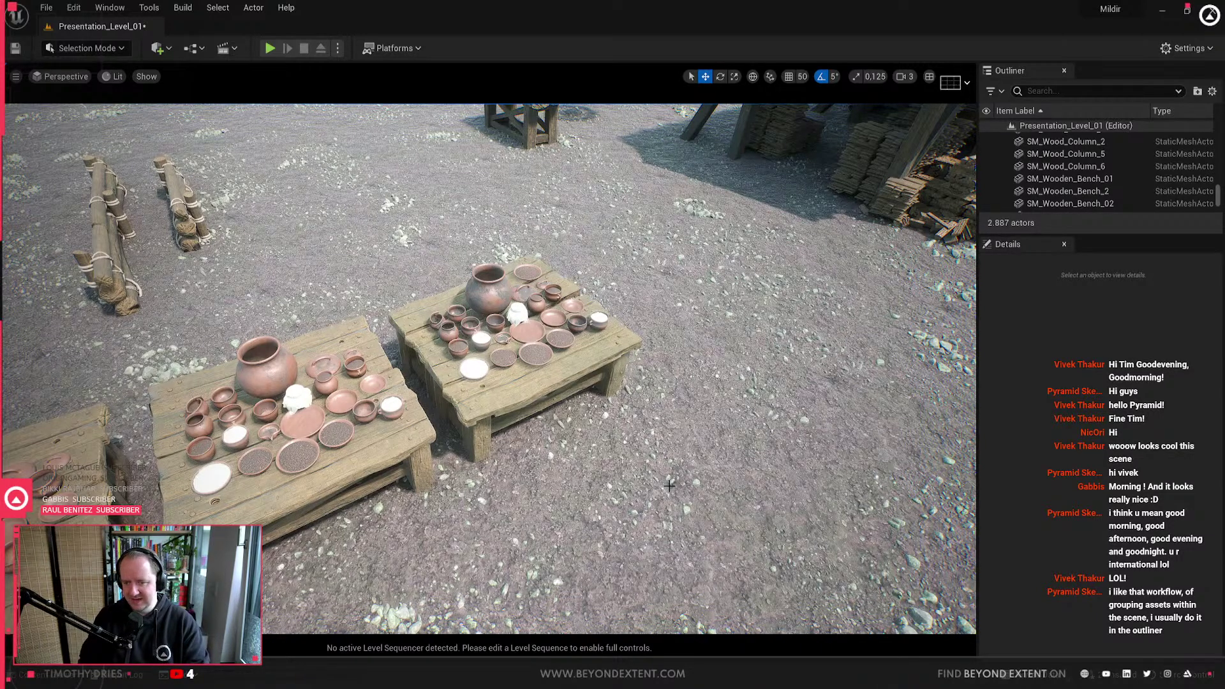
click(685, 420)
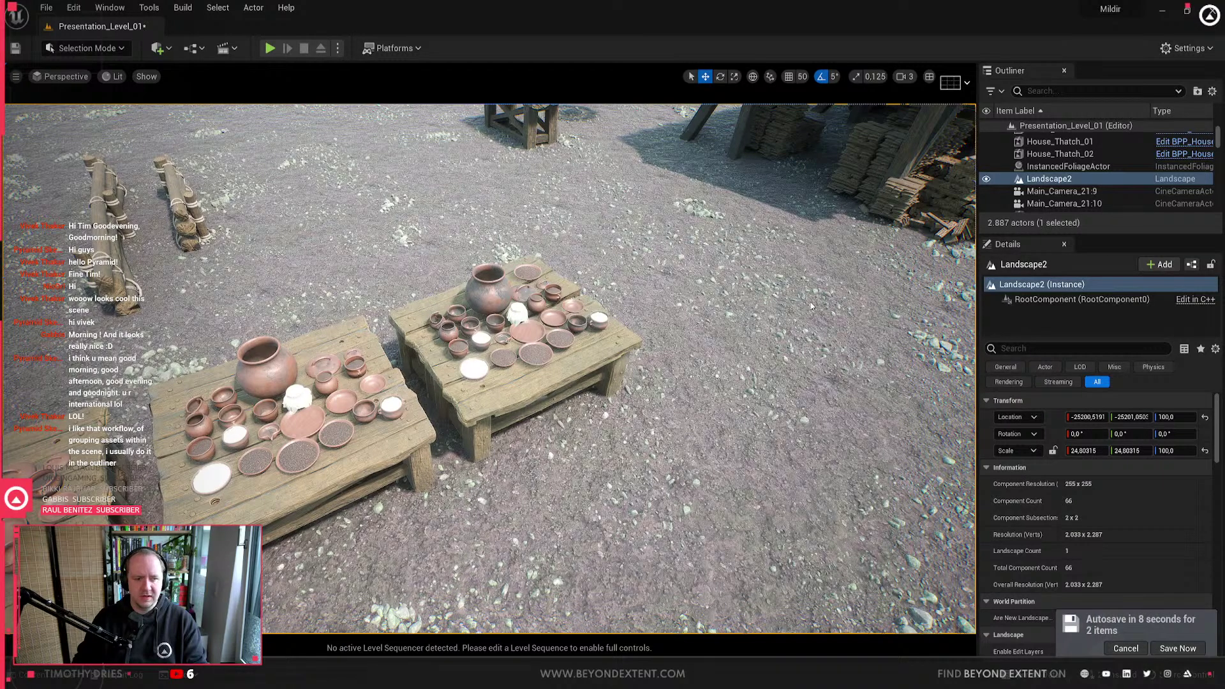
key(Escape)
right_drag(733, 389, 543, 280)
key(w)
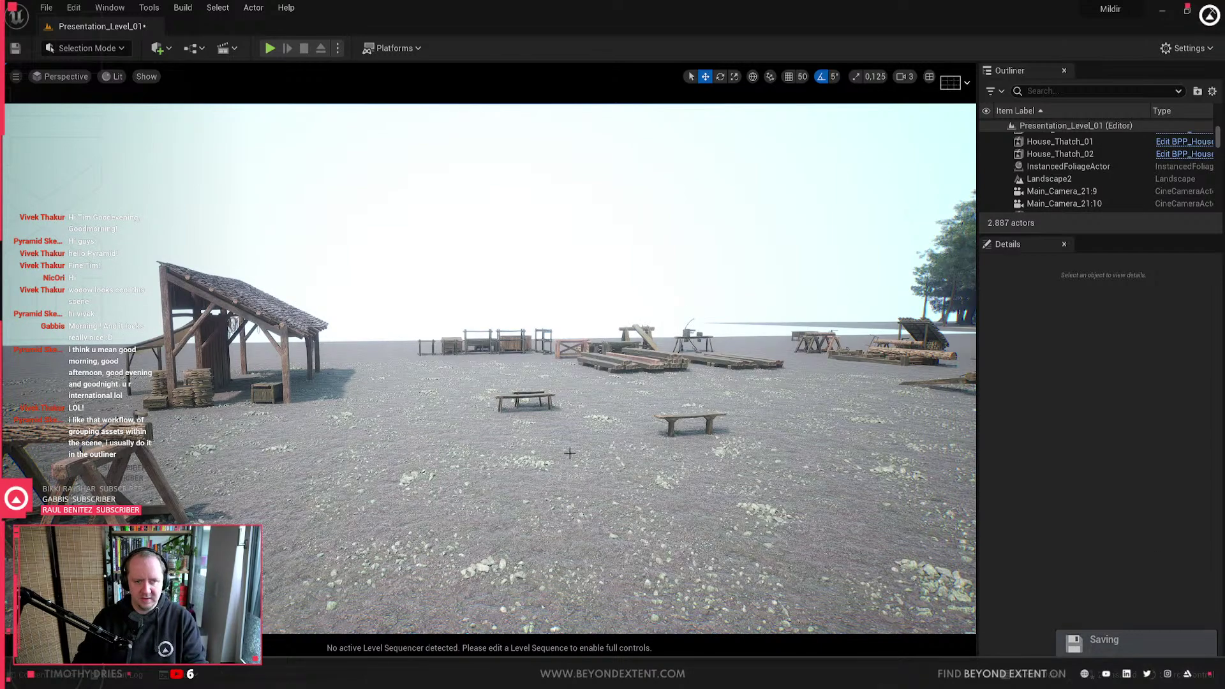
mouse_move(568, 453)
right_down()
mouse_move(766, 498)
mouse_move(893, 485)
mouse_move(566, 441)
right_up()
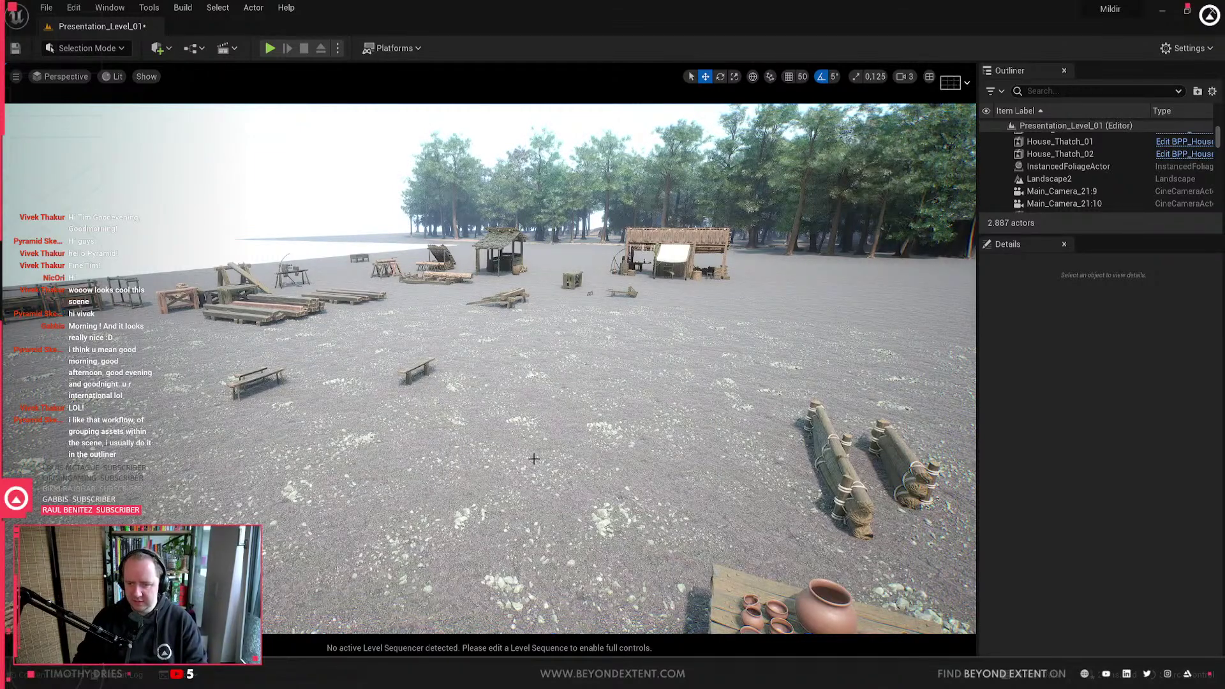
Step: Switch to Blender and survey the Finished, To Polish and Blockouts sections with all their assets selected
key(alt+Tab)
scroll(667, 327, down, 5)
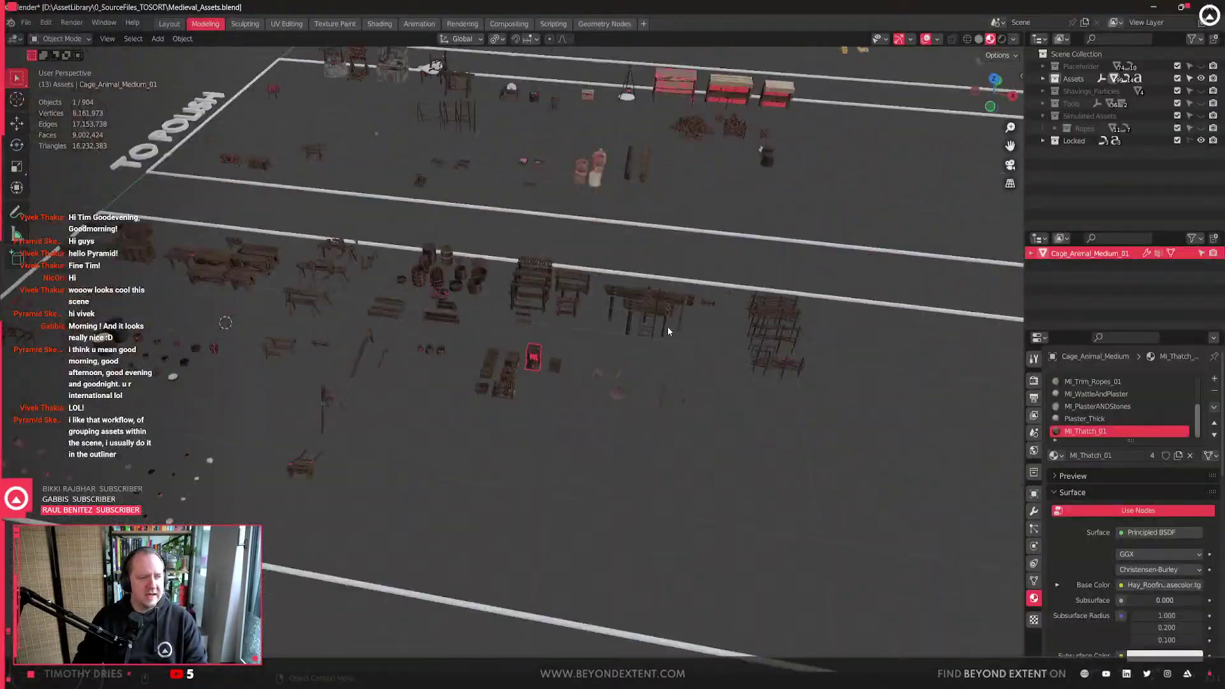
middle_drag(668, 326, 553, 406)
scroll(566, 365, down, 4)
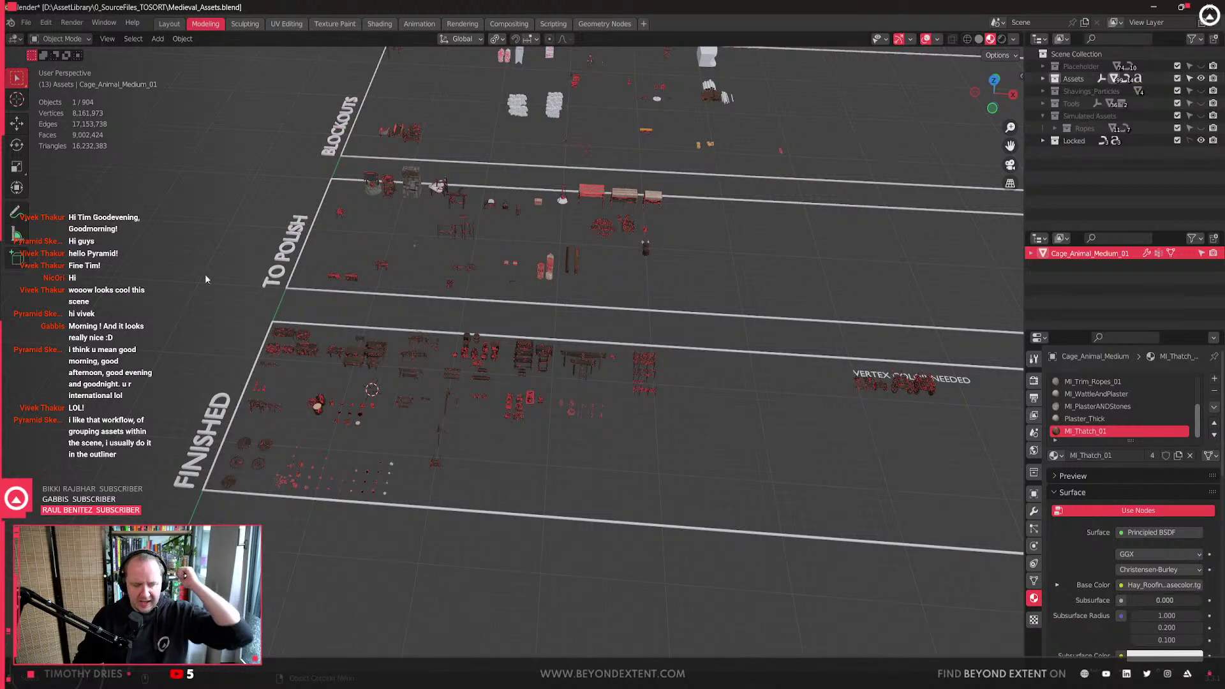
scroll(446, 307, down, 4)
drag(235, 114, 831, 550)
scroll(625, 342, up, 2)
scroll(625, 343, up, 3)
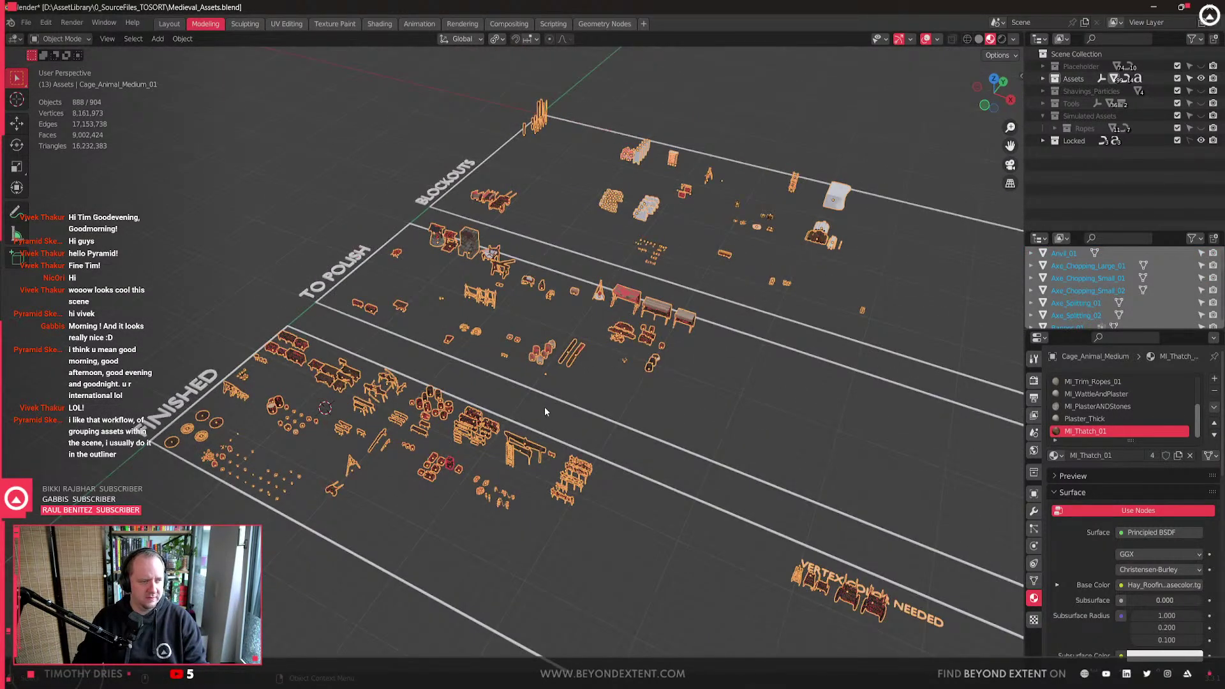
middle_drag(544, 407, 486, 255)
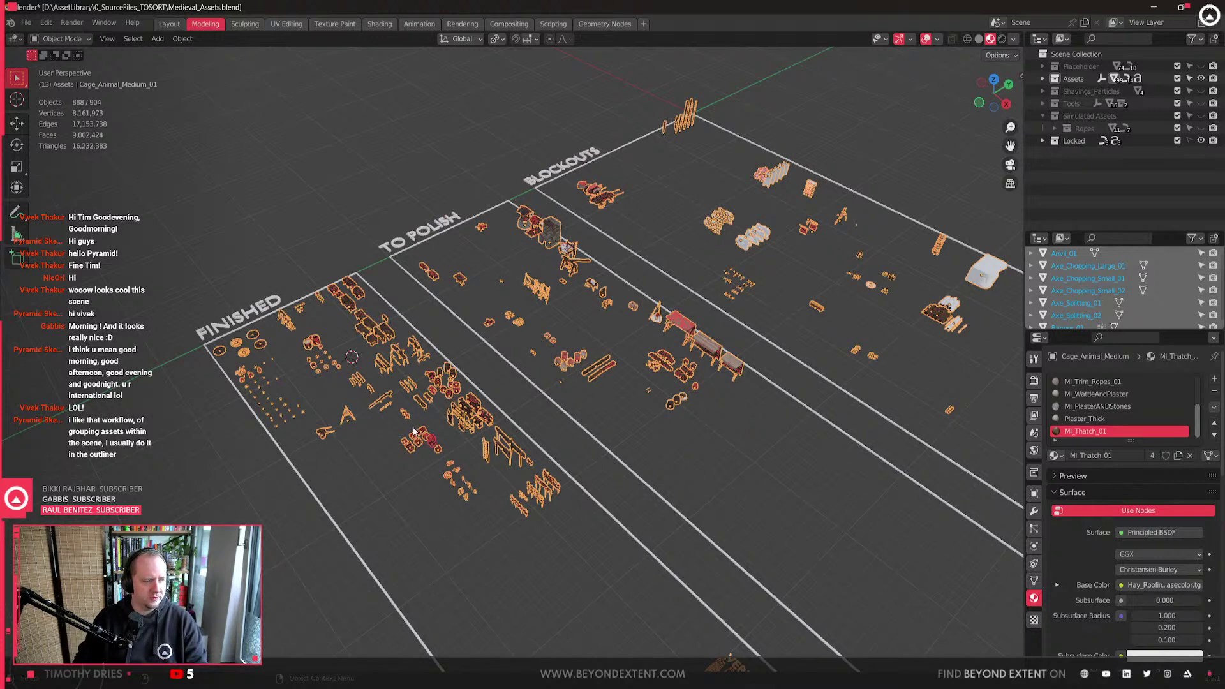
middle_drag(500, 479, 584, 490)
Step: Reduce the selection to Wooden_Fence_Large_01 and save the Medieval_Assets.blend file
click(602, 440)
scroll(640, 395, down, 2)
key(ctrl+s)
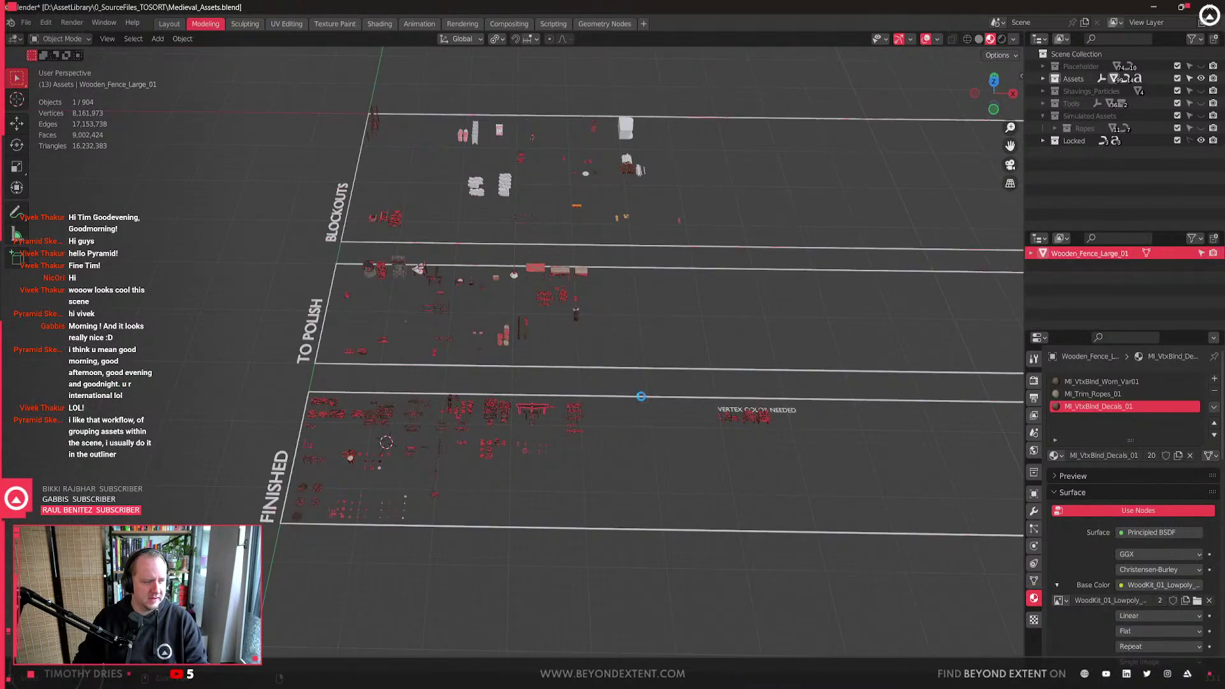
Step: Switch to Unreal Engine and examine the modular stone wall segments on one side of the roofed gateway
key(alt+Tab)
click(525, 385)
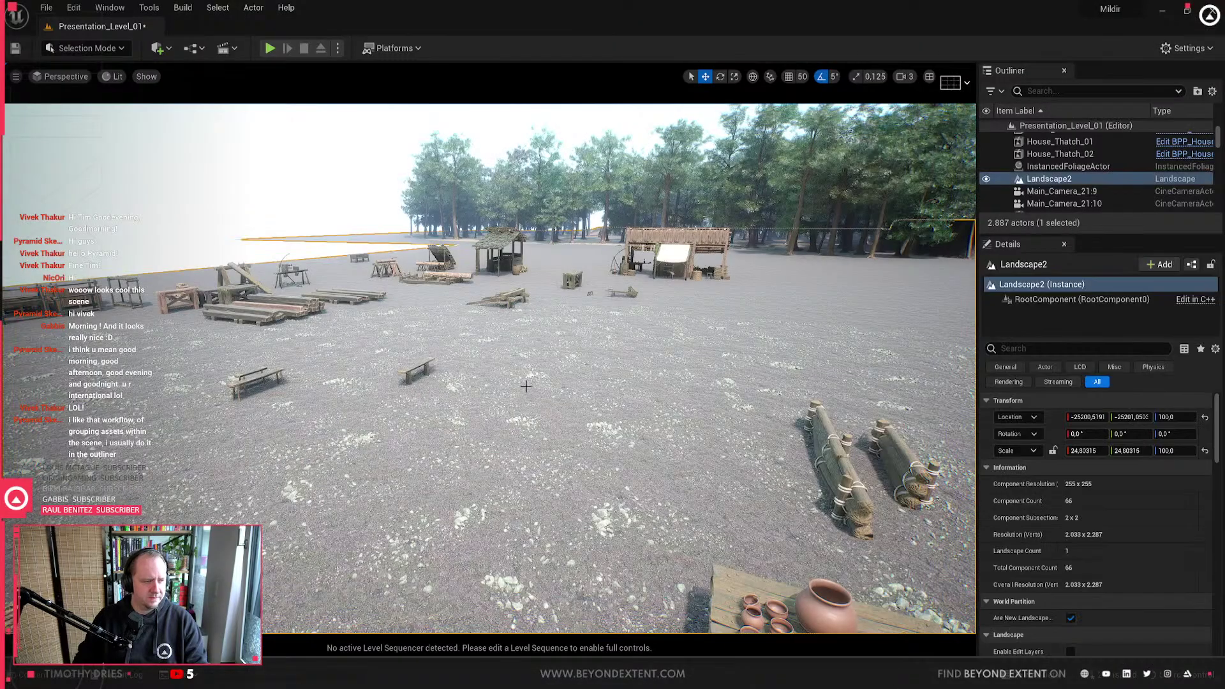
right_drag(525, 386, 612, 385)
key(w)
right_drag(490, 369, 624, 401)
key(s)
click(357, 373)
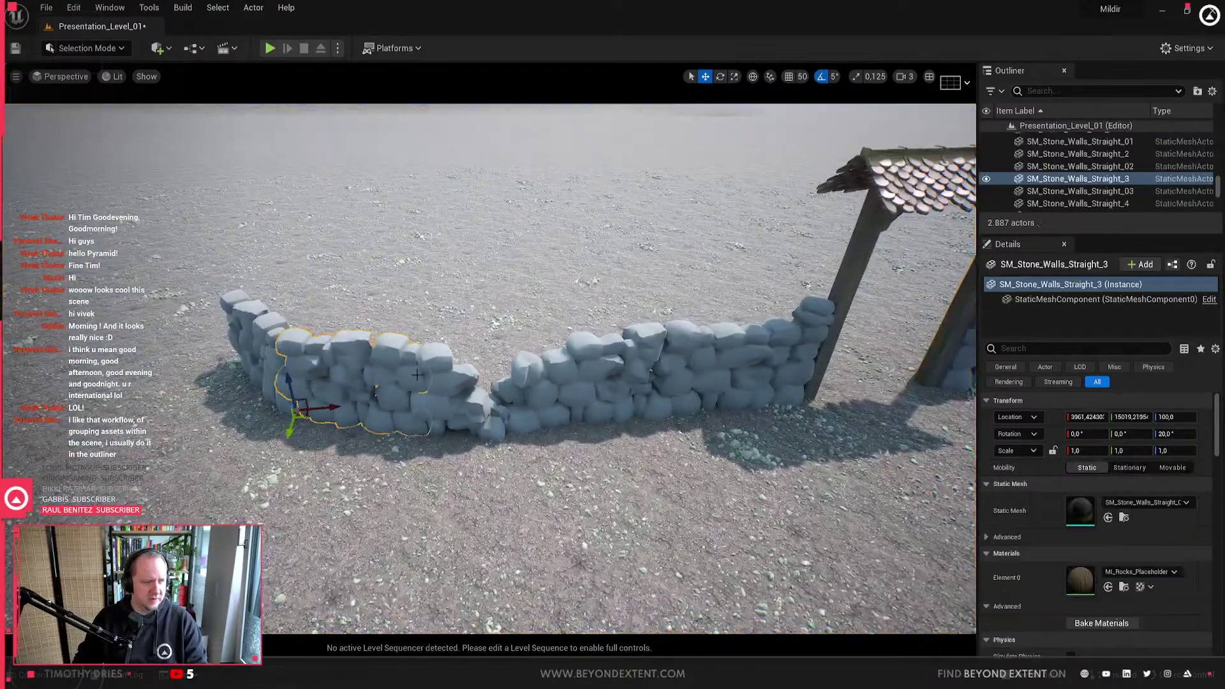
click(511, 376)
right_drag(511, 377, 561, 376)
key(d)
Step: Examine the end and straight stone wall pieces beyond the gateway, then clear the selection and view the whole wall
click(338, 341)
right_drag(338, 342, 396, 345)
click(457, 348)
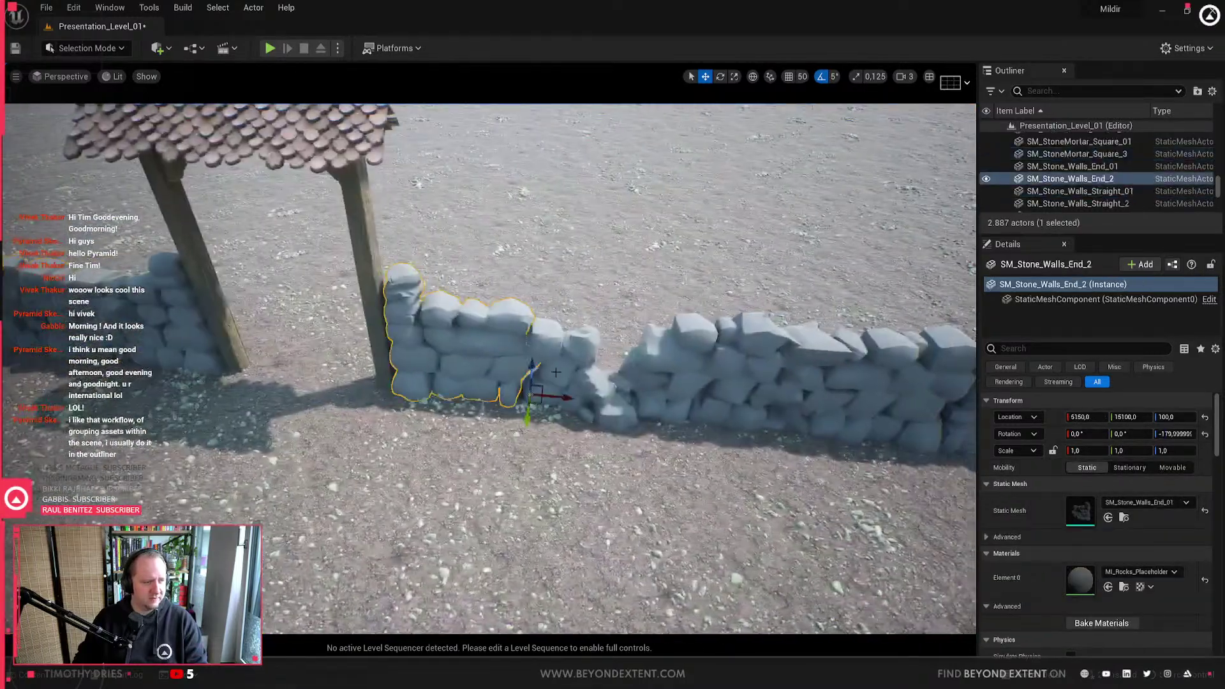
click(797, 377)
right_drag(797, 383, 849, 380)
click(811, 376)
click(657, 373)
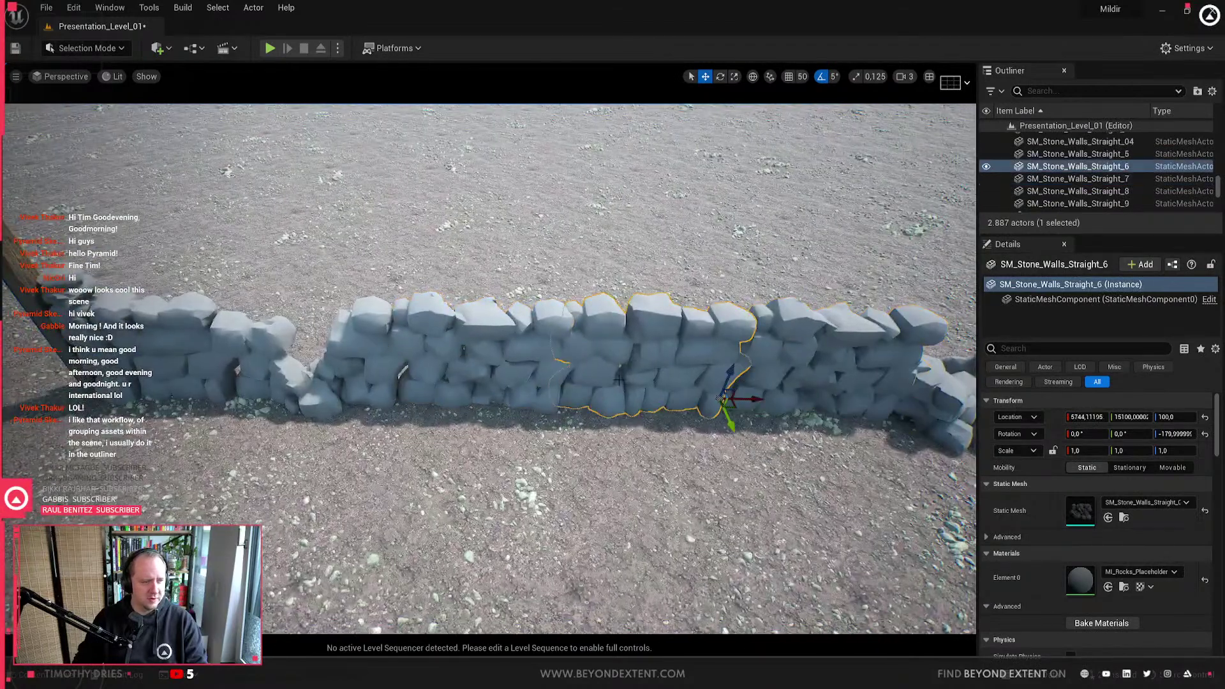
click(456, 372)
key(s)
mouse_move(456, 372)
right_down()
mouse_move(383, 372)
mouse_move(351, 357)
mouse_move(457, 351)
mouse_move(459, 389)
right_up()
key(Escape)
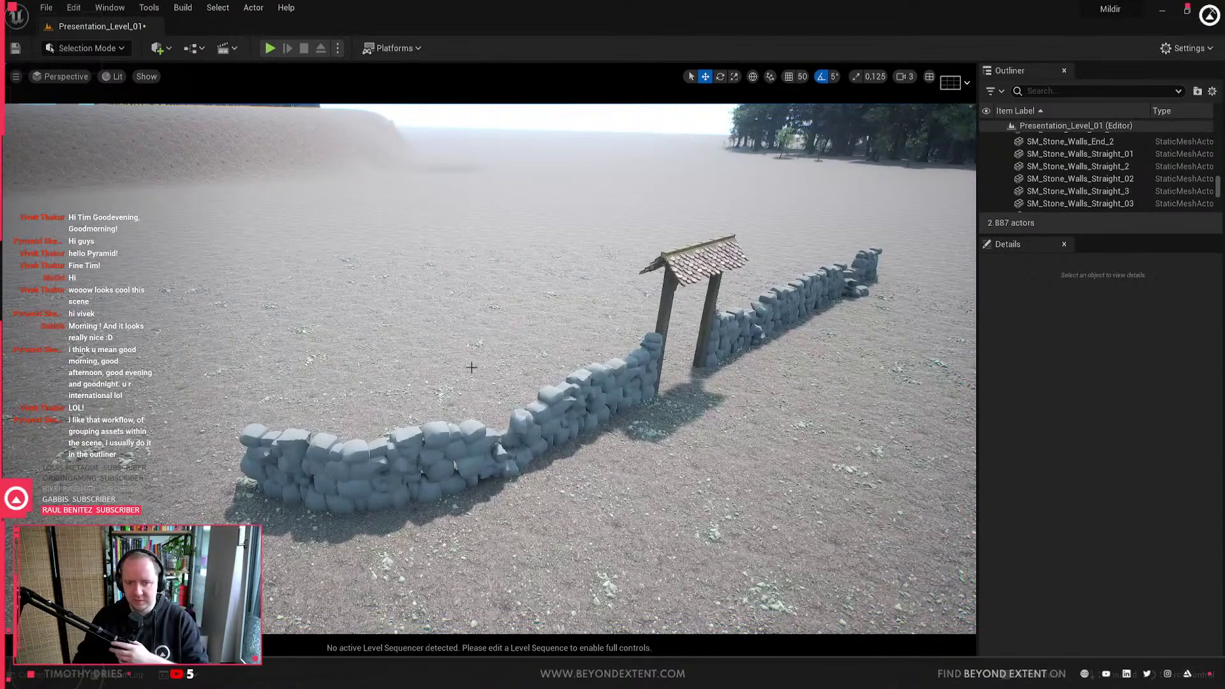
Step: Look over the stone walls and nearby shelters, clear the selection, and save Presentation_Level_01
right_drag(622, 375, 624, 375)
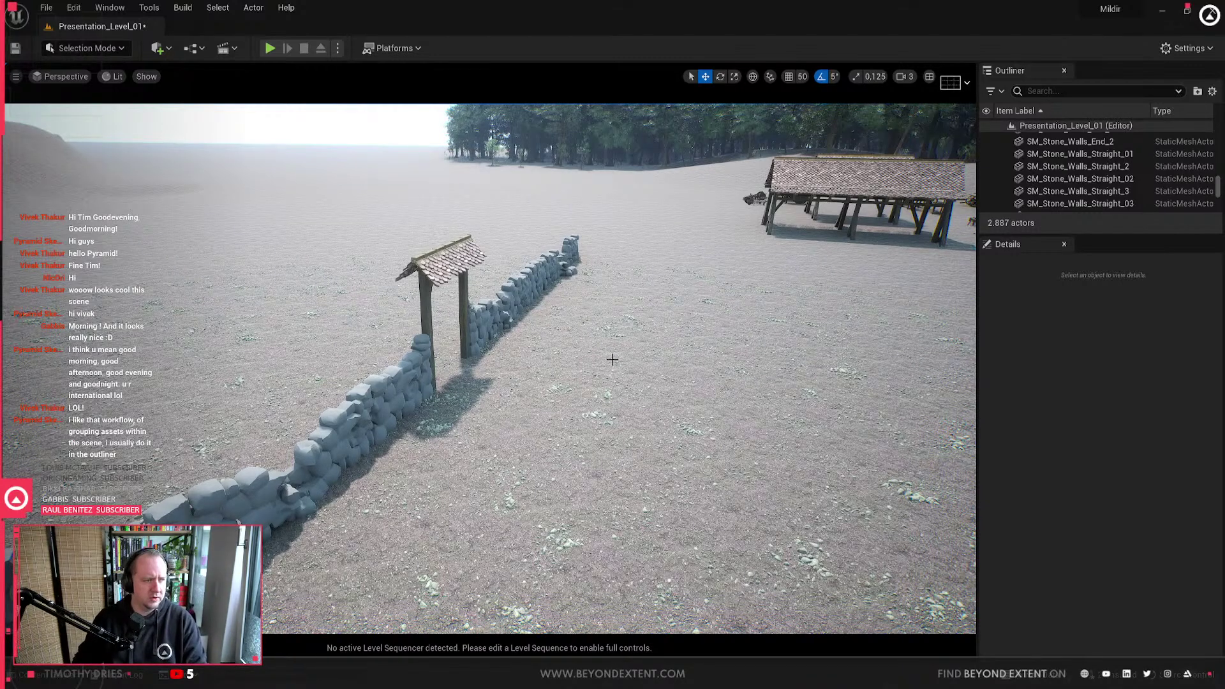
click(613, 360)
key(Escape)
right_drag(616, 361, 549, 388)
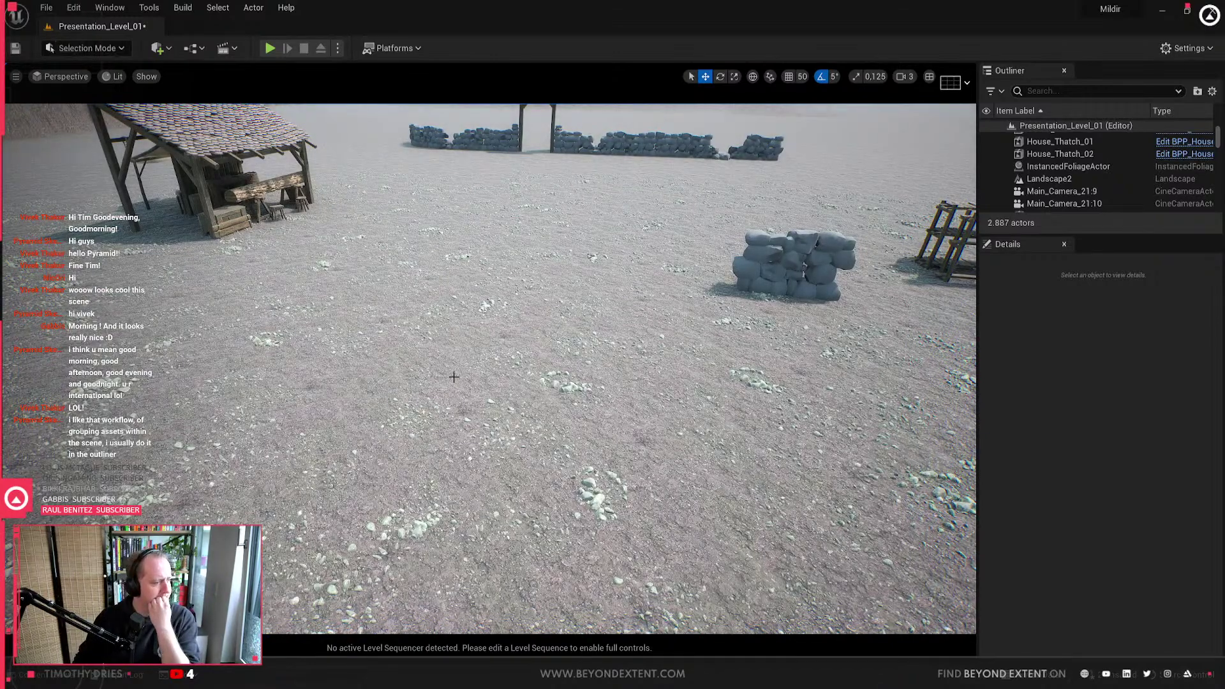
click(533, 342)
key(Escape)
key(ctrl+s)
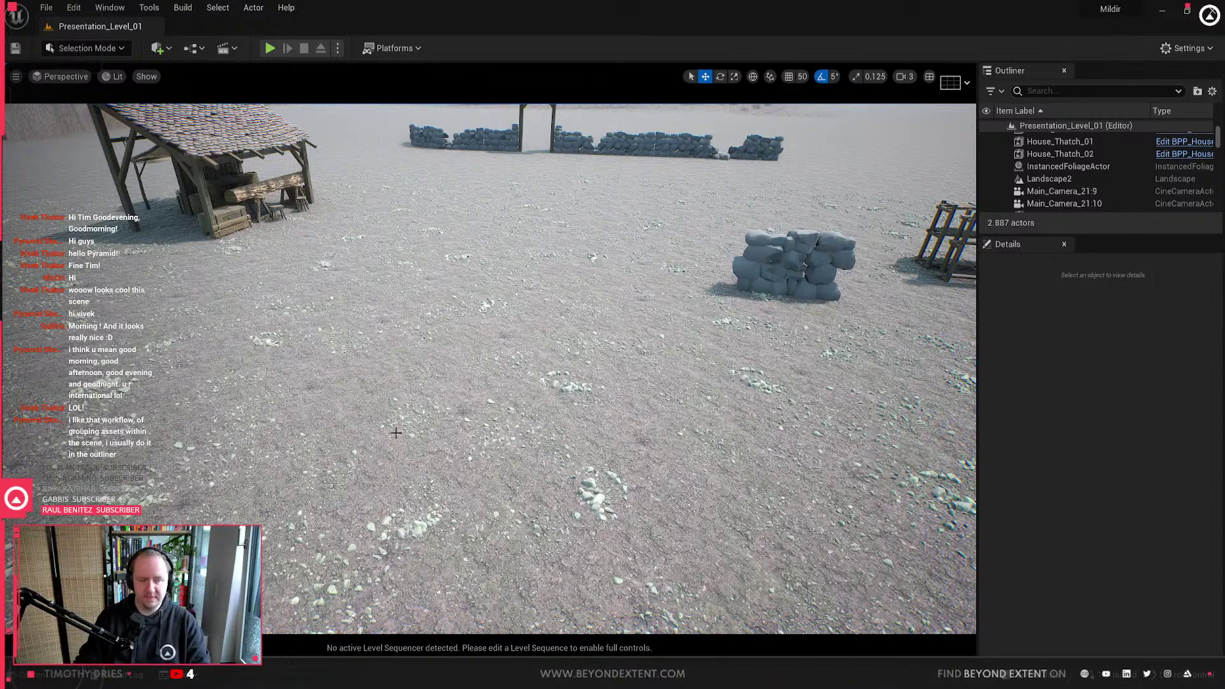
Step: Duplicate the Presentation_Level_01 asset in the project's Content/Level folder
click(347, 404)
key(ctrl+space)
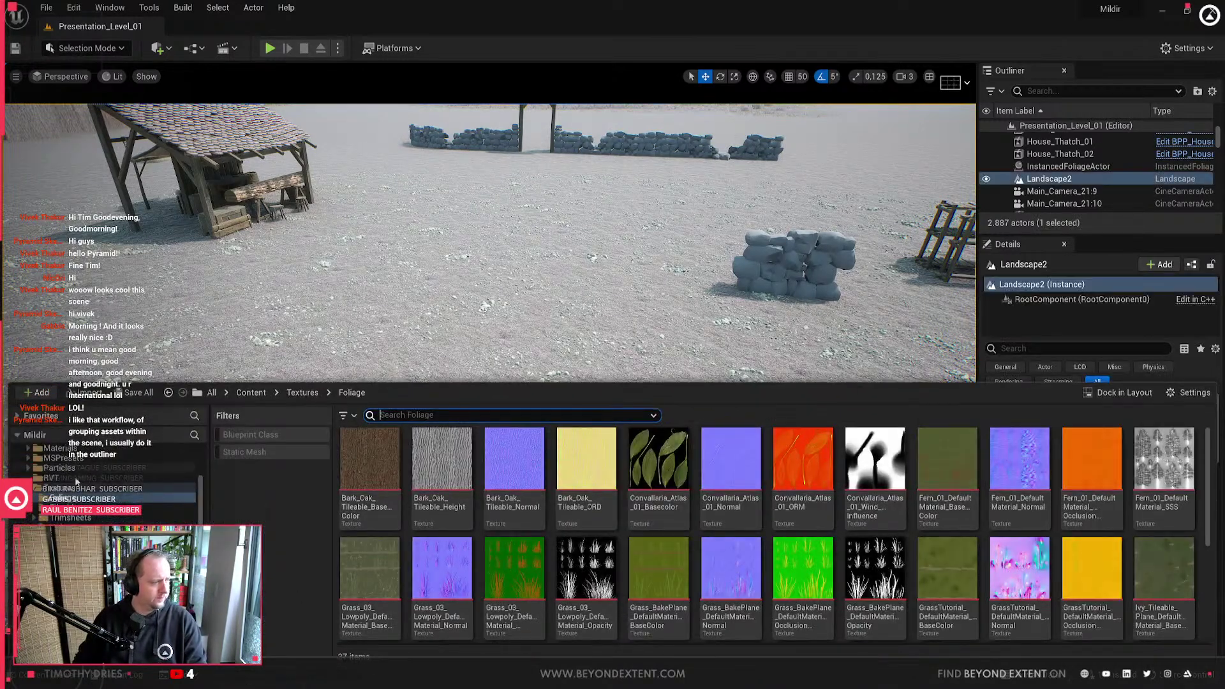
scroll(76, 482, up, 3)
click(74, 512)
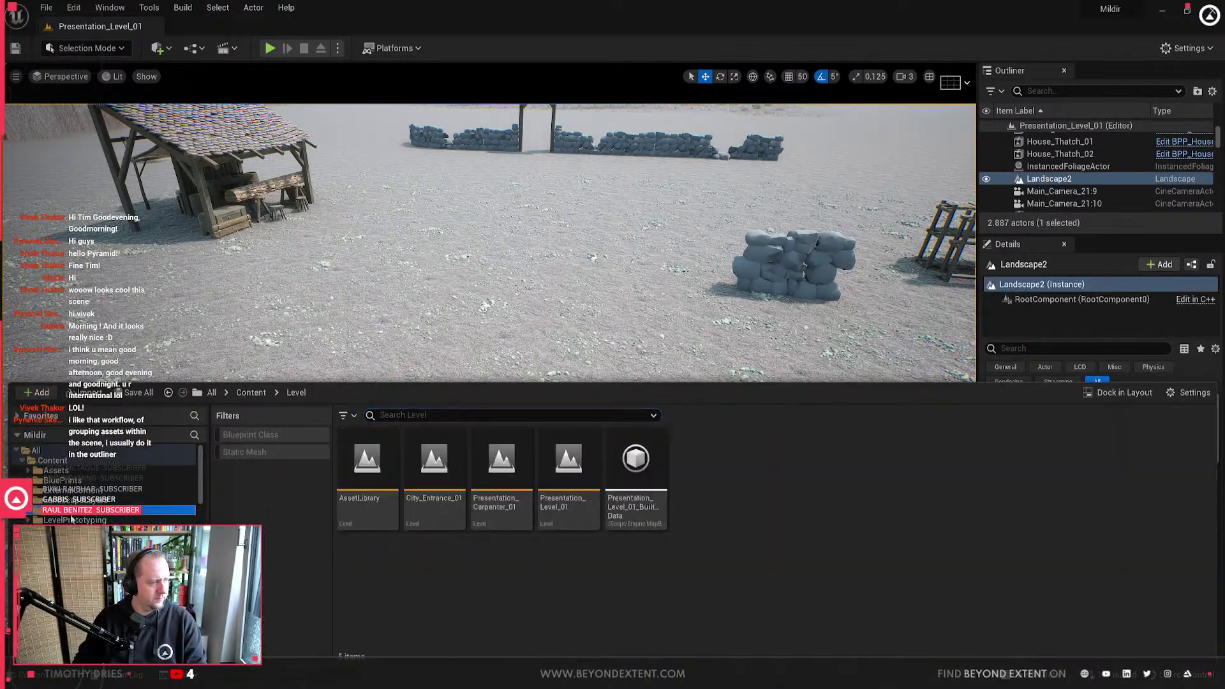
right_click(786, 571)
click(485, 612)
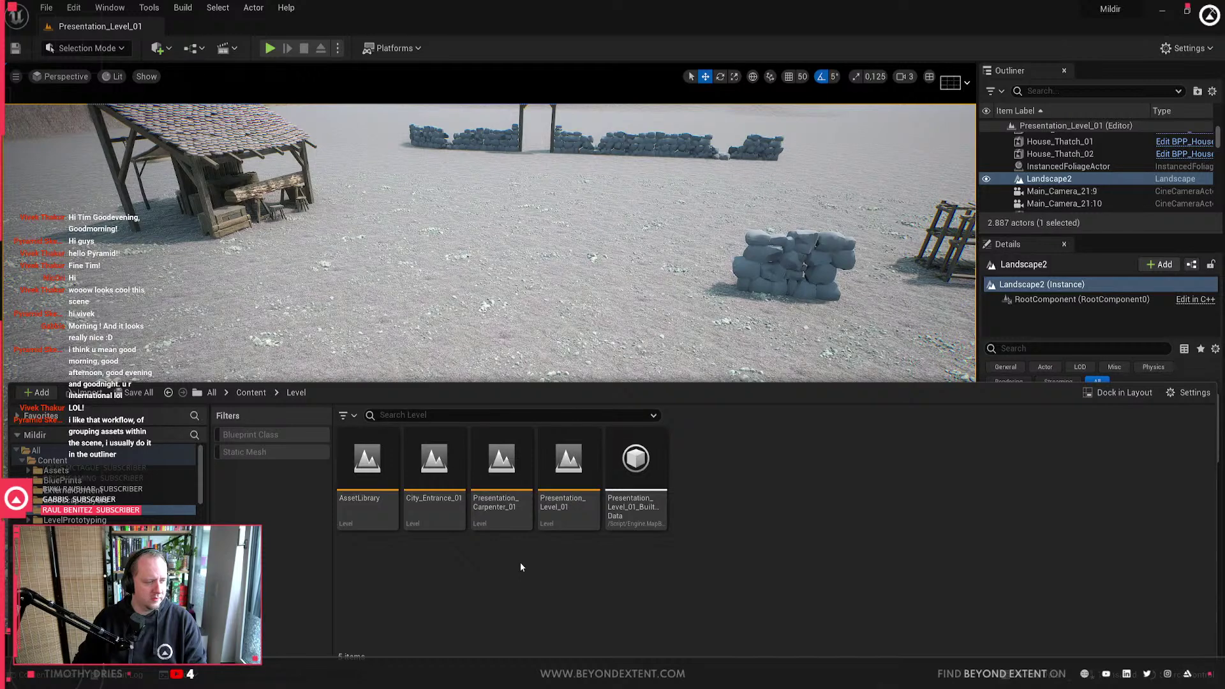
click(559, 487)
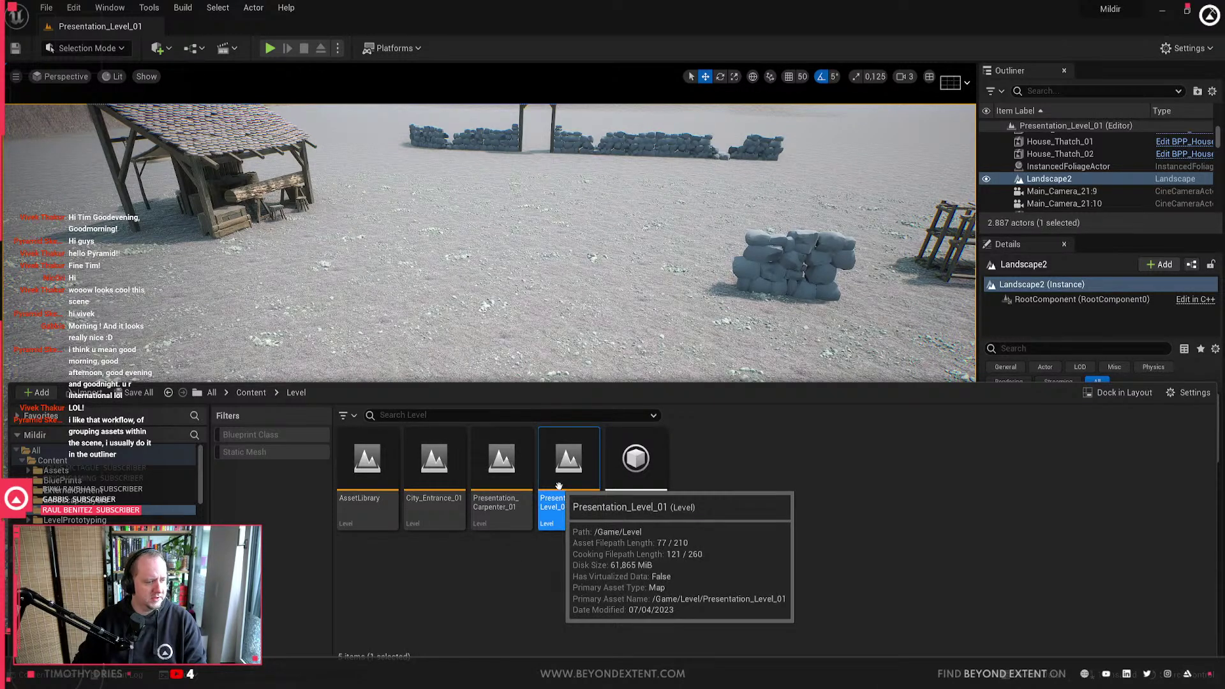
right_click(567, 482)
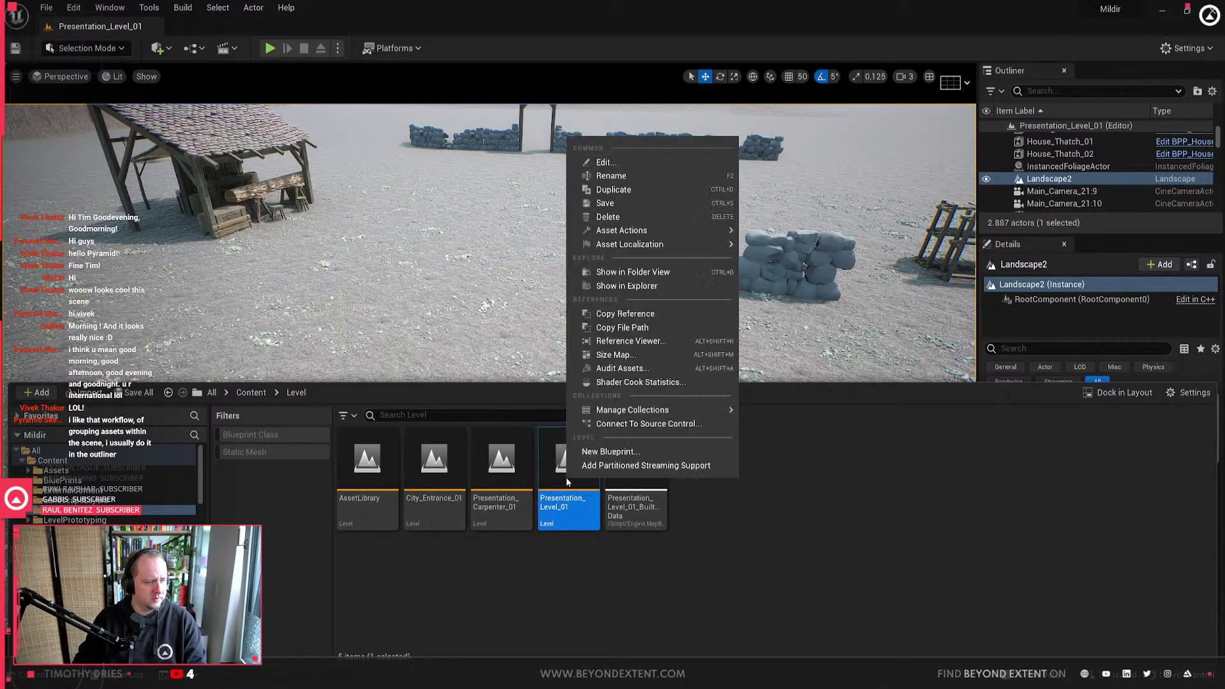
click(648, 189)
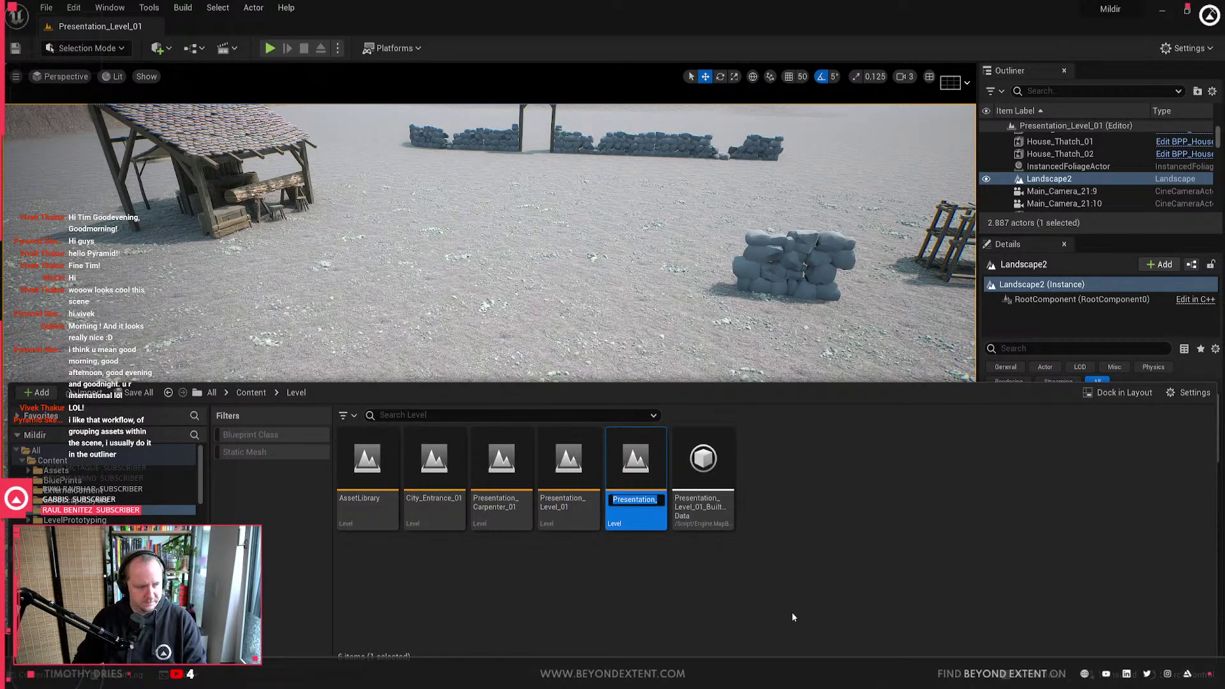
Step: Name the duplicated level Level_Carpenter_Examples
key(Right)
key(BackSpace)
key(BackSpace)
key(BackSpace)
key(BackSpace)
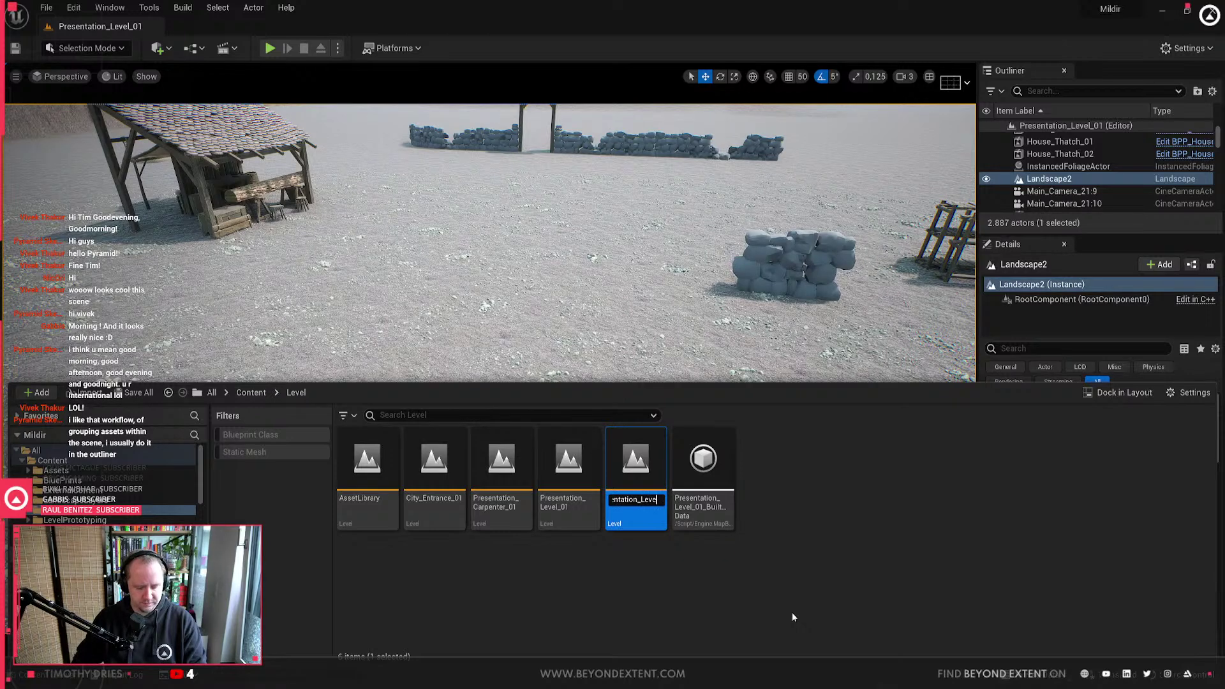
key(BackSpace)
key(BackSpace)
key(BackSpace)
key(BackSpace)
key(BackSpace)
key(BackSpace)
key(BackSpace)
key(BackSpace)
key(BackSpace)
key(BackSpace)
key(BackSpace)
key(BackSpace)
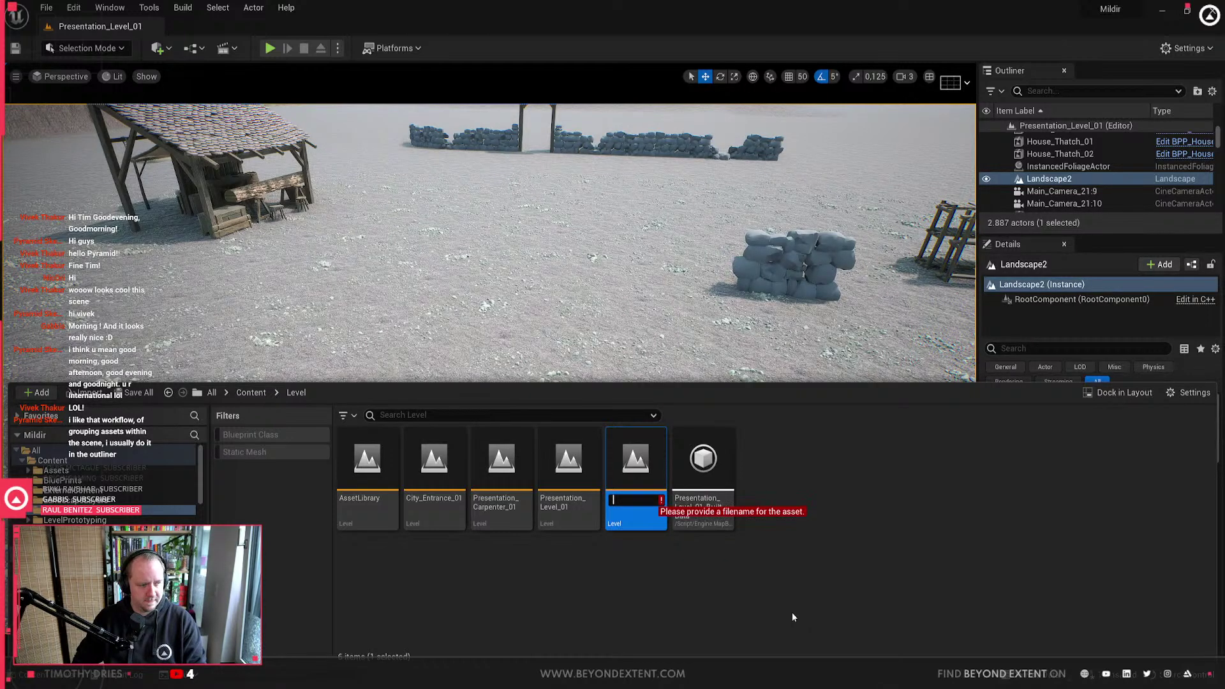
text(Level_Ca)
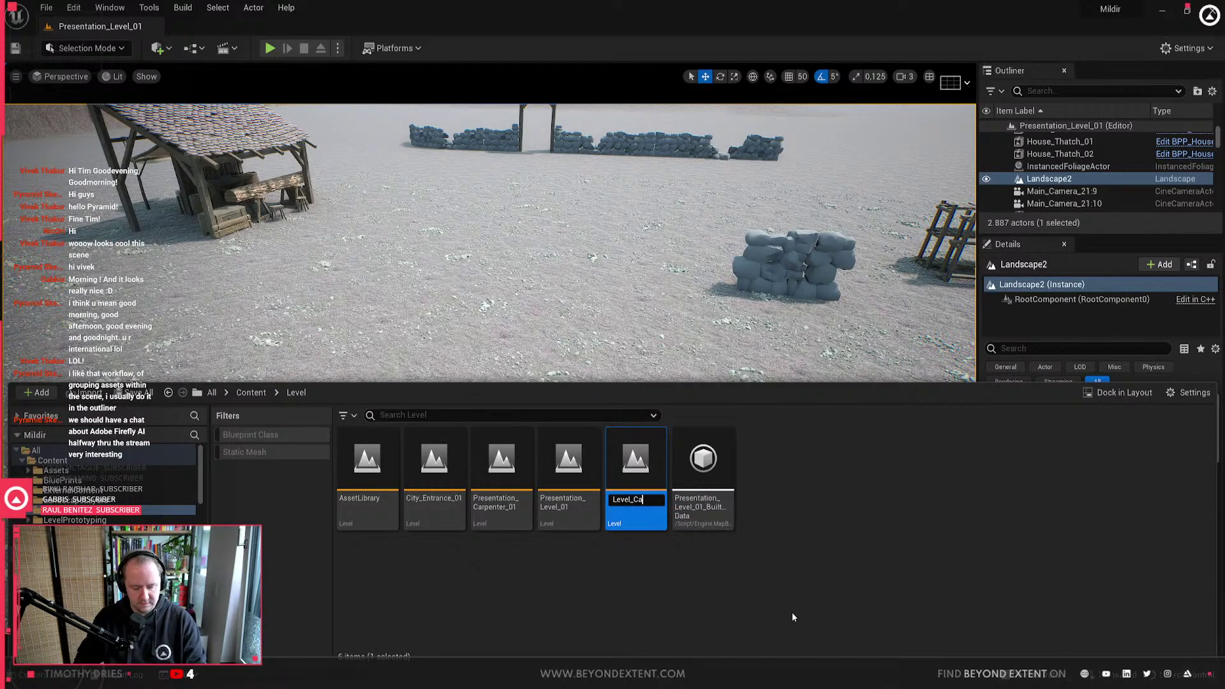
text(rpenter_)
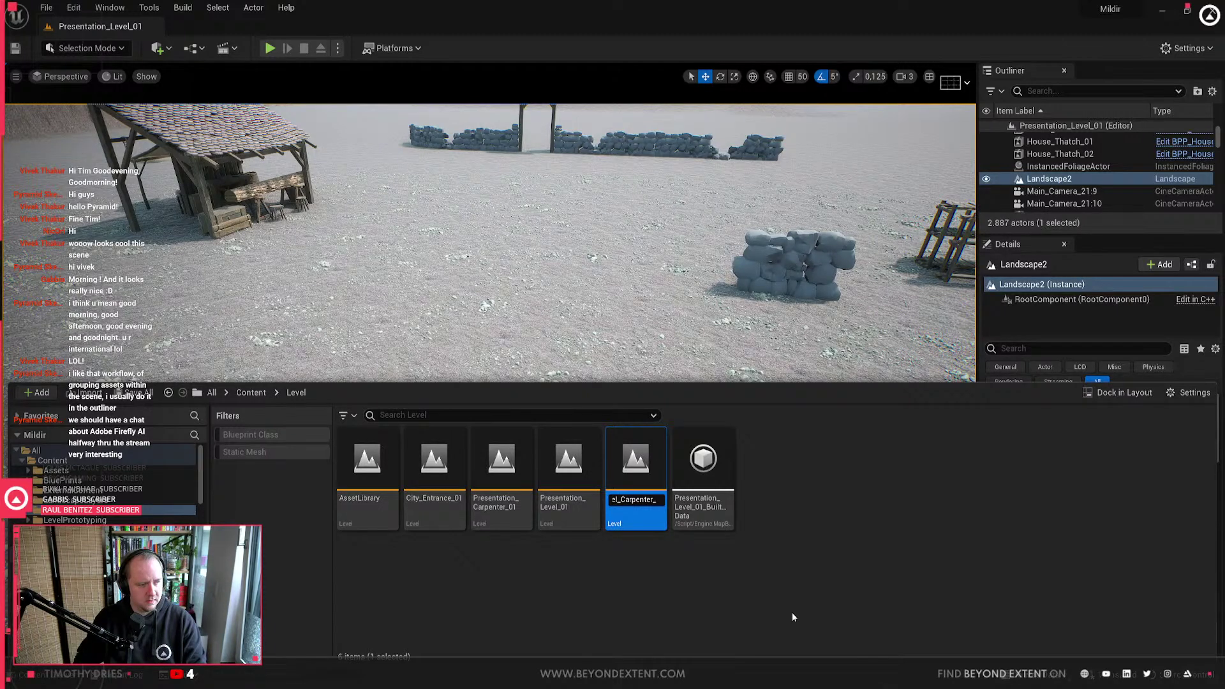
text(Examples)
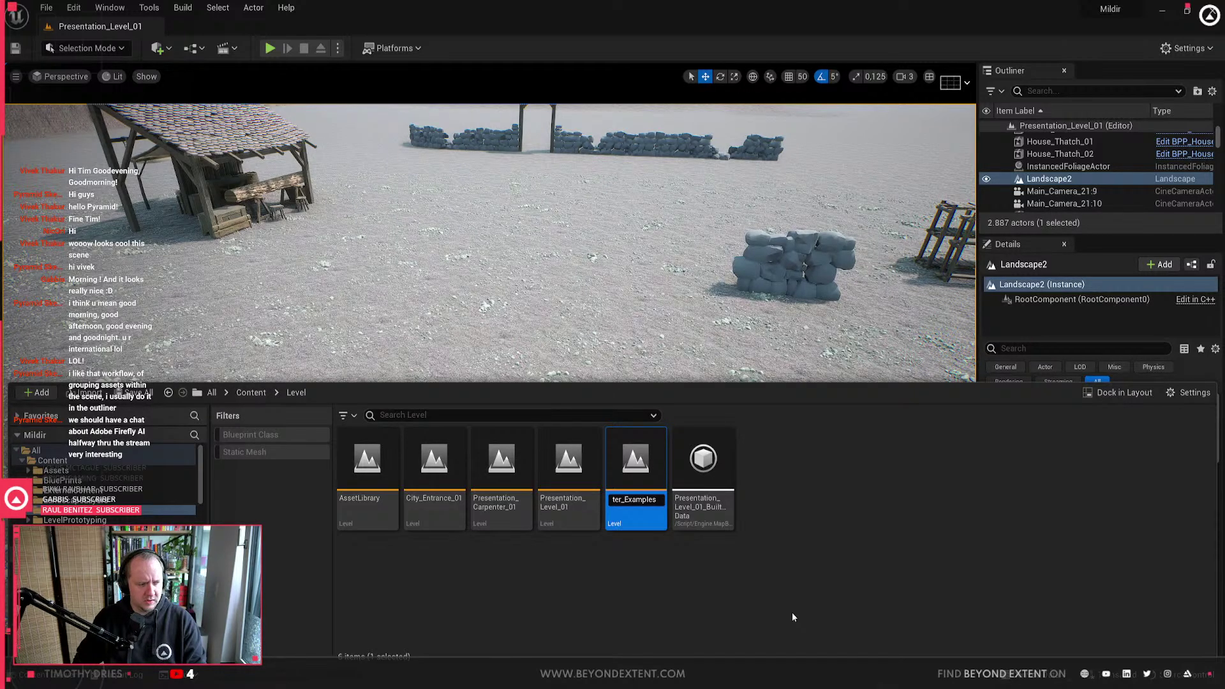
key(Return)
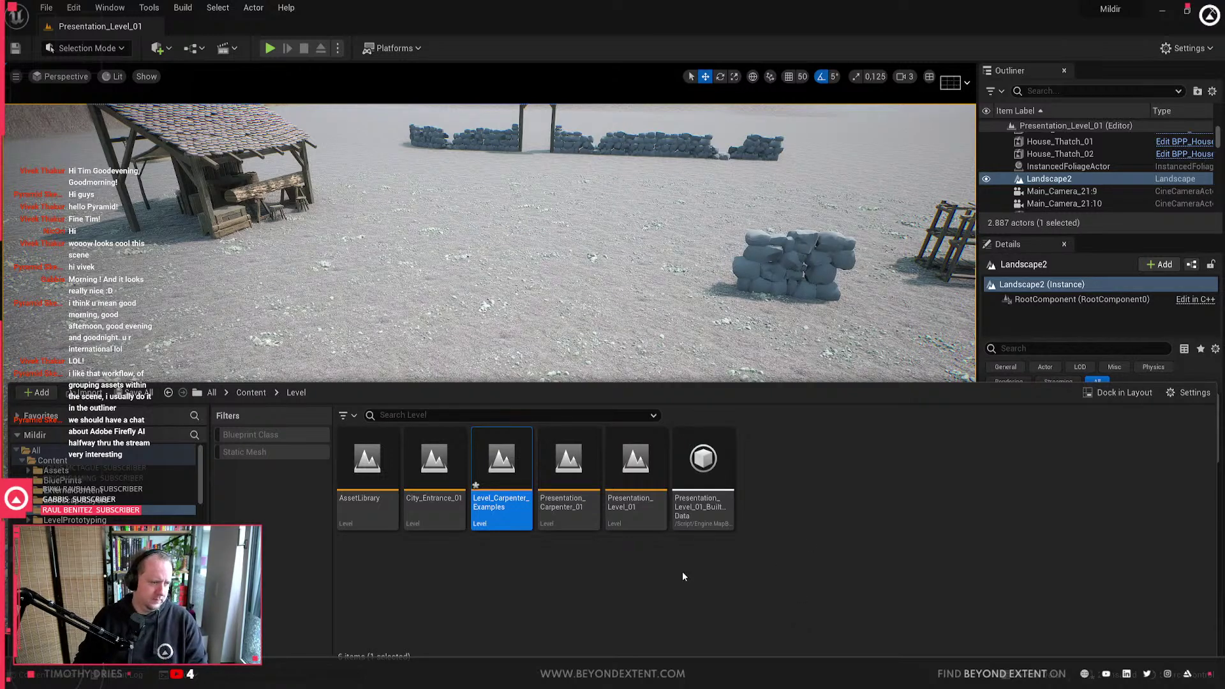
Step: Save Level_Carpenter_Examples together with the MI_VtxBlnd_Decals_01 material, and open the new level
key(ctrl+shift+s)
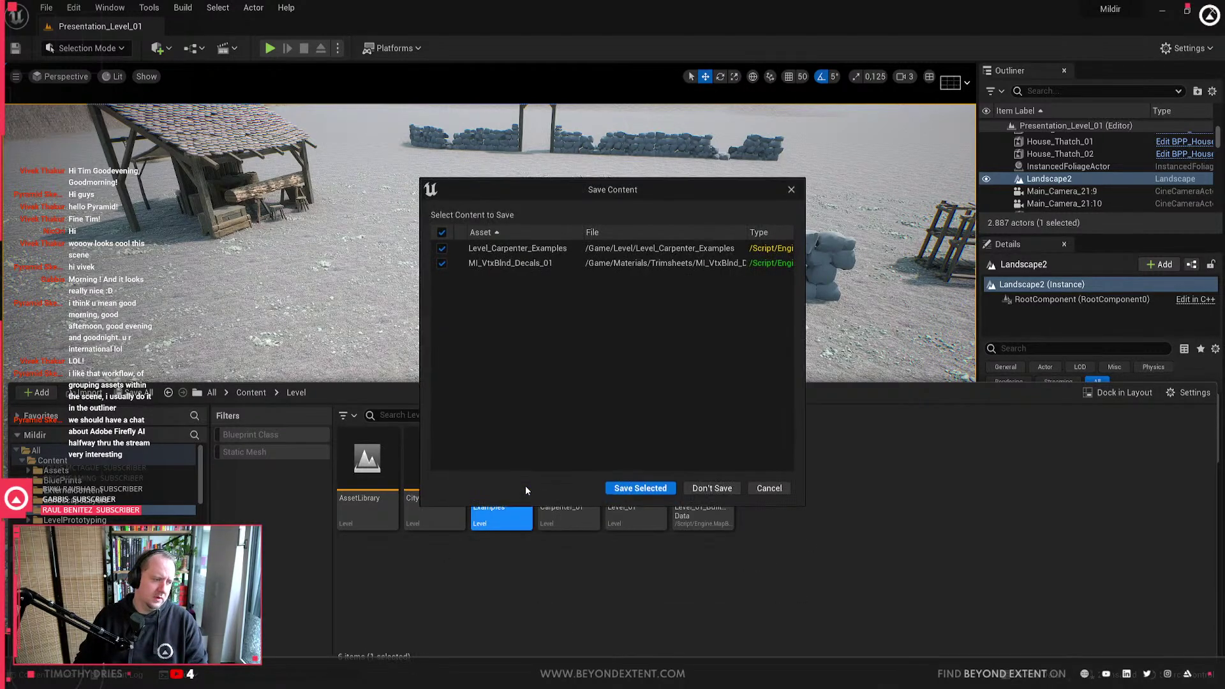
click(649, 489)
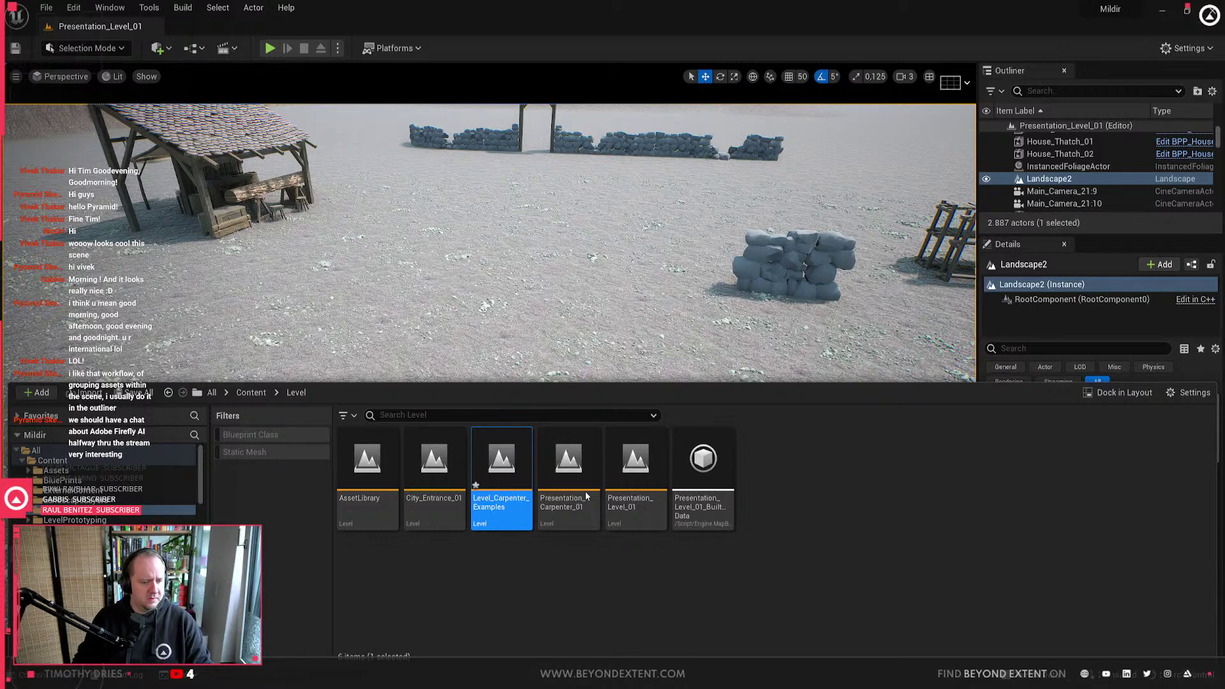
click(821, 242)
right_drag(659, 410, 483, 413)
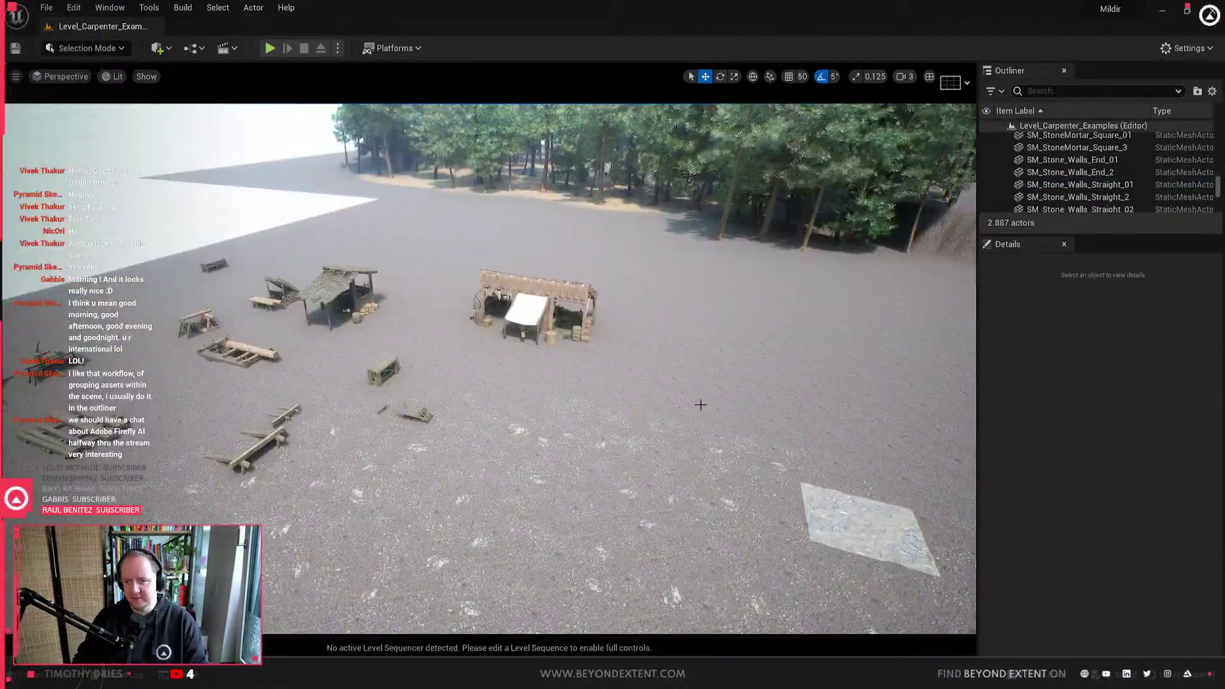
Step: Box-select the village houses, trees and clutter, deselect the large background actors, and delete the rest, accepting all broken references
right_drag(701, 405, 619, 354)
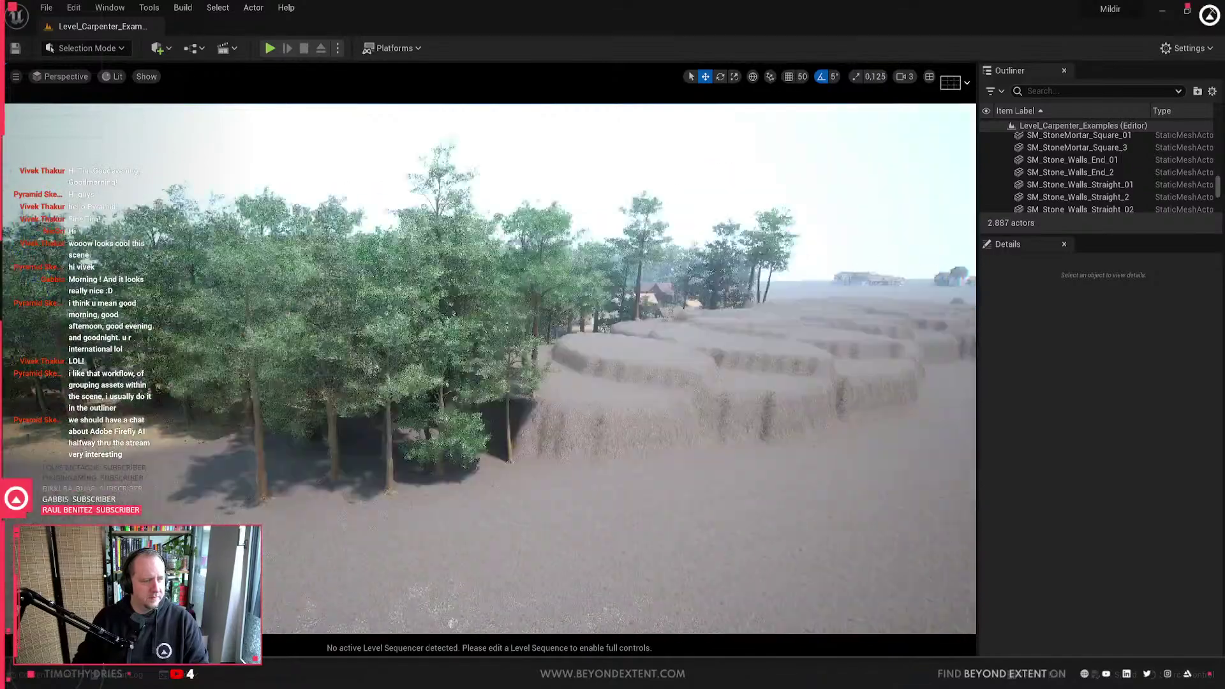
right_drag(561, 415, 528, 450)
ctrl+alt+drag(878, 544, 229, 185)
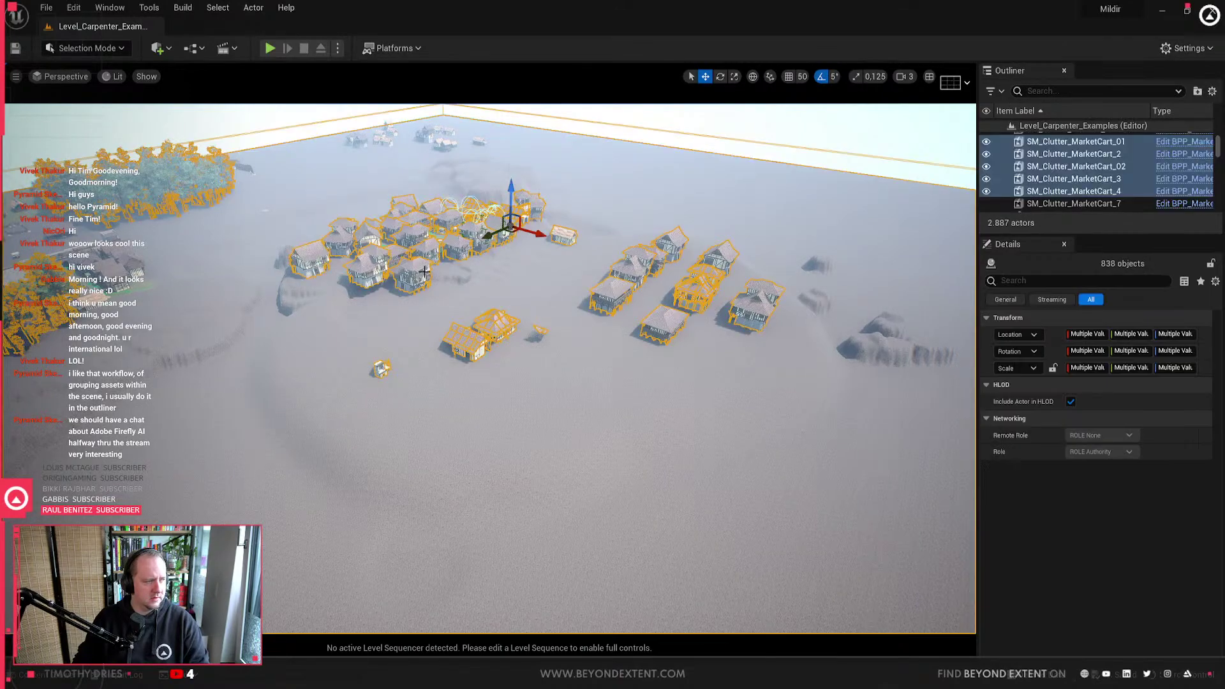
right_drag(489, 247, 387, 247)
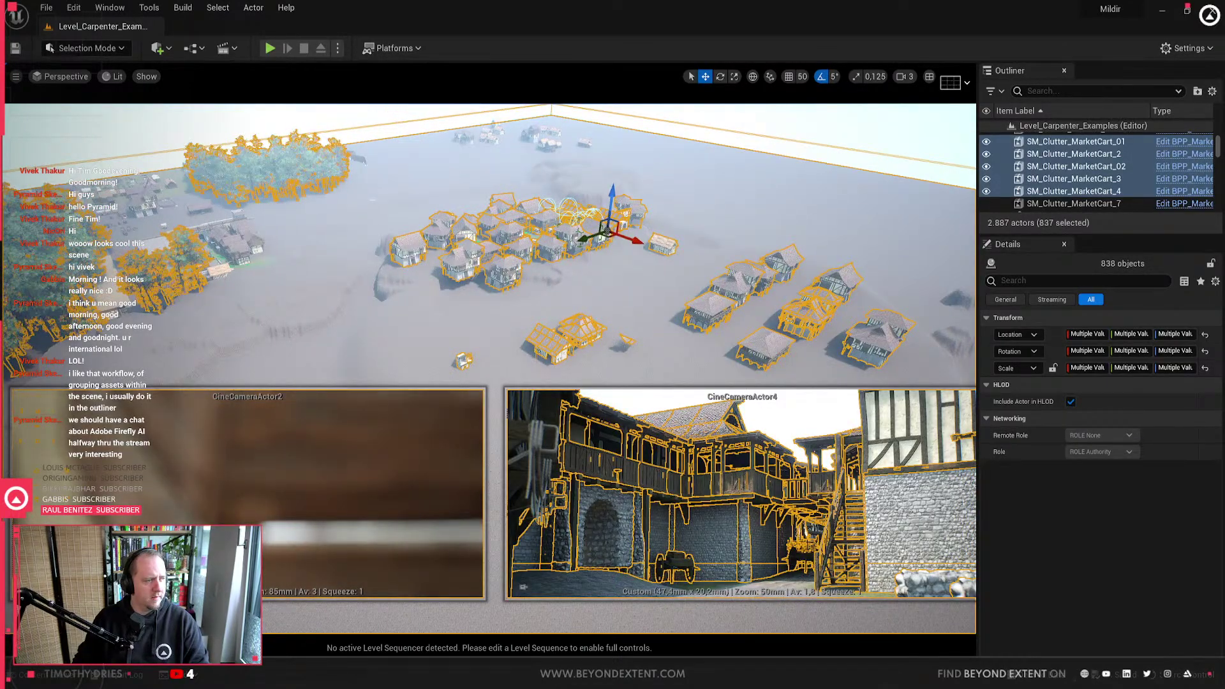
ctrl+click(849, 151)
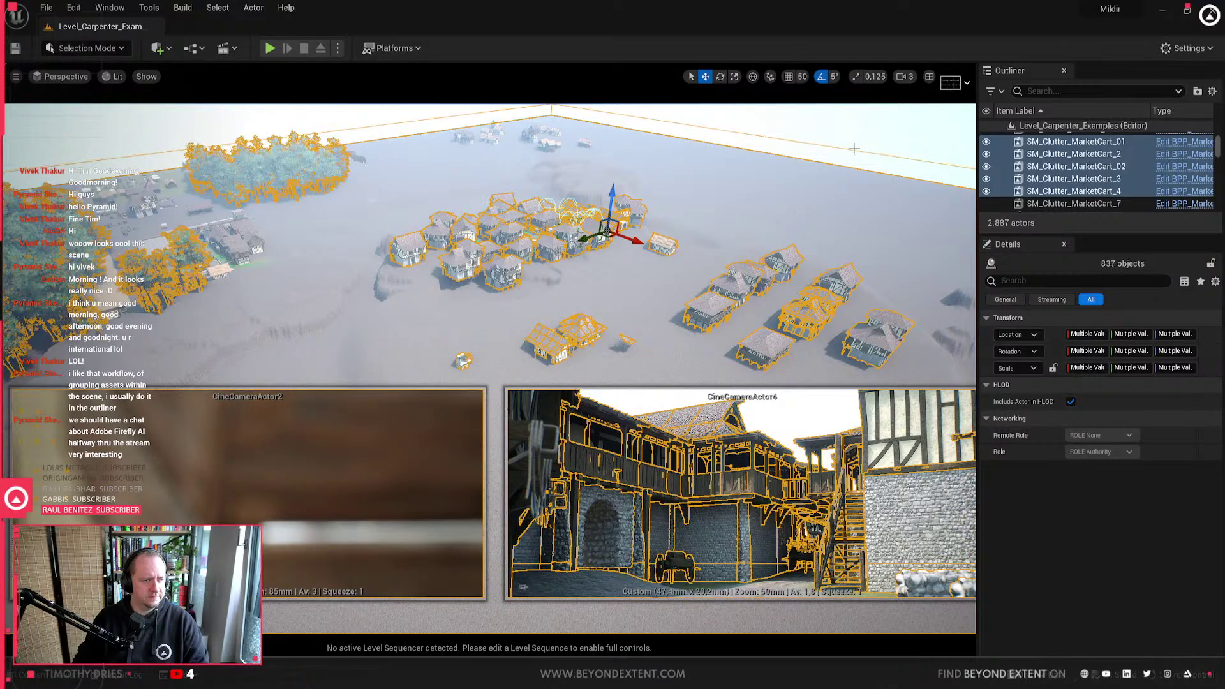
ctrl+click(853, 148)
ctrl+click(851, 151)
ctrl+click(839, 179)
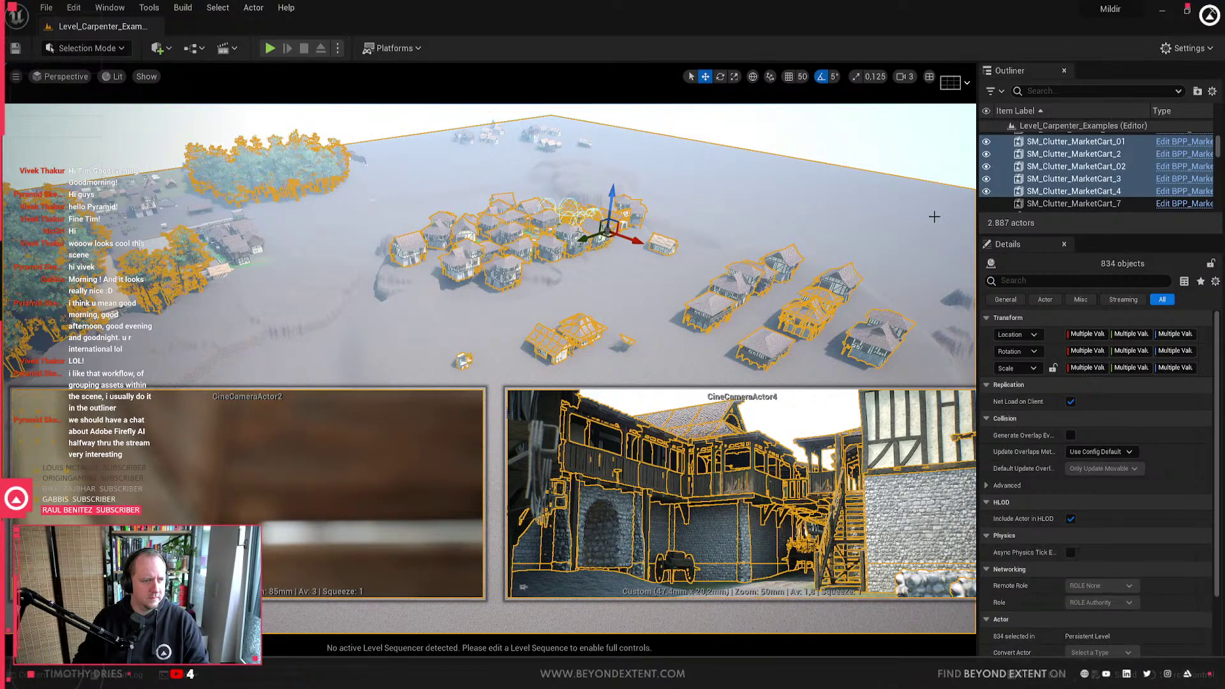
key(Delete)
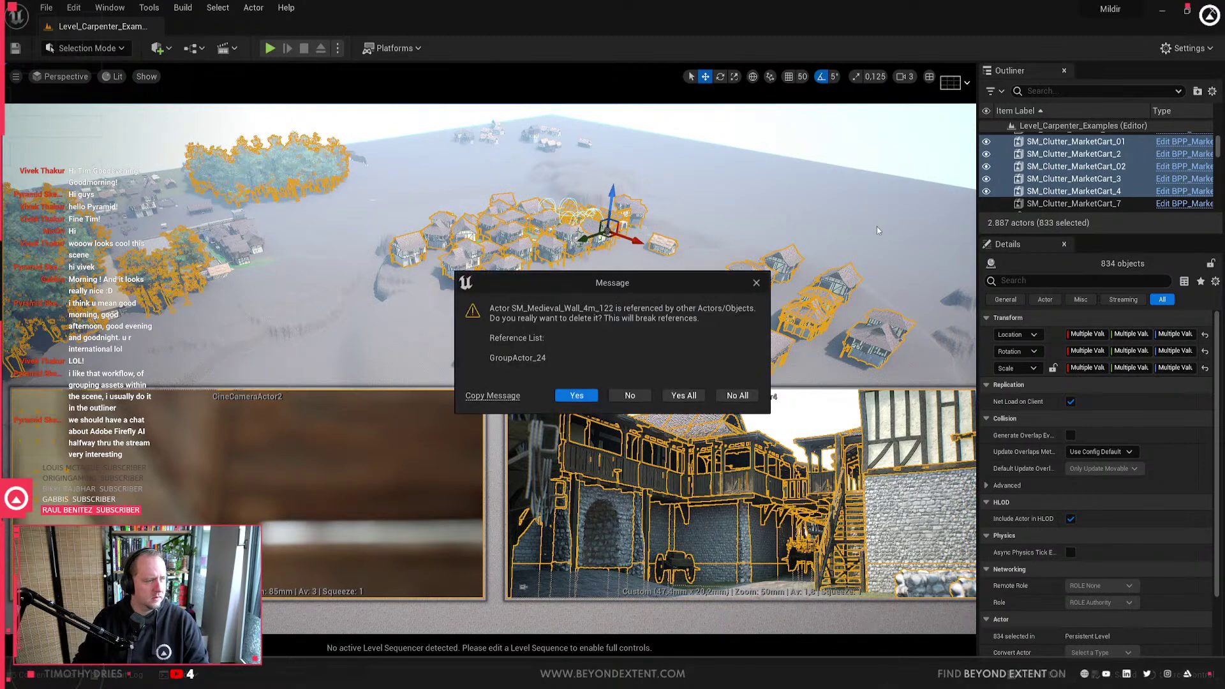
click(683, 396)
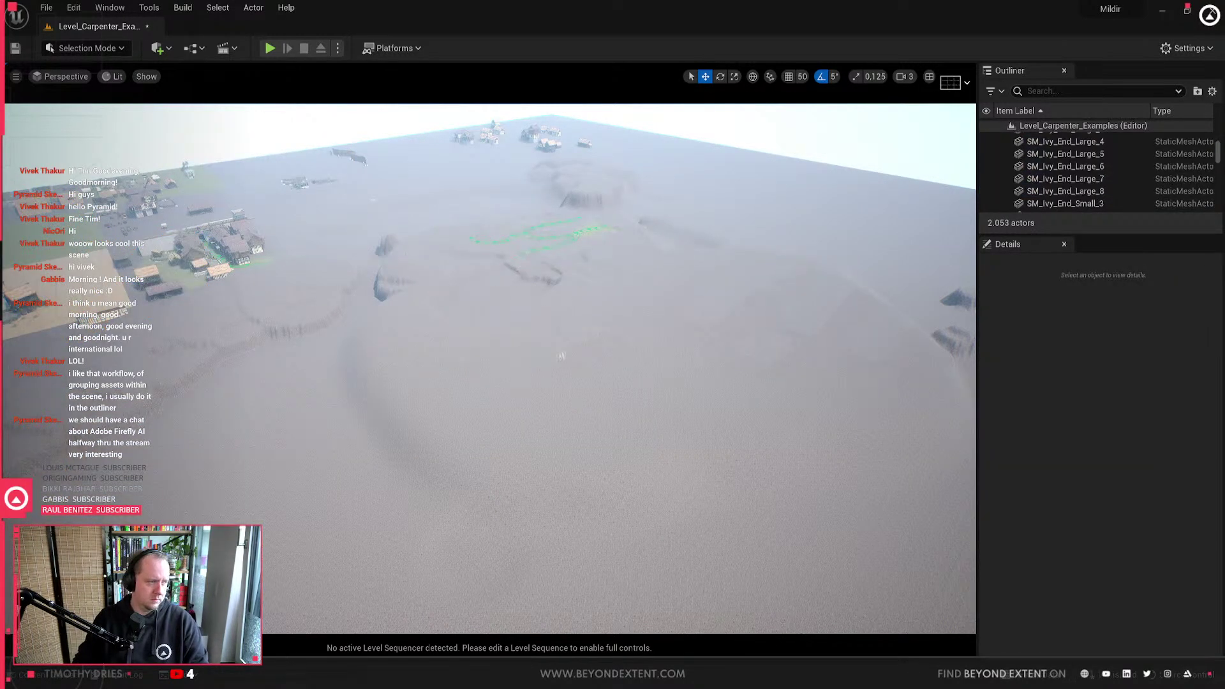
Step: Box-select the prop cluster, deselect the large ground plane, and delete the selection while declining every deletion that would break references
right_drag(520, 199, 243, 265)
drag(755, 439, 363, 236)
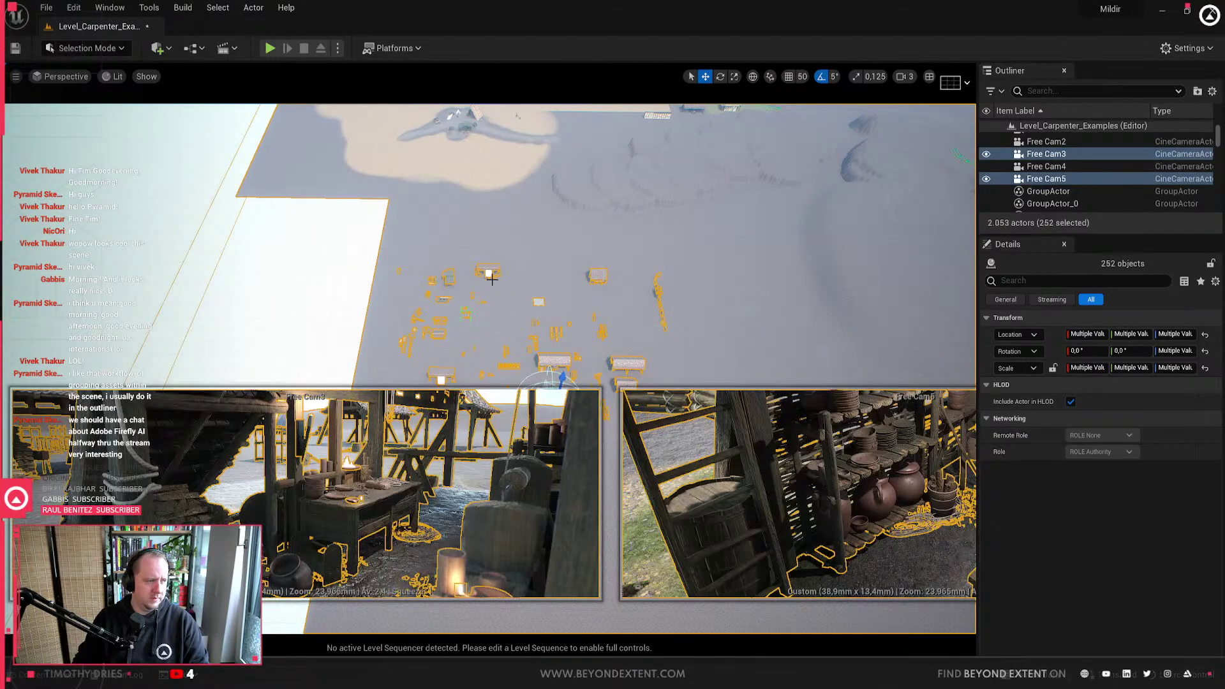
ctrl+click(286, 339)
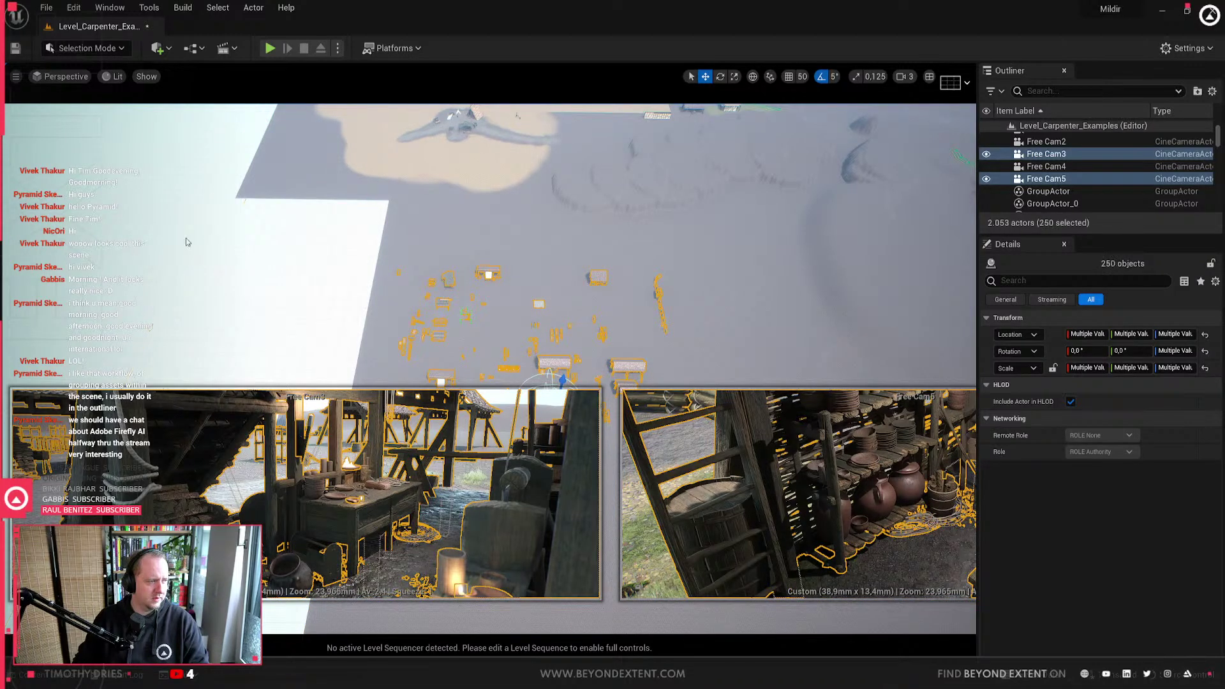
key(Delete)
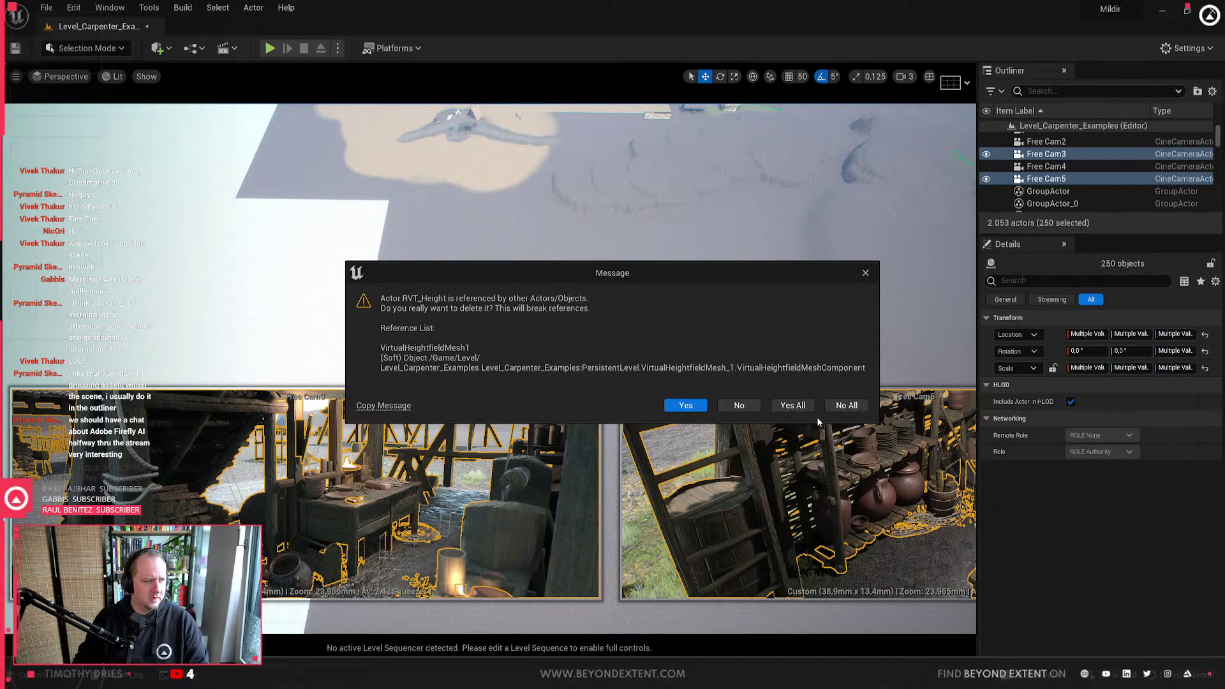
click(866, 273)
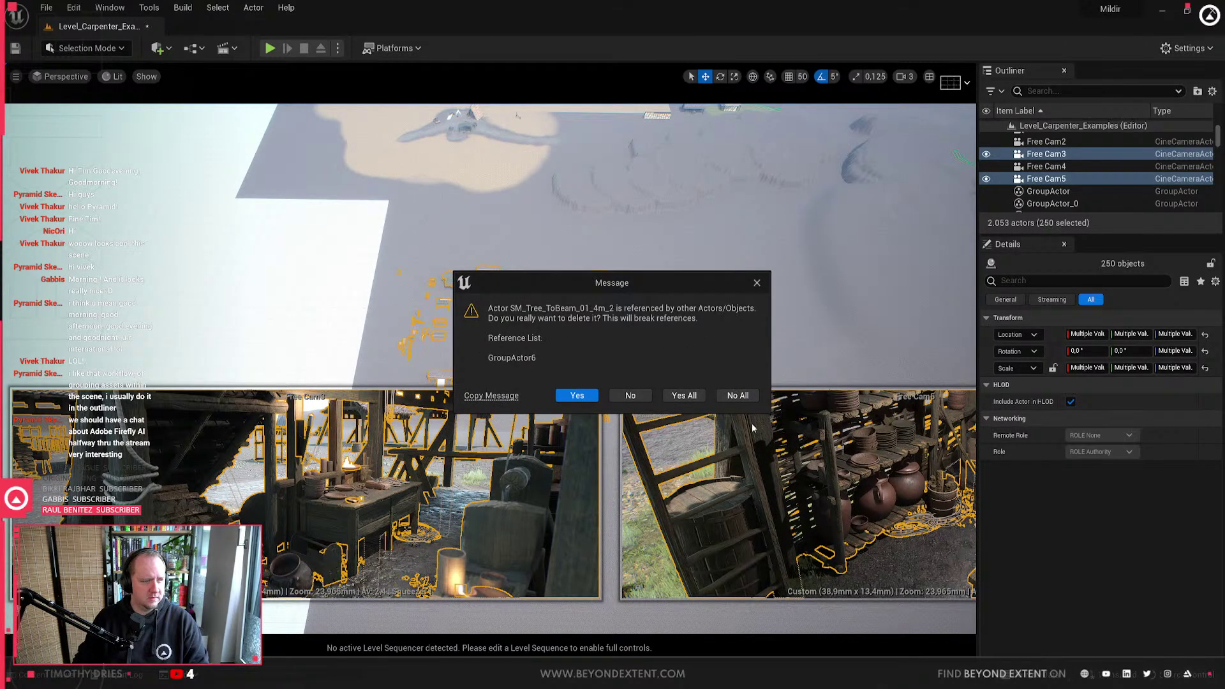
click(744, 398)
Step: Box-select the props left in the cluster, deselect the large ground actors, and delete the rest, accepting all broken references
right_drag(511, 290, 490, 359)
click(404, 257)
ctrl+alt+drag(380, 167, 780, 421)
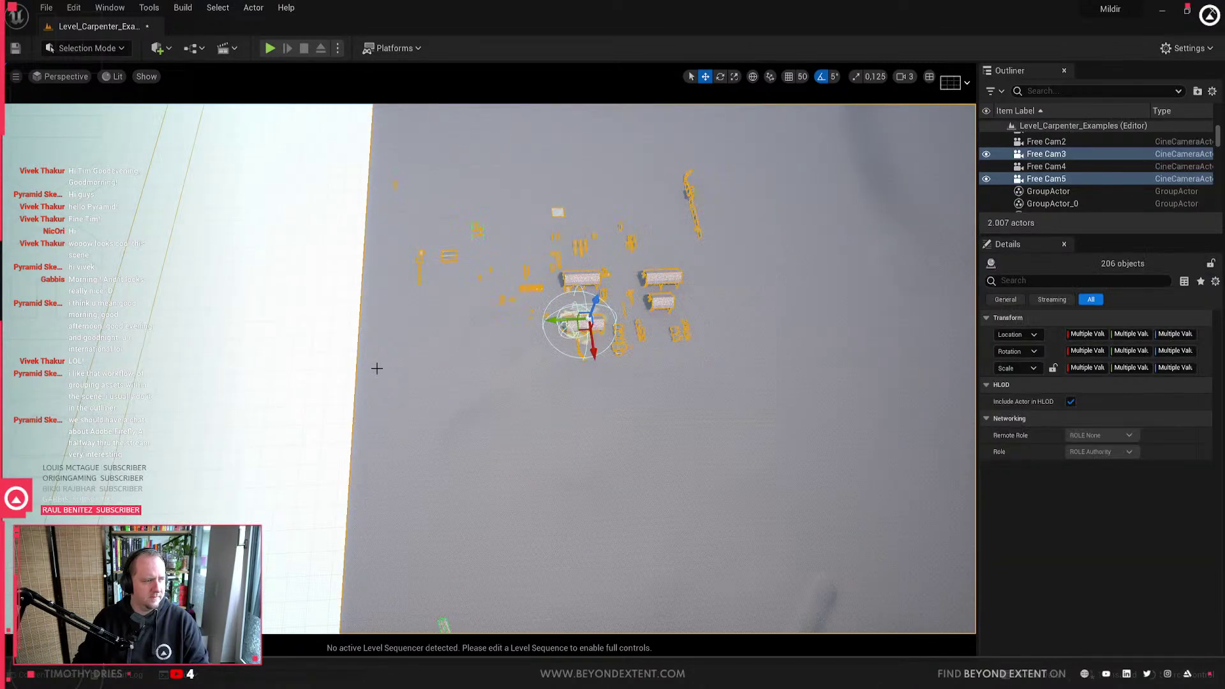
ctrl+click(377, 368)
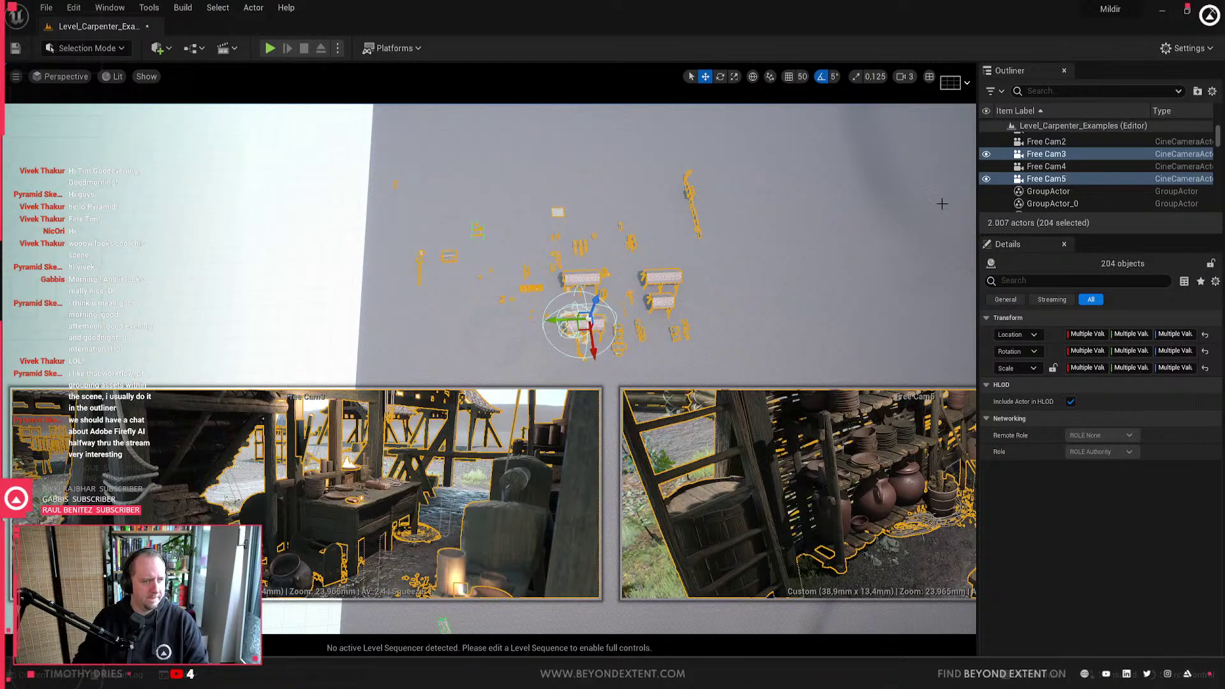
right_drag(667, 313, 713, 268)
click(667, 313)
mouse_move(668, 312)
right_down()
mouse_move(687, 377)
mouse_move(667, 312)
right_up()
ctrl+alt+drag(804, 492, 281, 217)
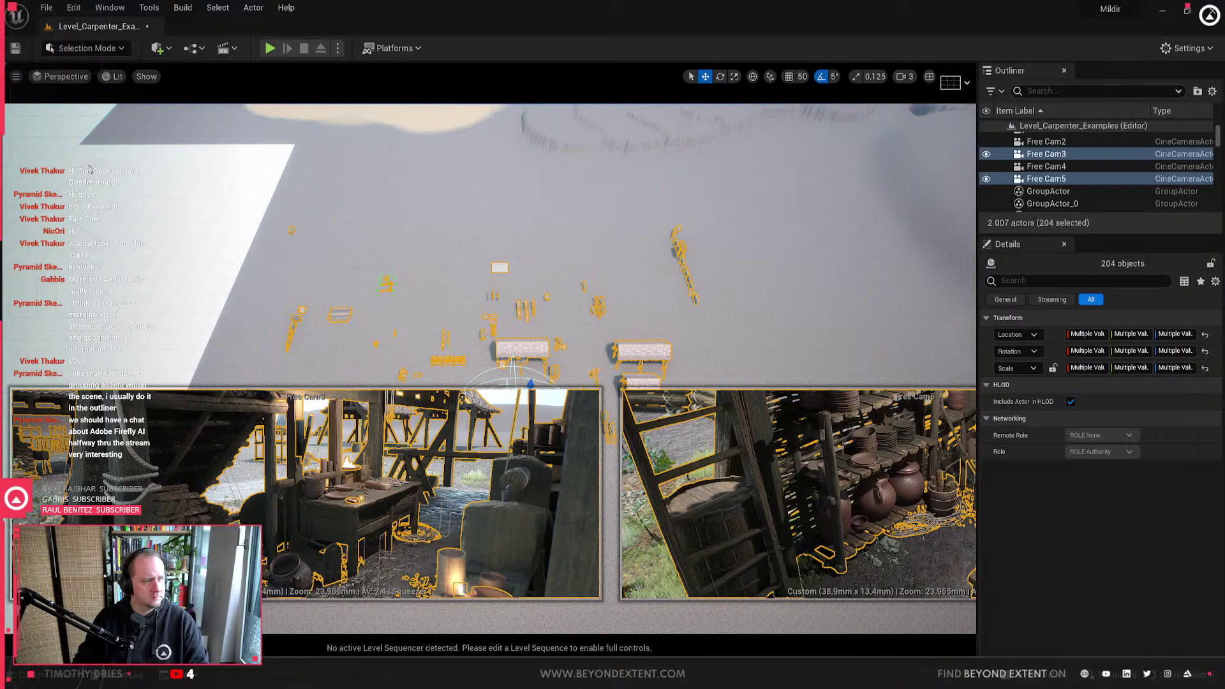
key(Delete)
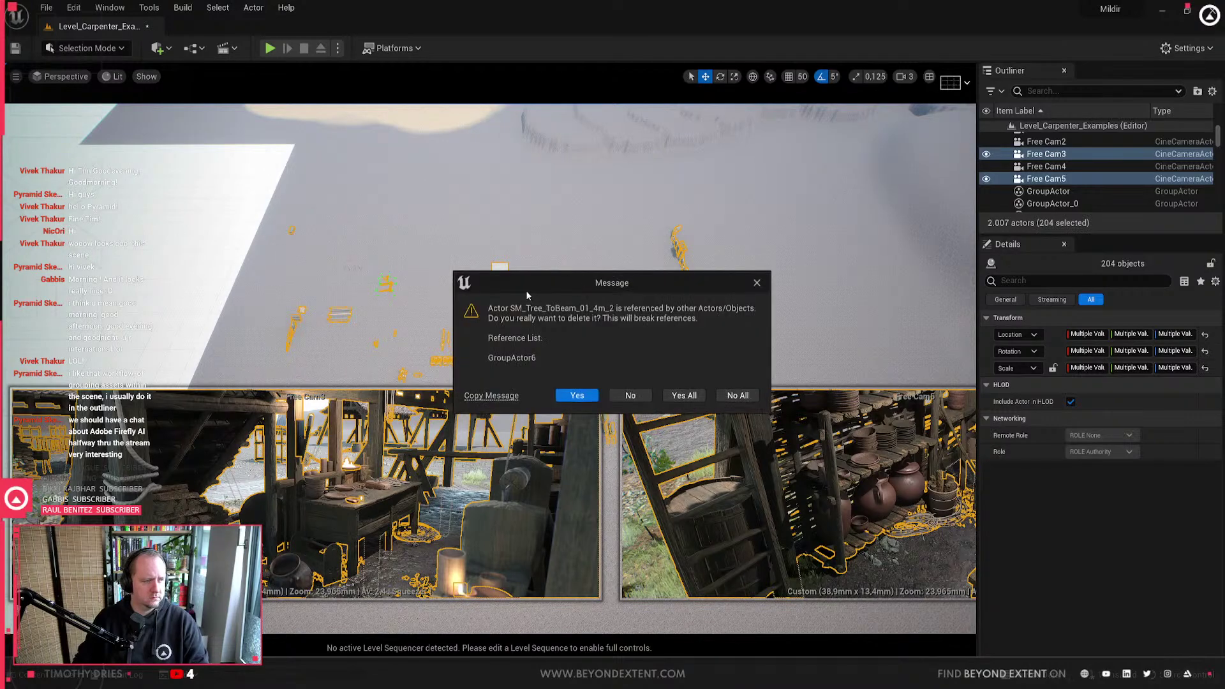
click(682, 395)
Step: Inspect the landscape, then search the level's actors for rvt and check the RVT_Material volume
click(642, 265)
key(f)
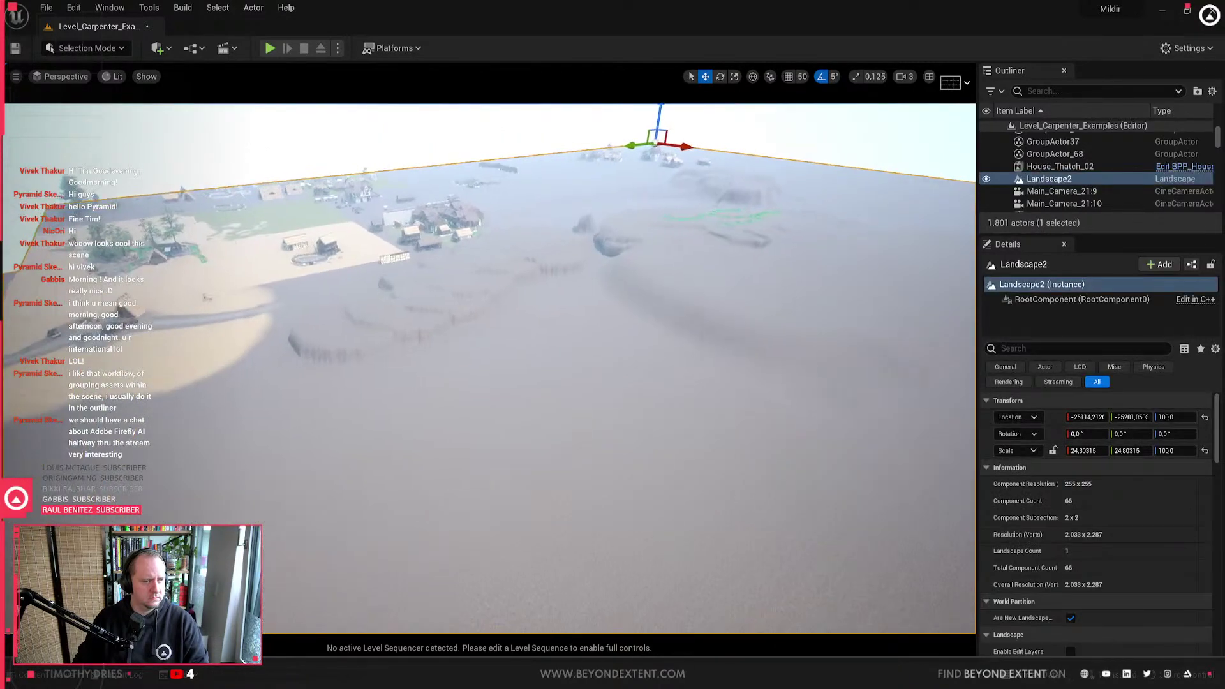
click(1034, 91)
text(rb)
key(BackSpace)
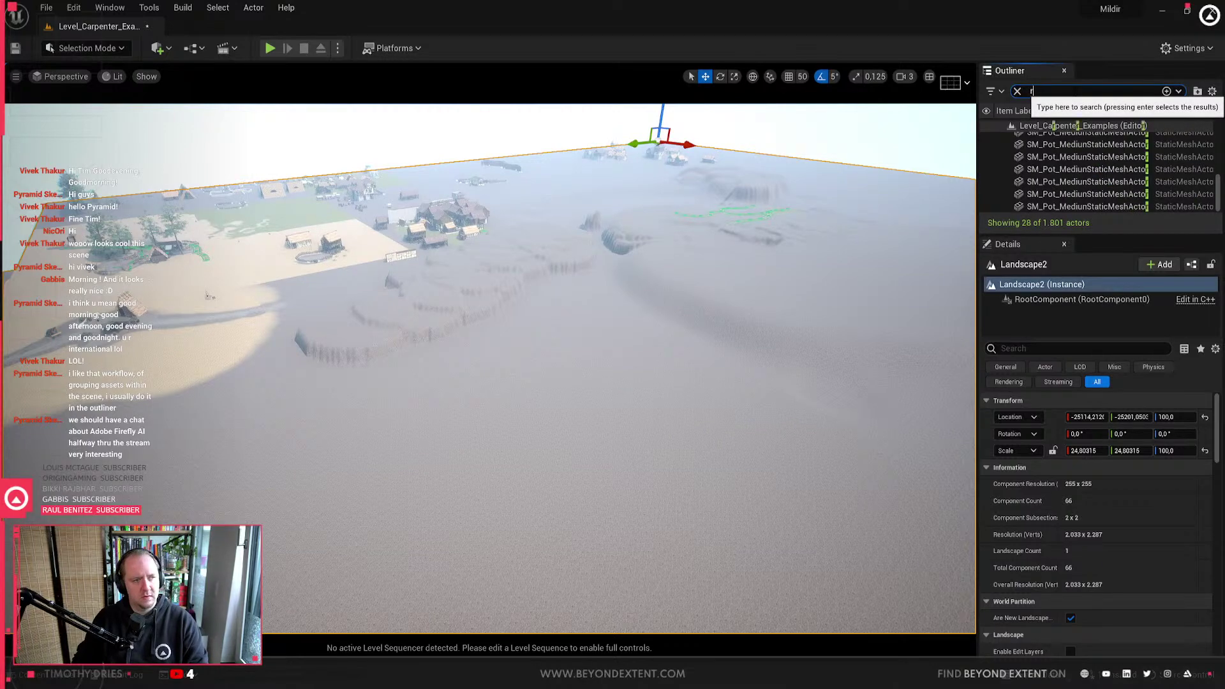
text(vt)
click(1071, 139)
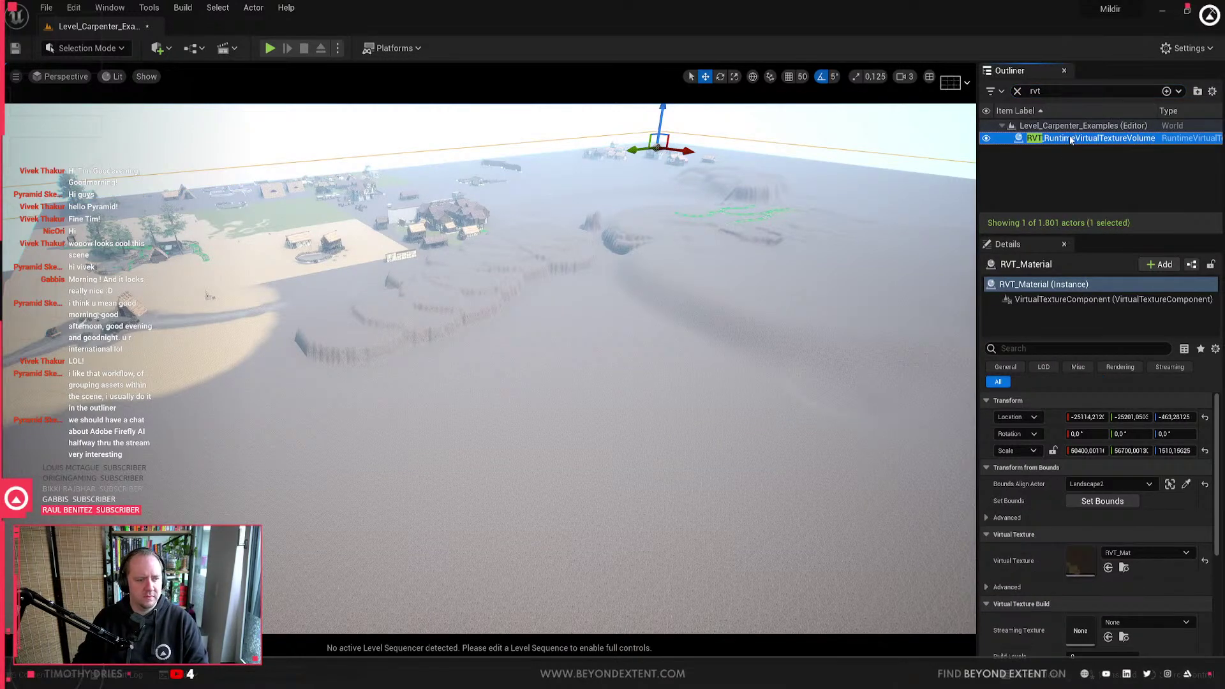
right_drag(476, 385, 338, 373)
click(476, 385)
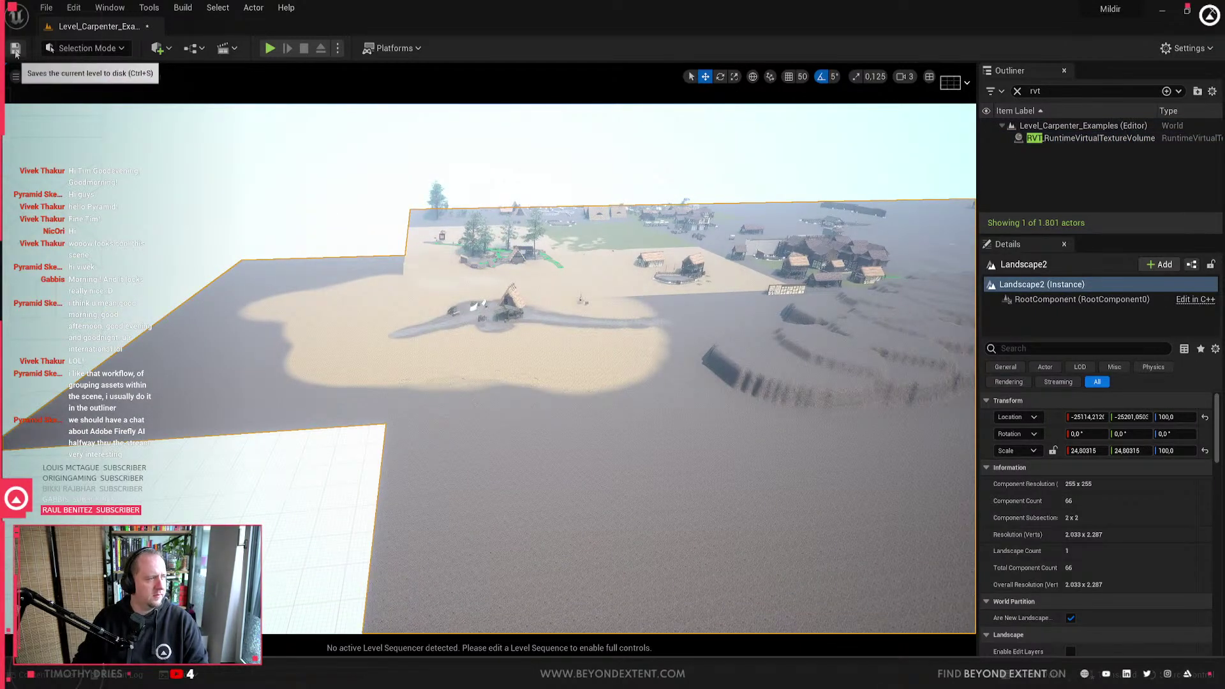
Step: Create a level with the default name NewWorld in Content/Level and try to open it without saving
key(ctrl+space)
right_click(836, 490)
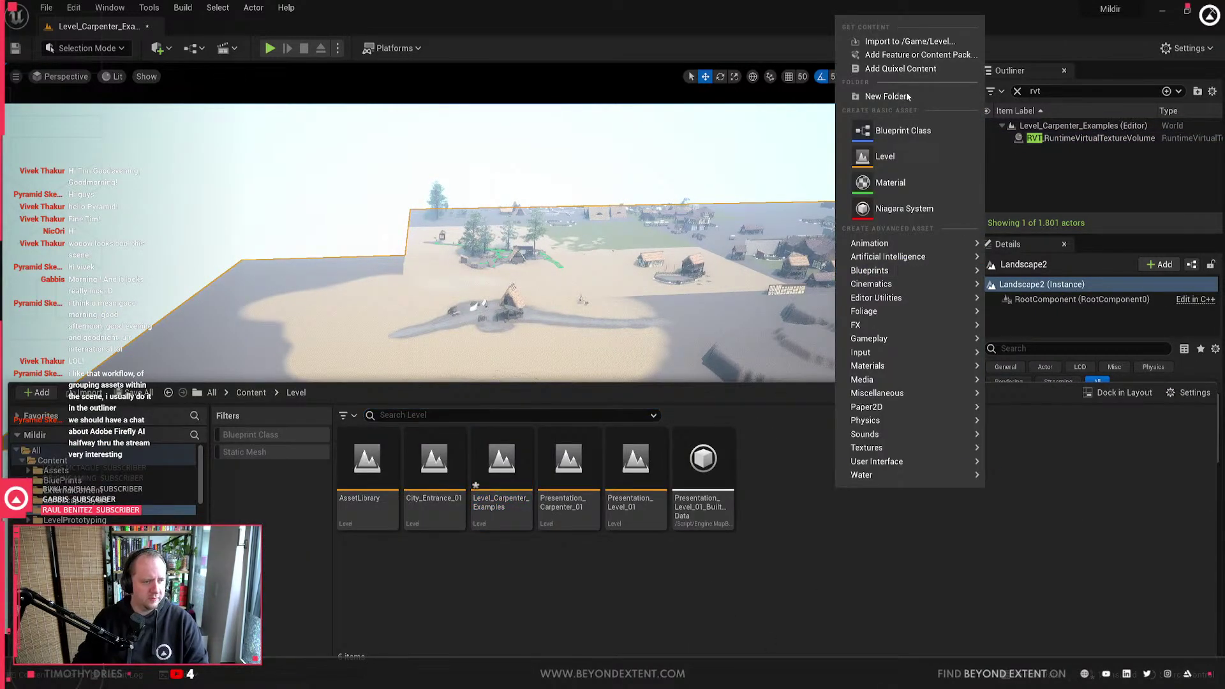
click(893, 161)
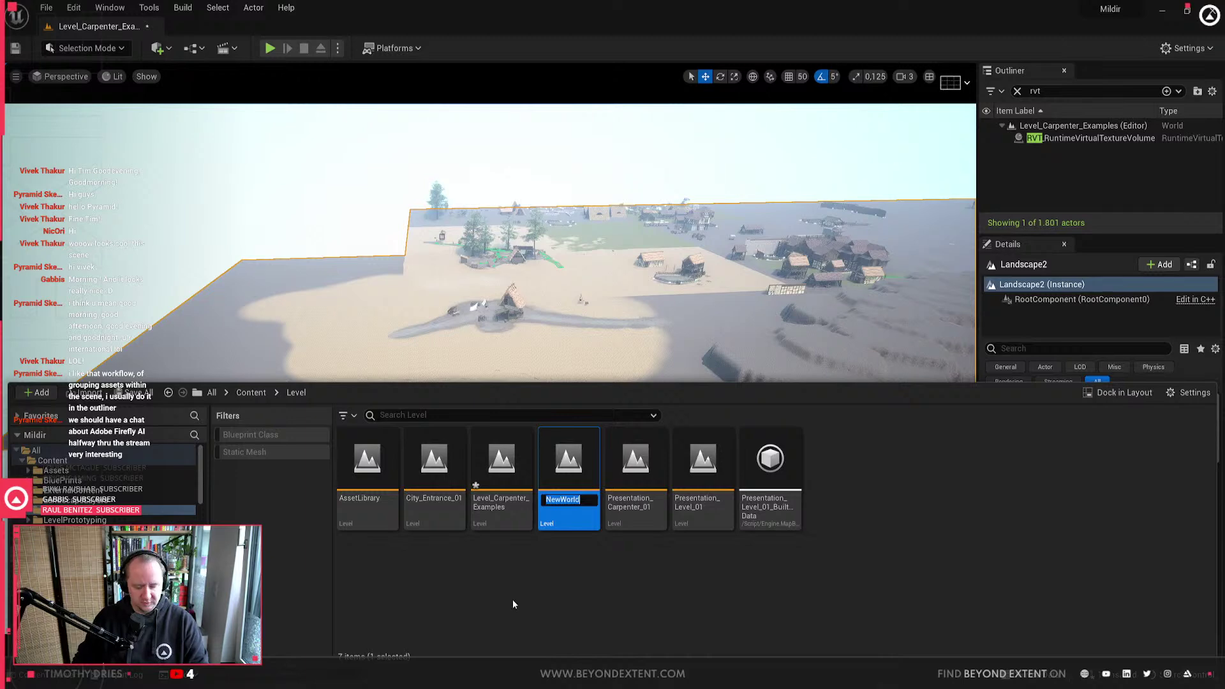
key(Return)
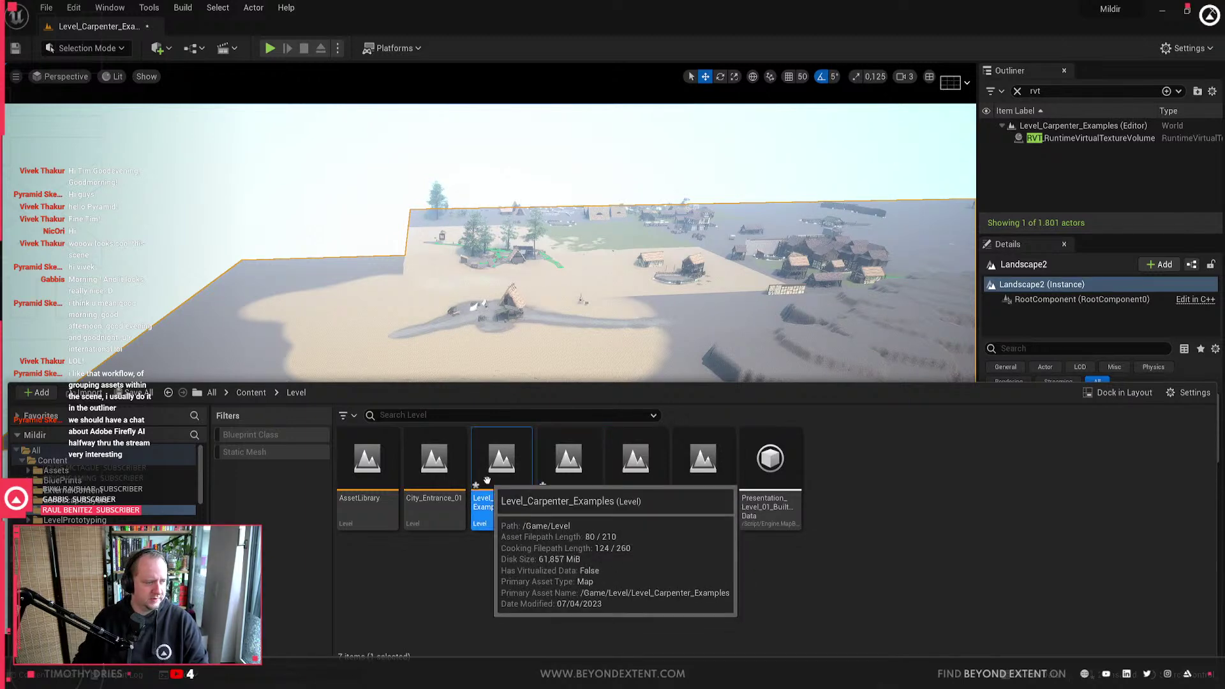
double_click(577, 492)
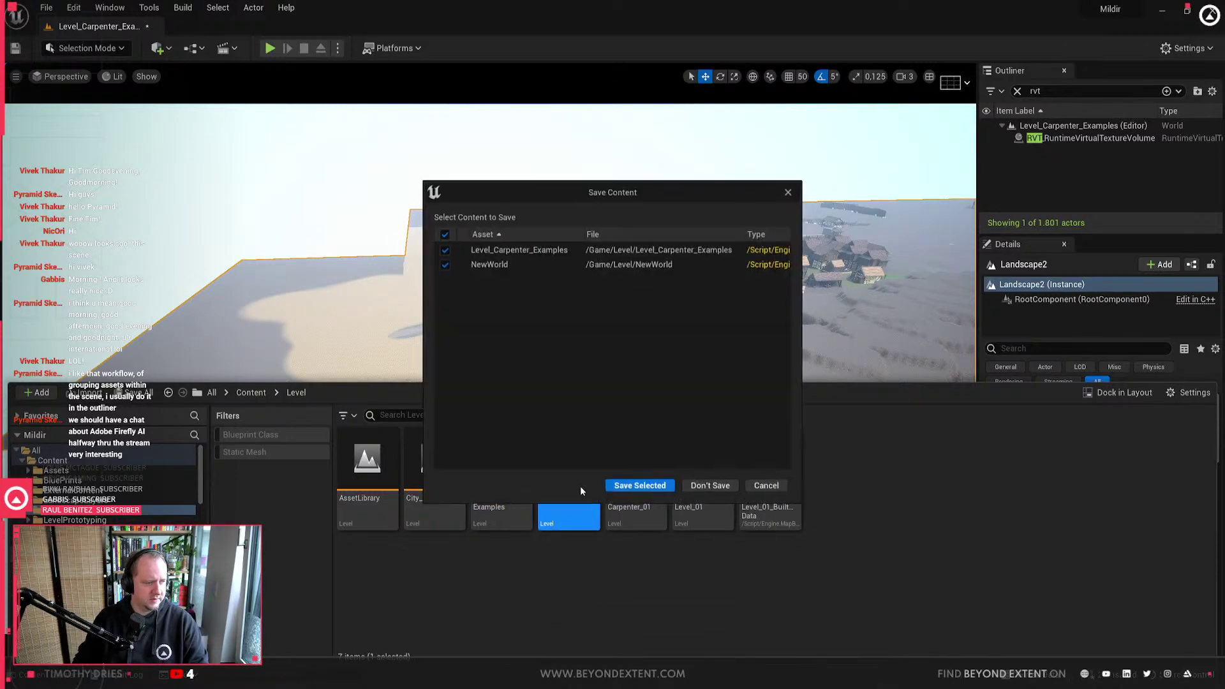
click(709, 488)
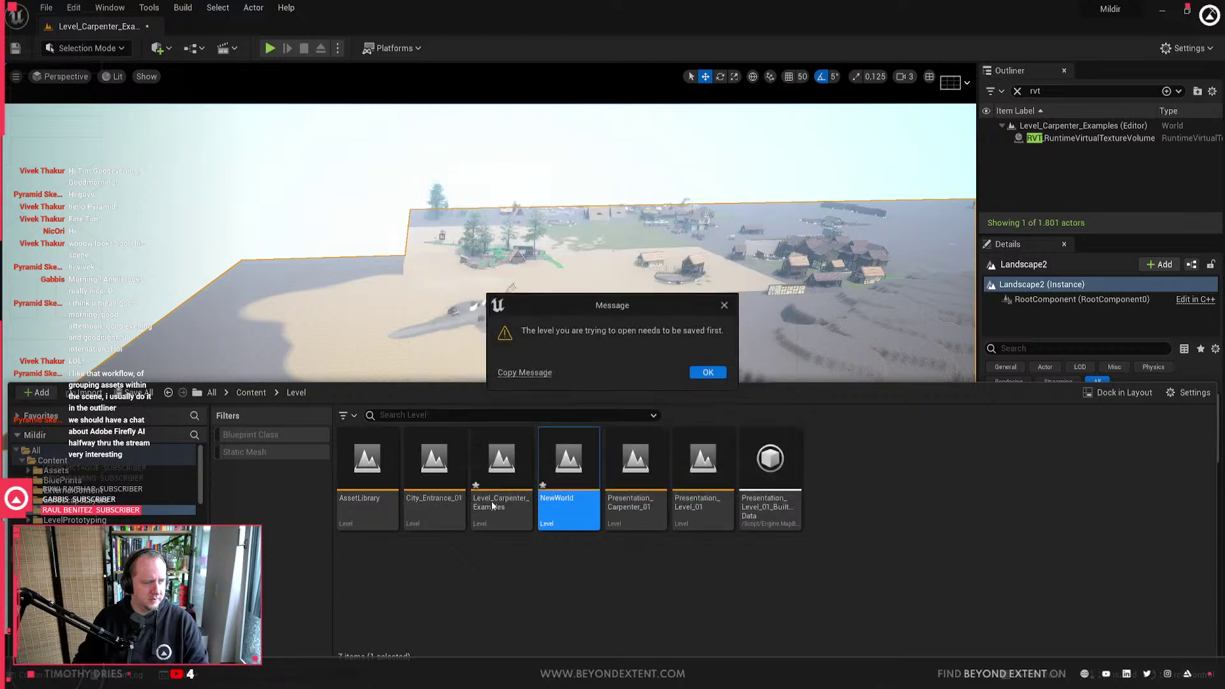
click(709, 374)
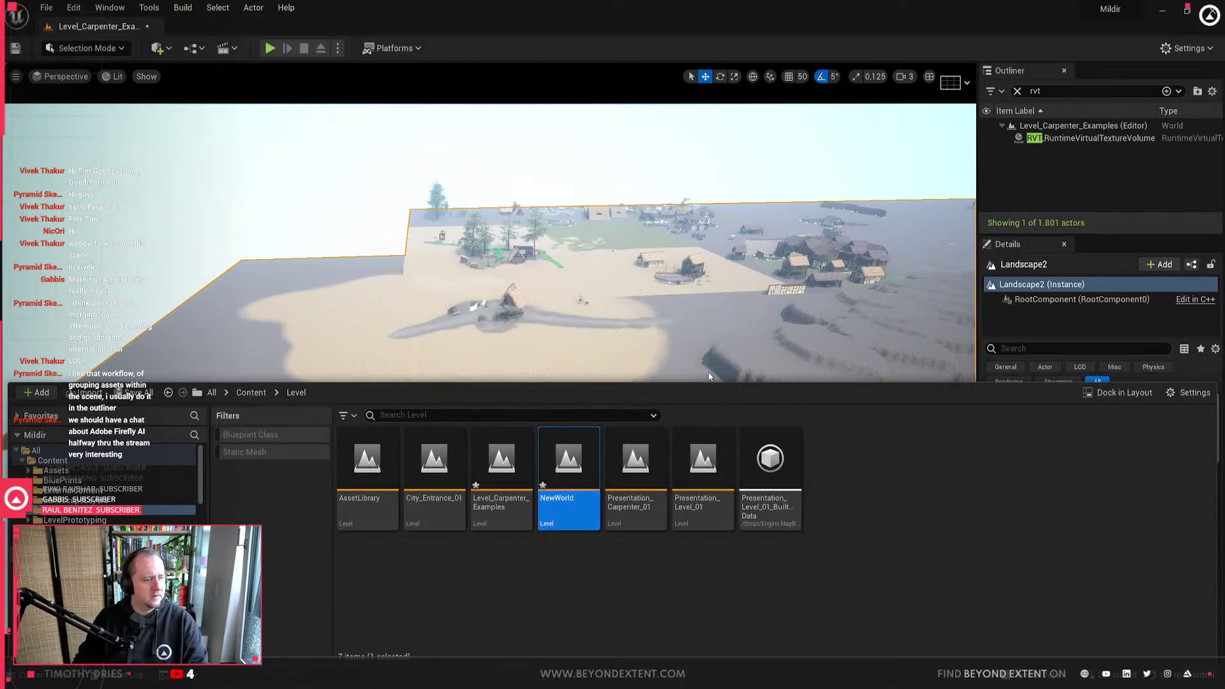
Step: Save the NewWorld level and open it, discarding the pending changes to Level_Carpenter_Examples
right_click(584, 470)
click(649, 202)
double_click(547, 480)
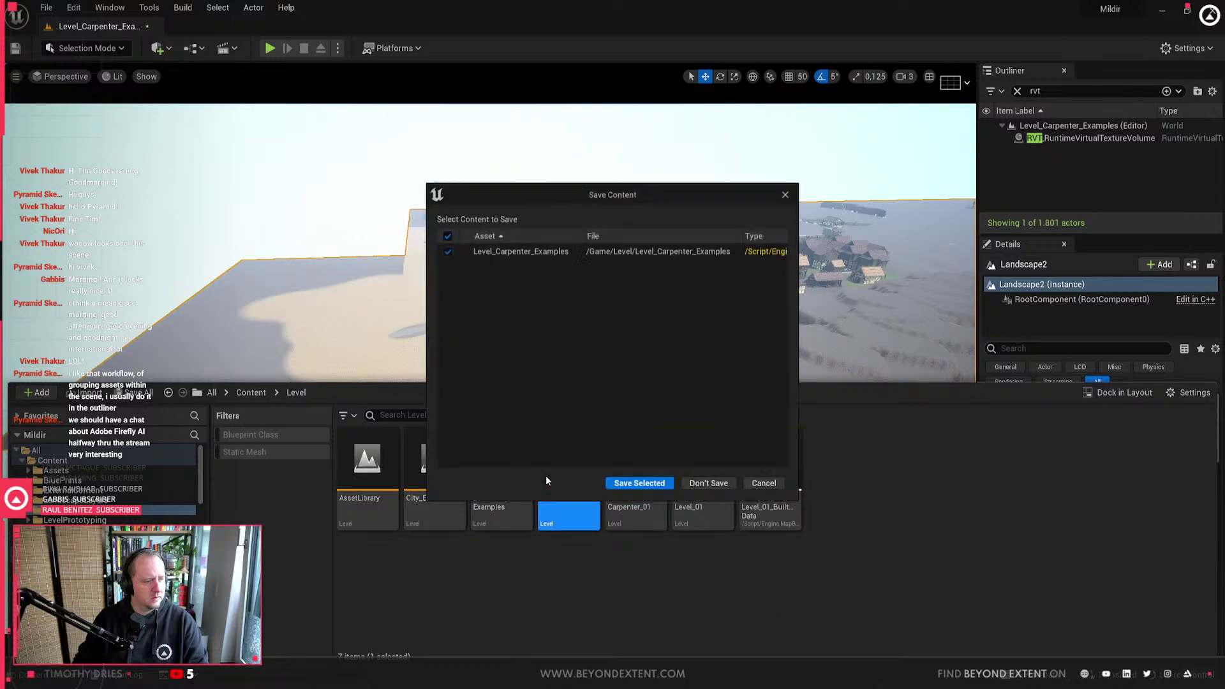
click(640, 488)
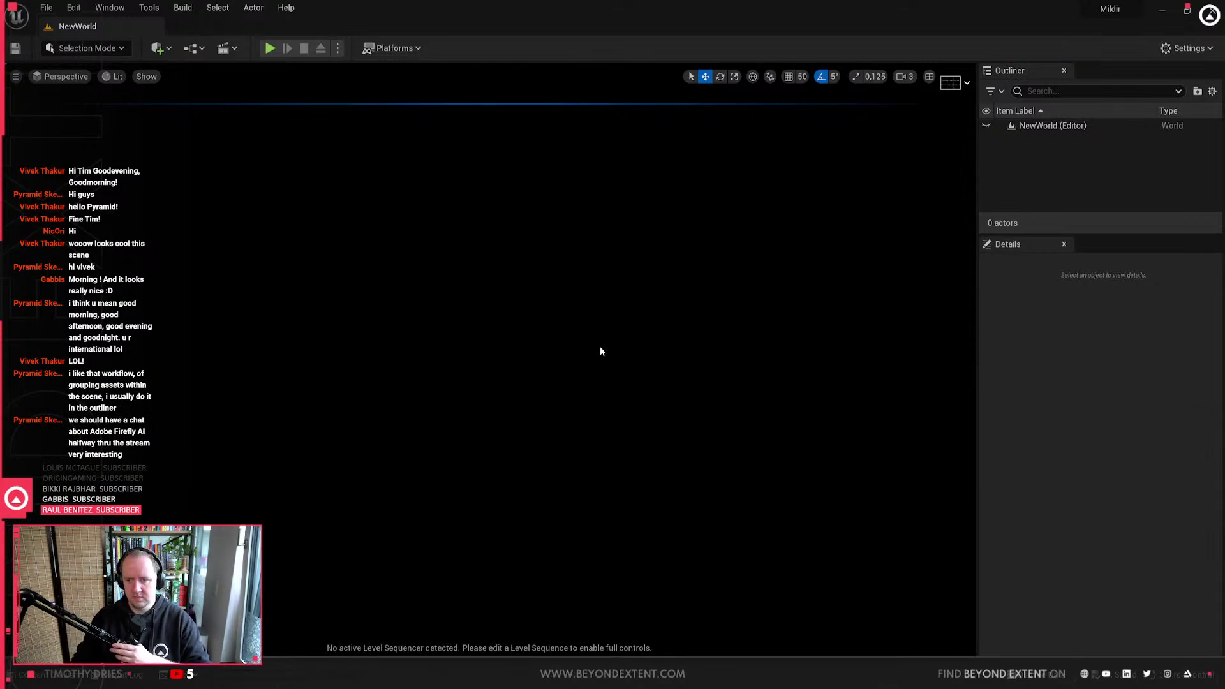
key(ctrl+space)
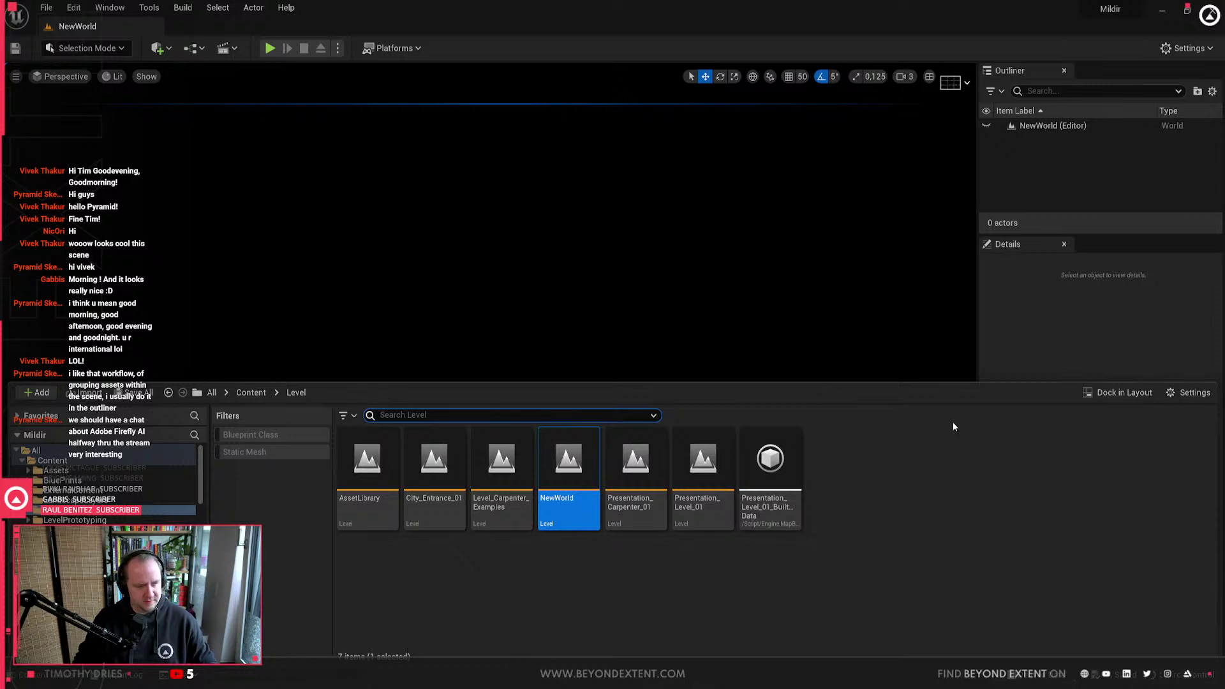
click(1045, 463)
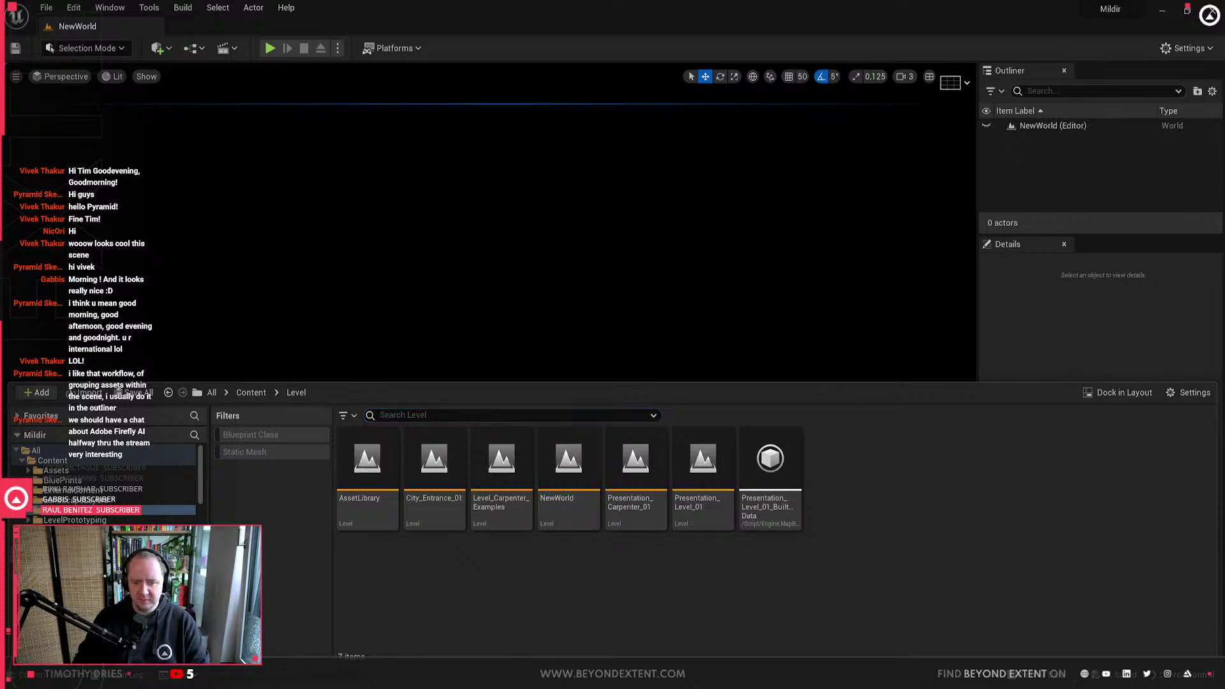
click(691, 269)
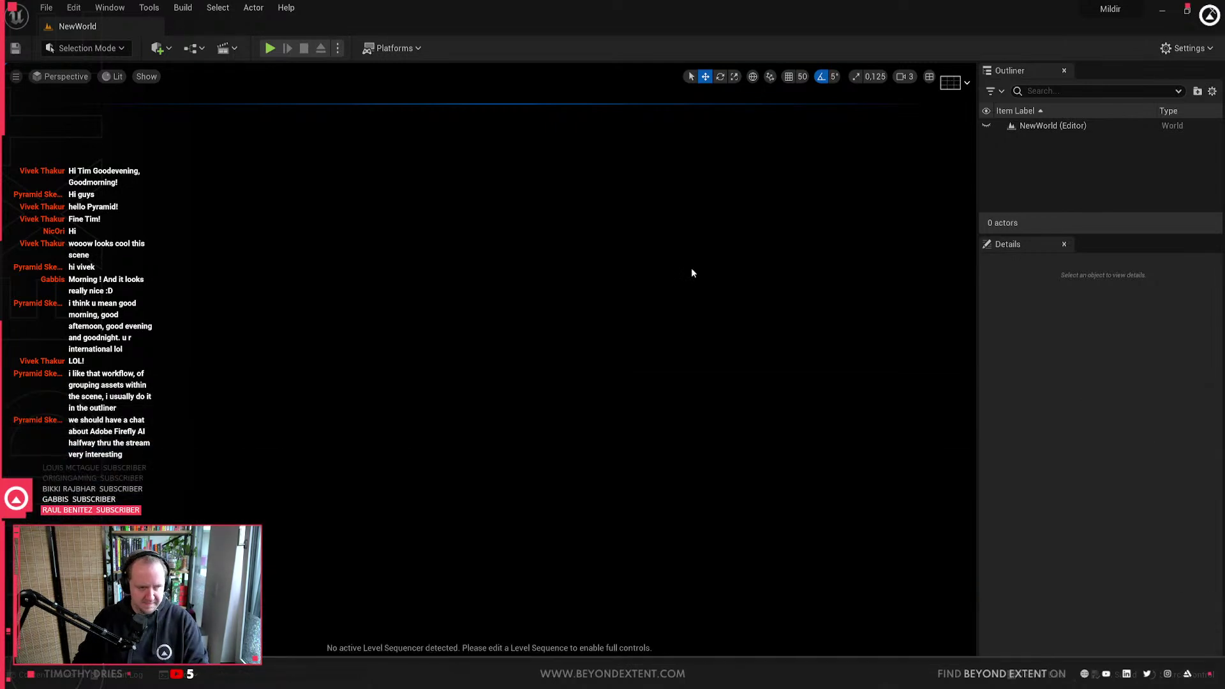
key(ctrl+space)
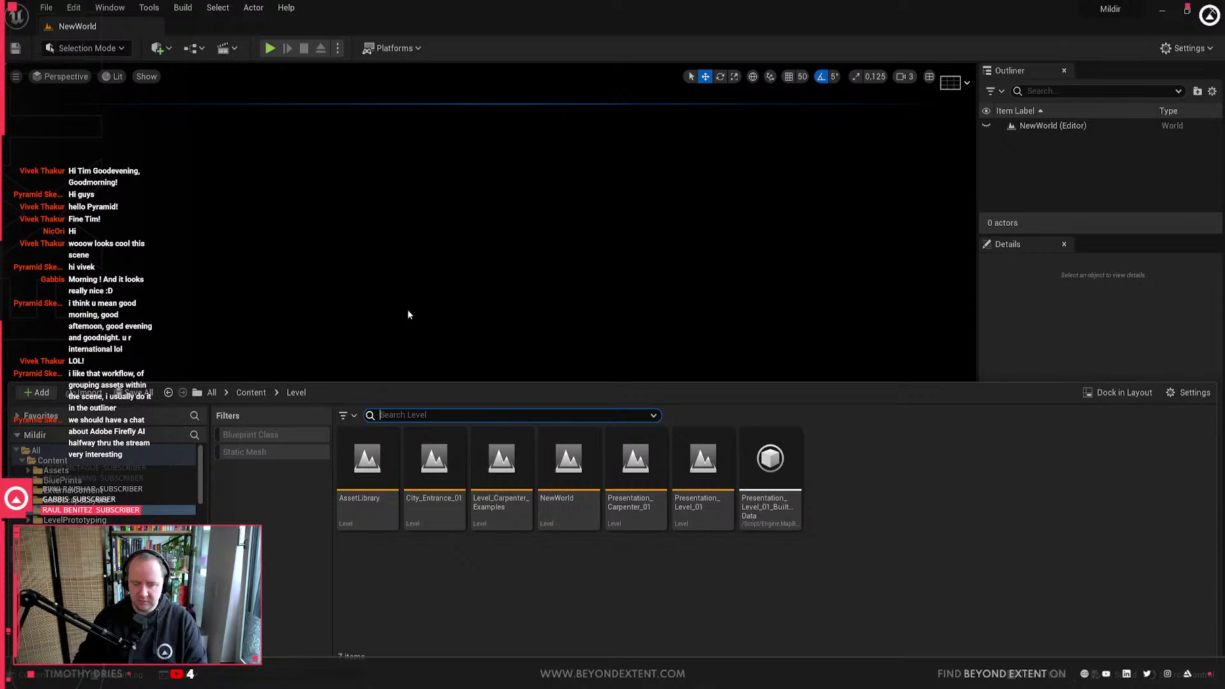
key(ctrl+space)
key(ctrl+space)
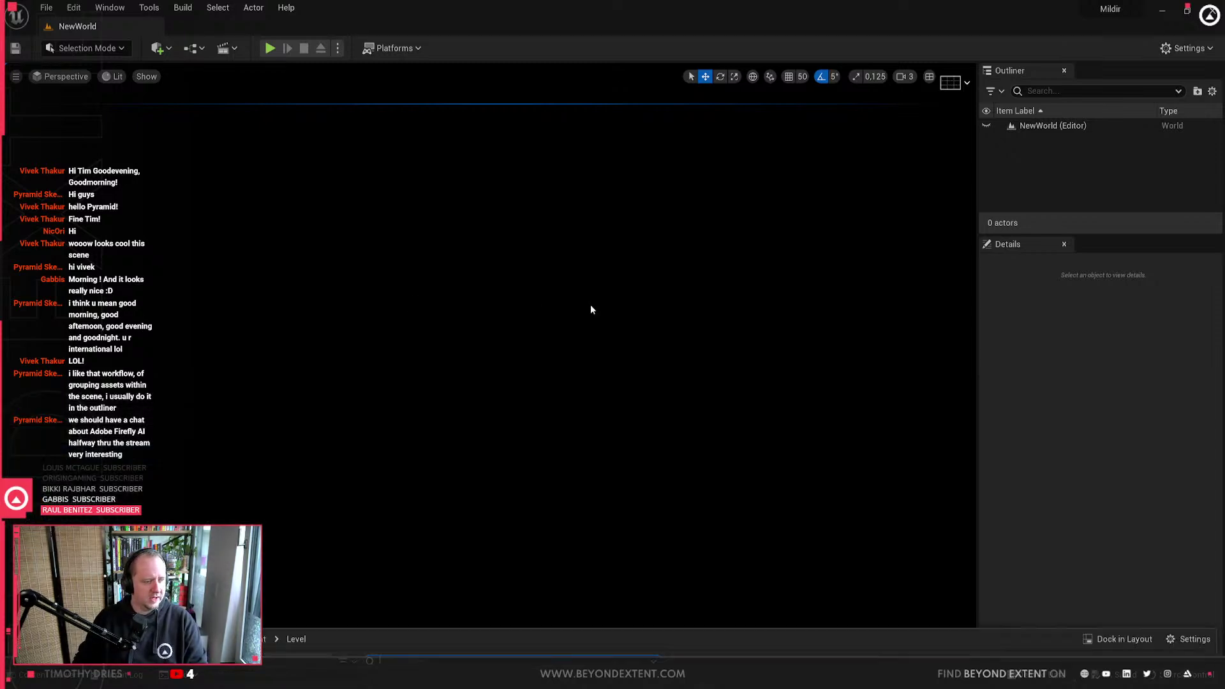
key(ctrl+space)
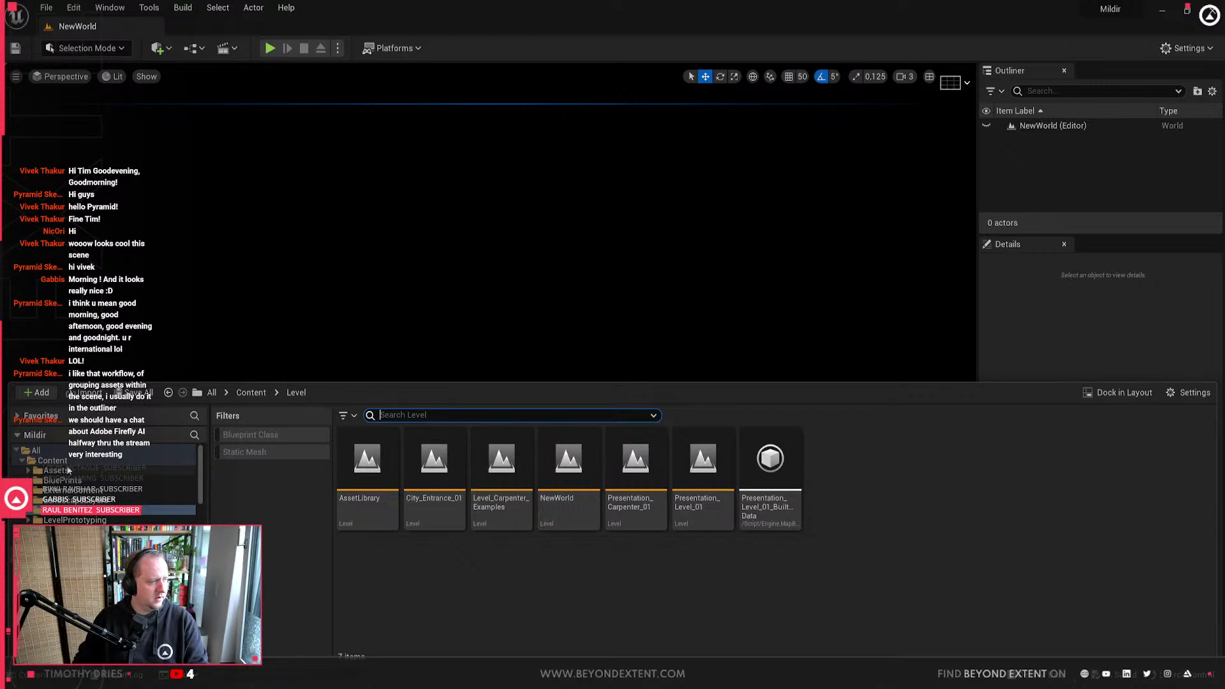
click(67, 470)
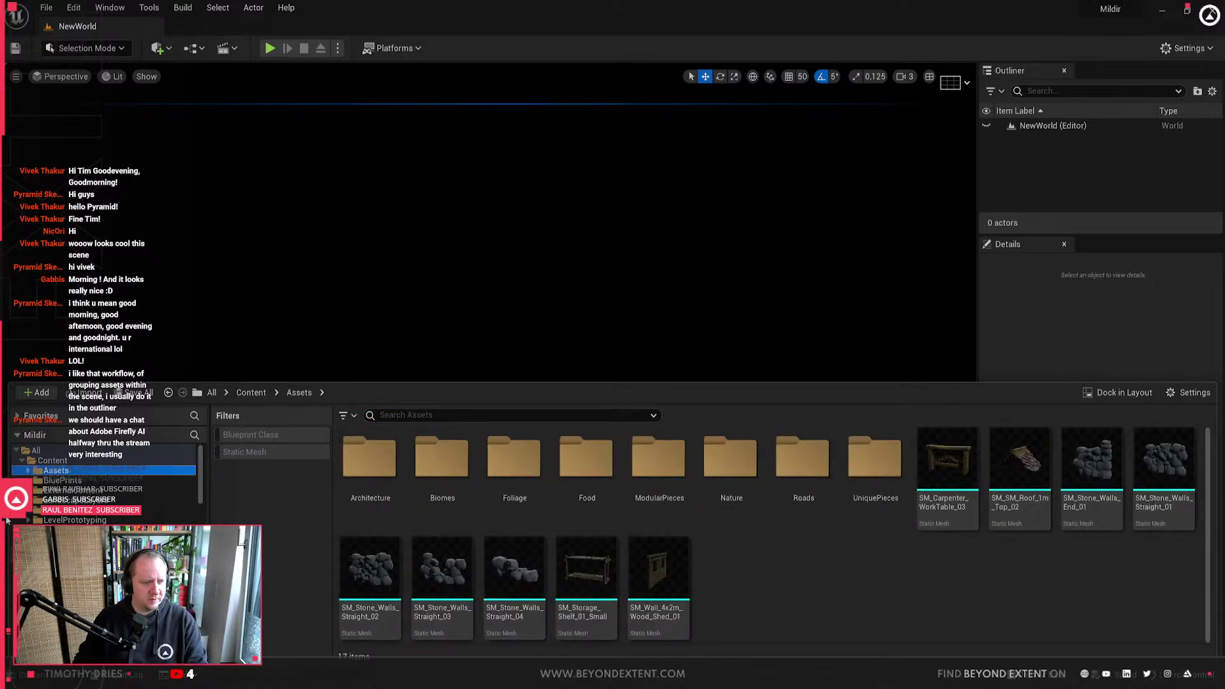
click(58, 510)
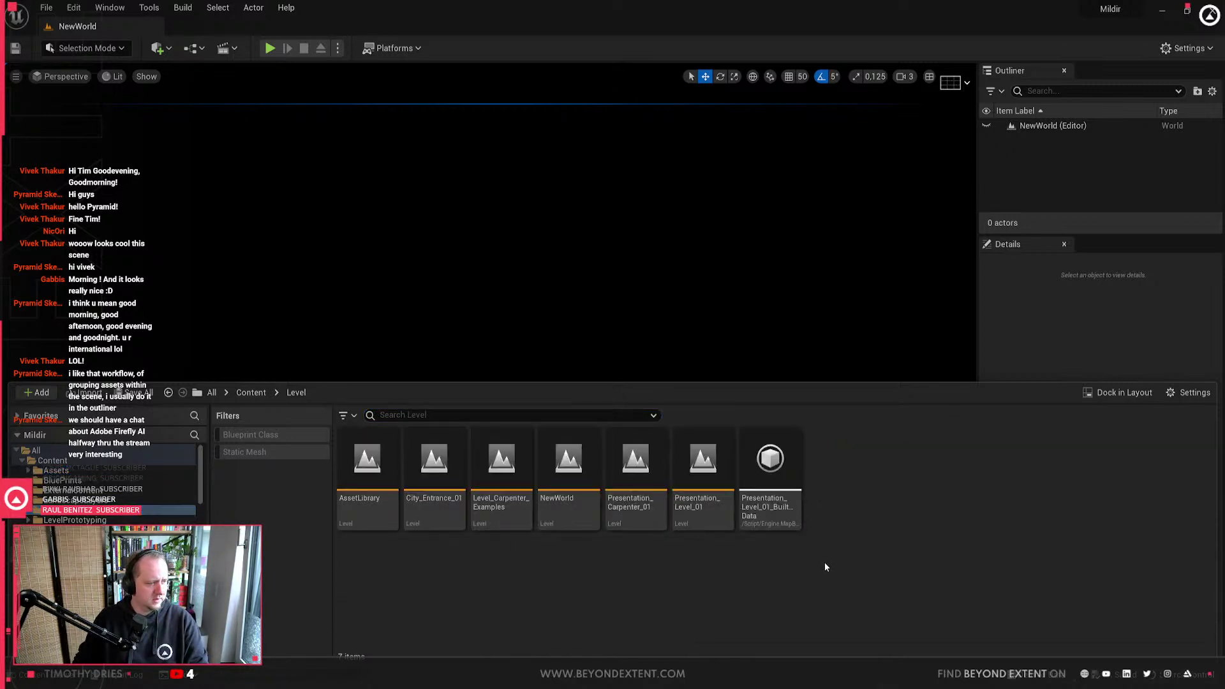
click(110, 49)
click(16, 77)
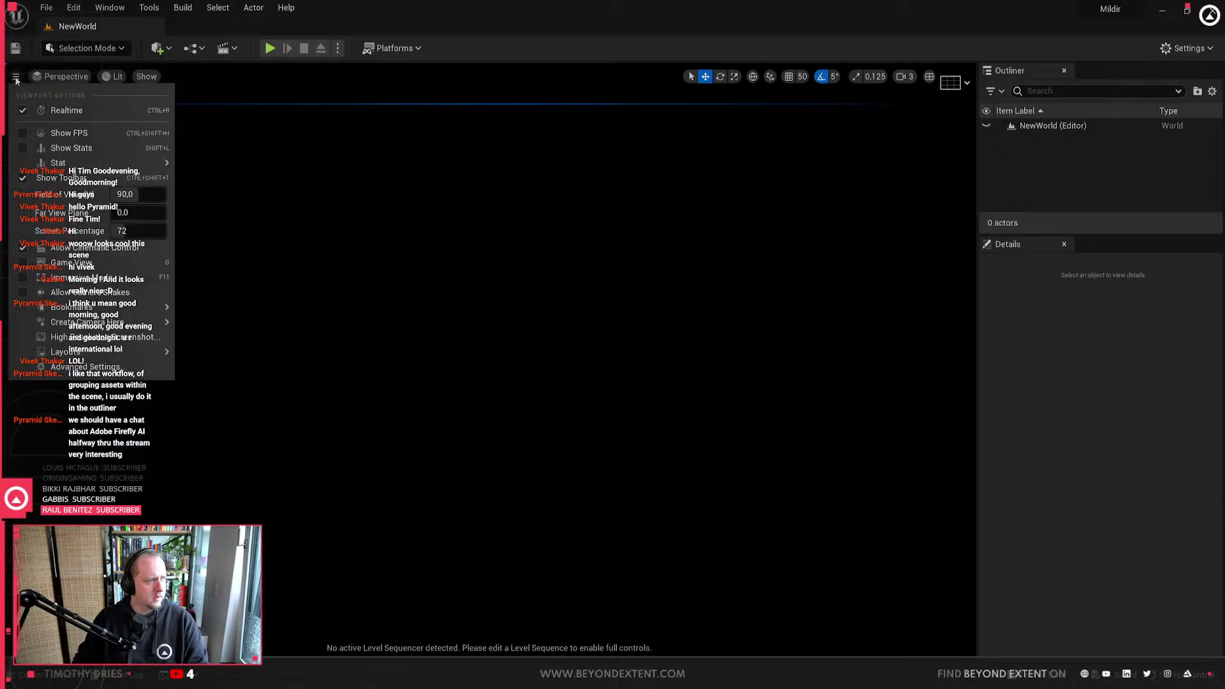
click(61, 75)
click(616, 387)
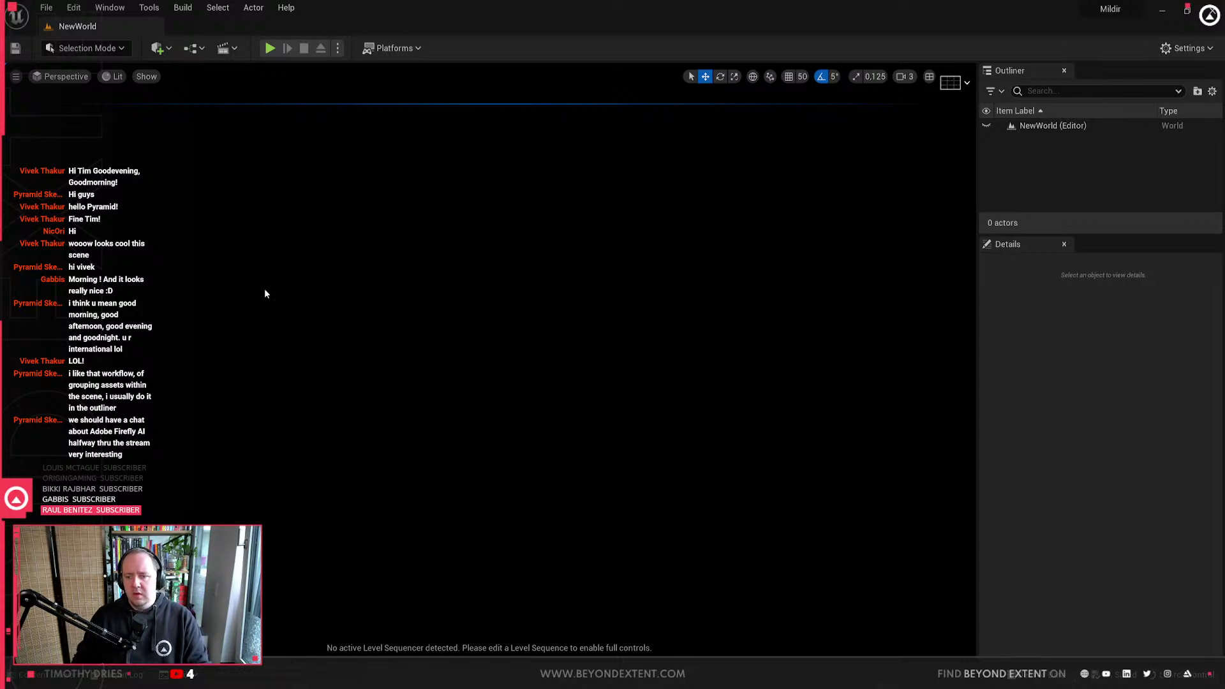
Step: Reopen the Level_Carpenter_Examples level and select its BP_LightPresets actor
key(ctrl+space)
double_click(482, 473)
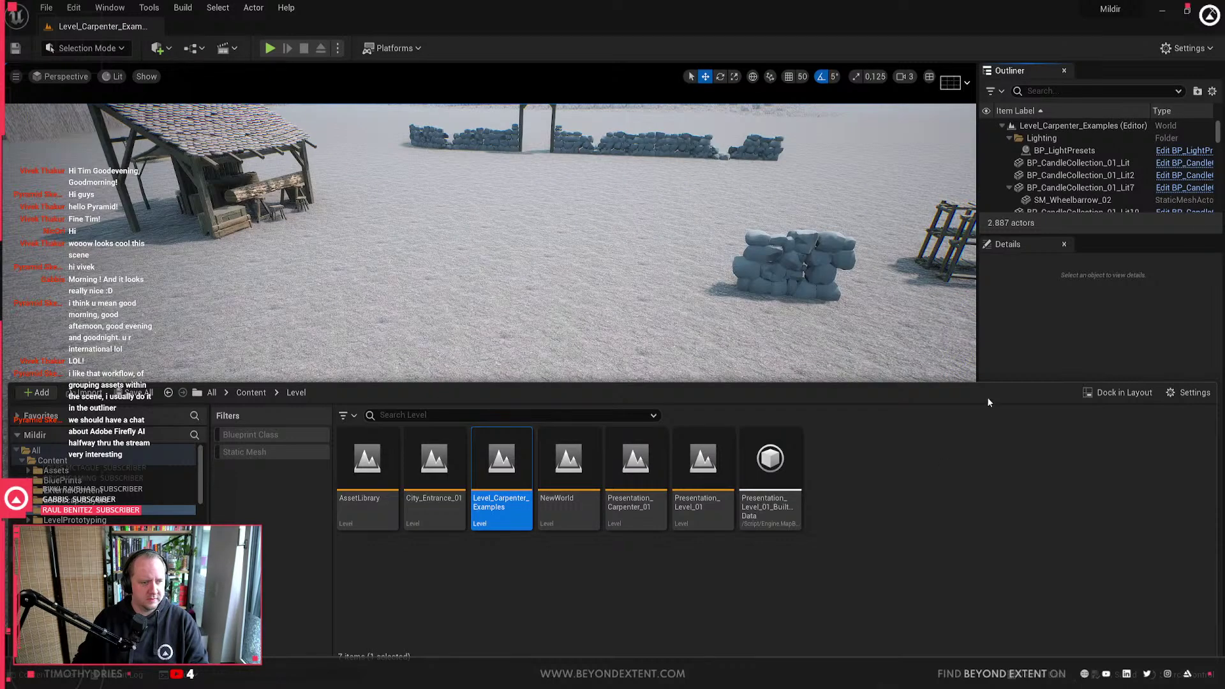
click(1053, 151)
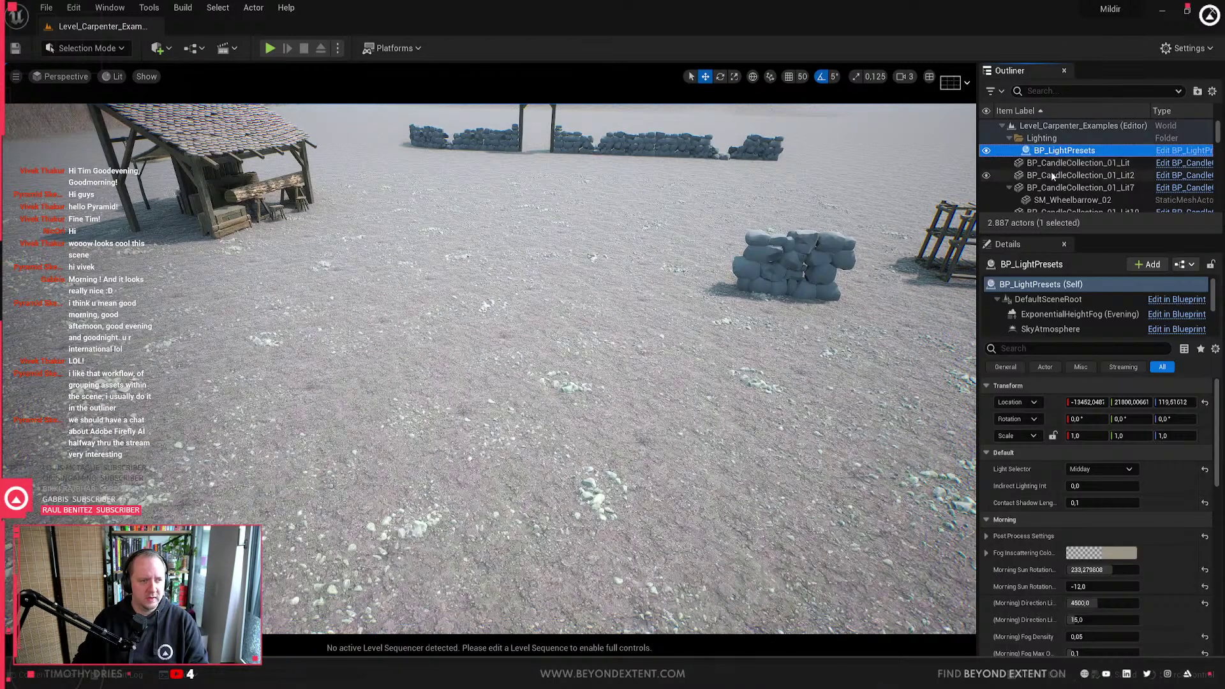
Step: Filter the level's actors by rvt and hide both Runtime Virtual Texture Volumes
click(1050, 91)
text(rvt)
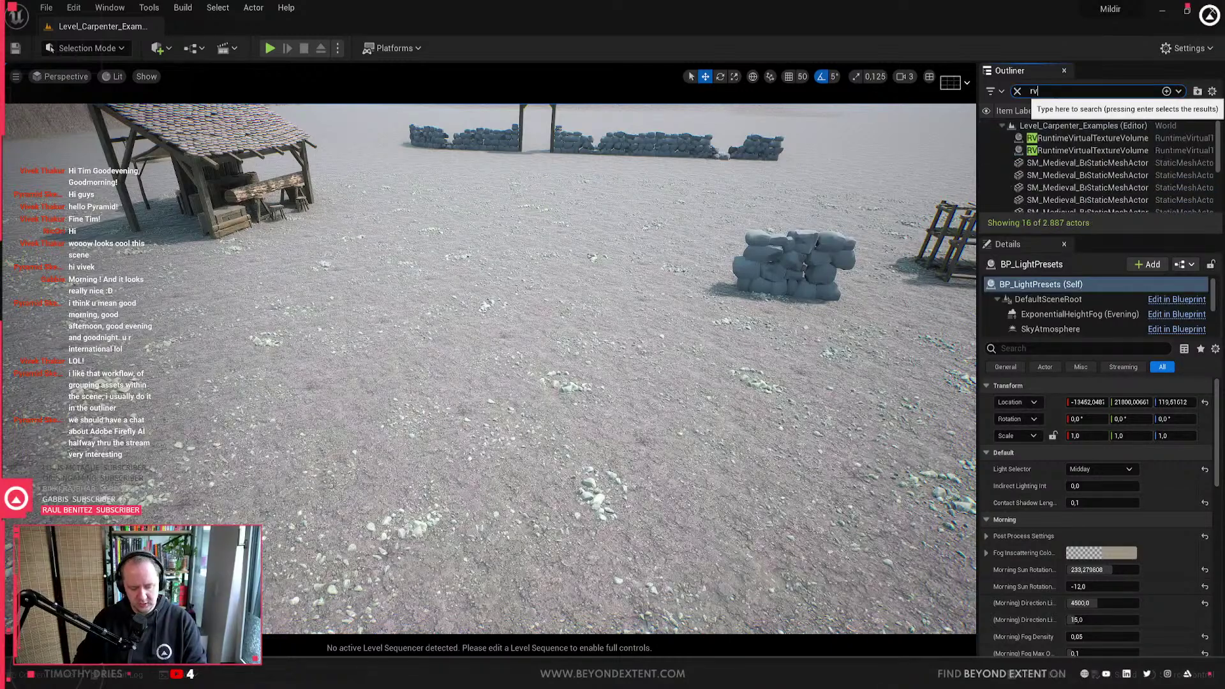
click(986, 137)
click(986, 150)
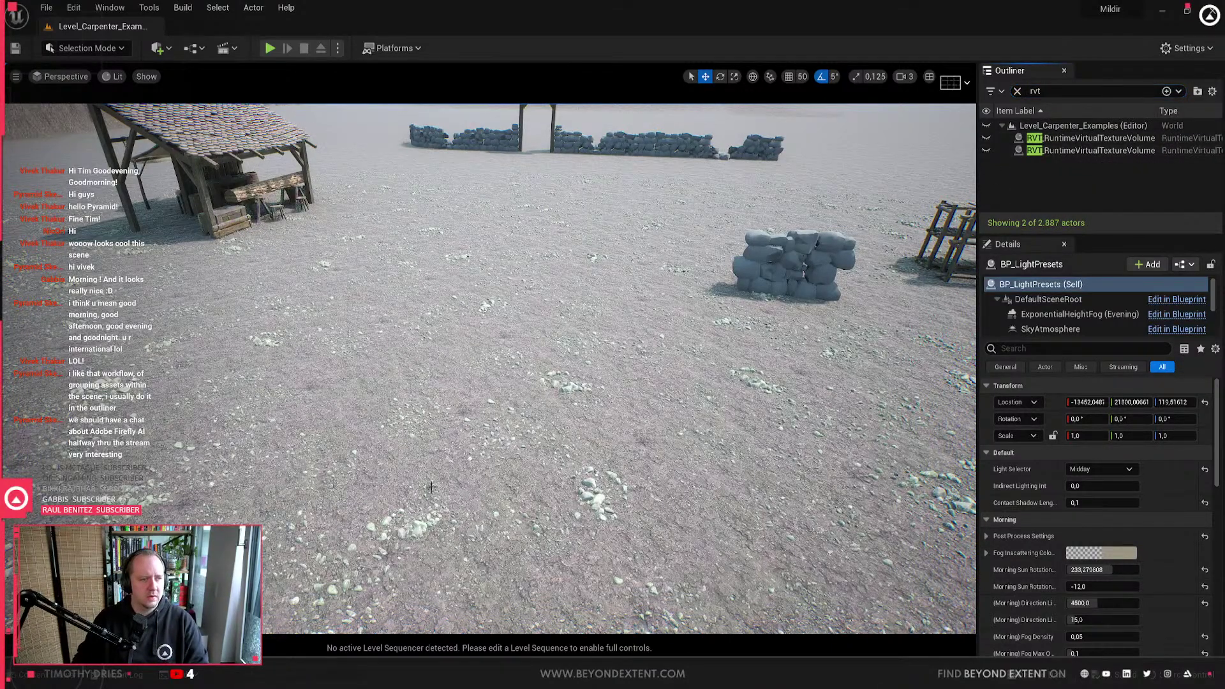
right_drag(603, 375, 606, 456)
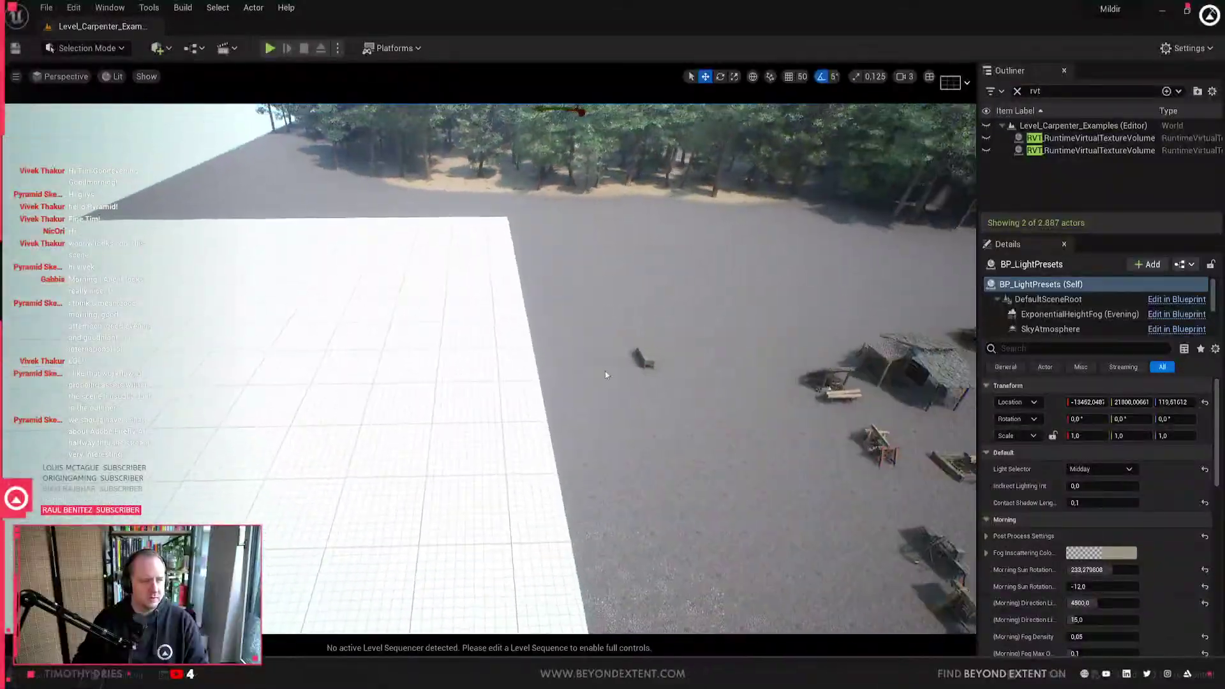
Step: Clear the actor filter and hide the Landscape2 landscape in the level
click(600, 377)
right_drag(600, 376, 644, 377)
click(1017, 91)
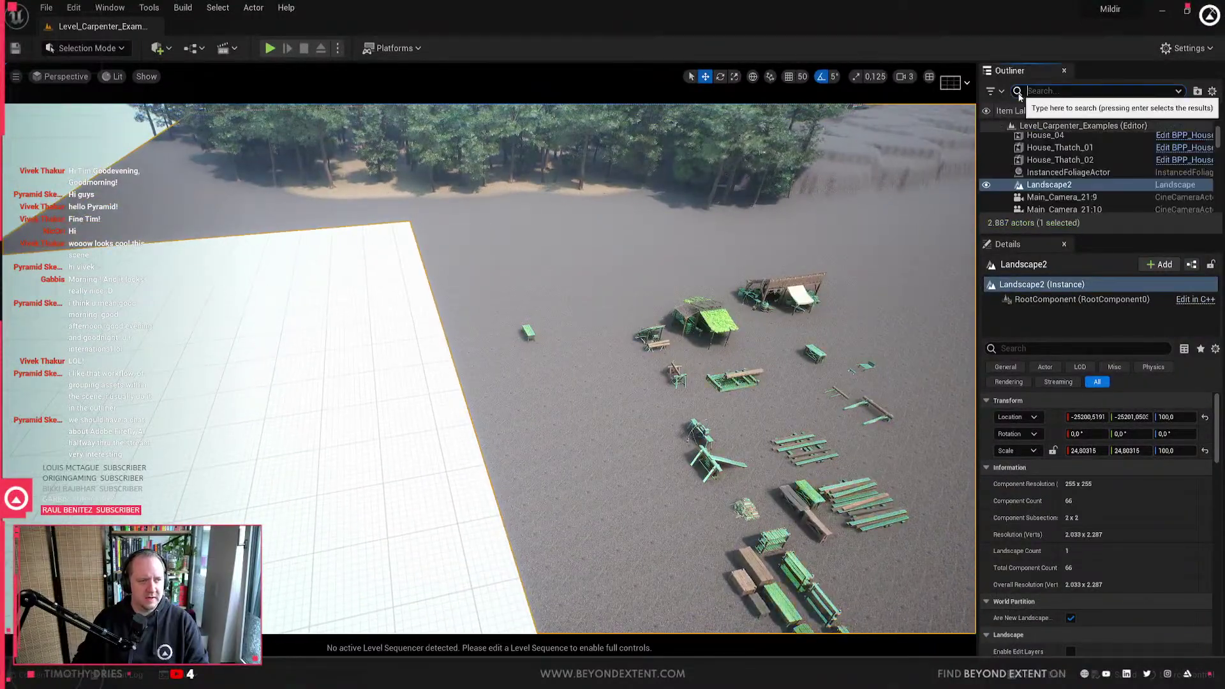
click(986, 185)
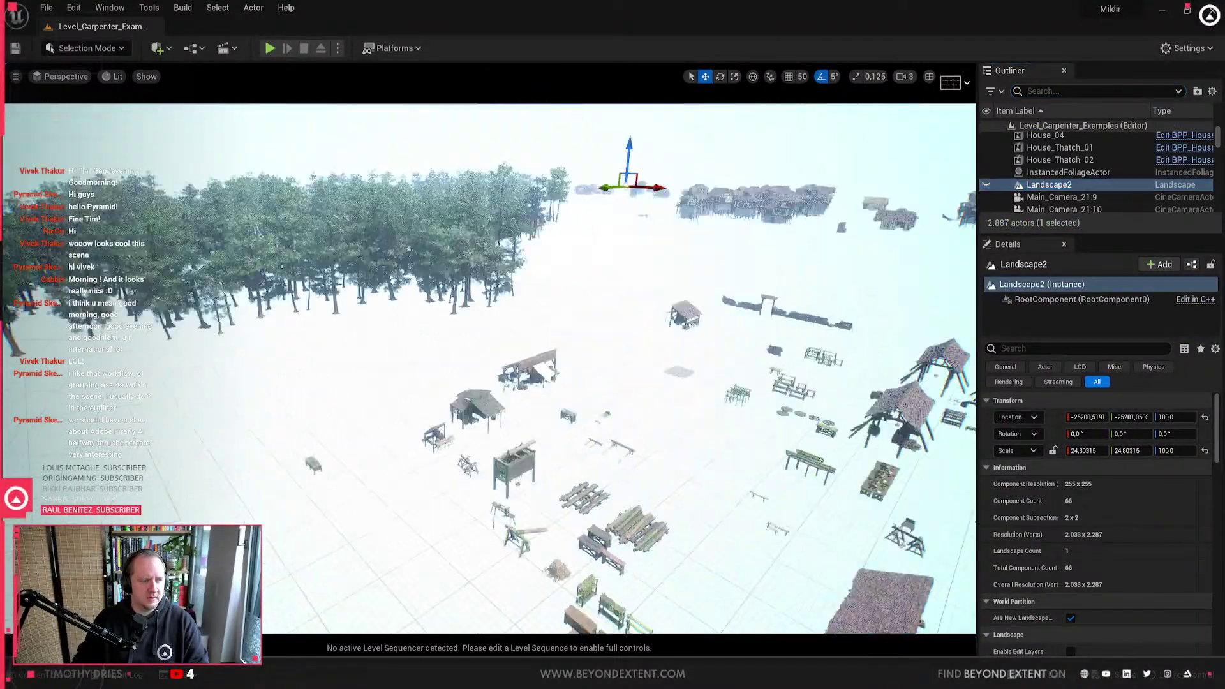
key(w)
right_drag(529, 365, 529, 456)
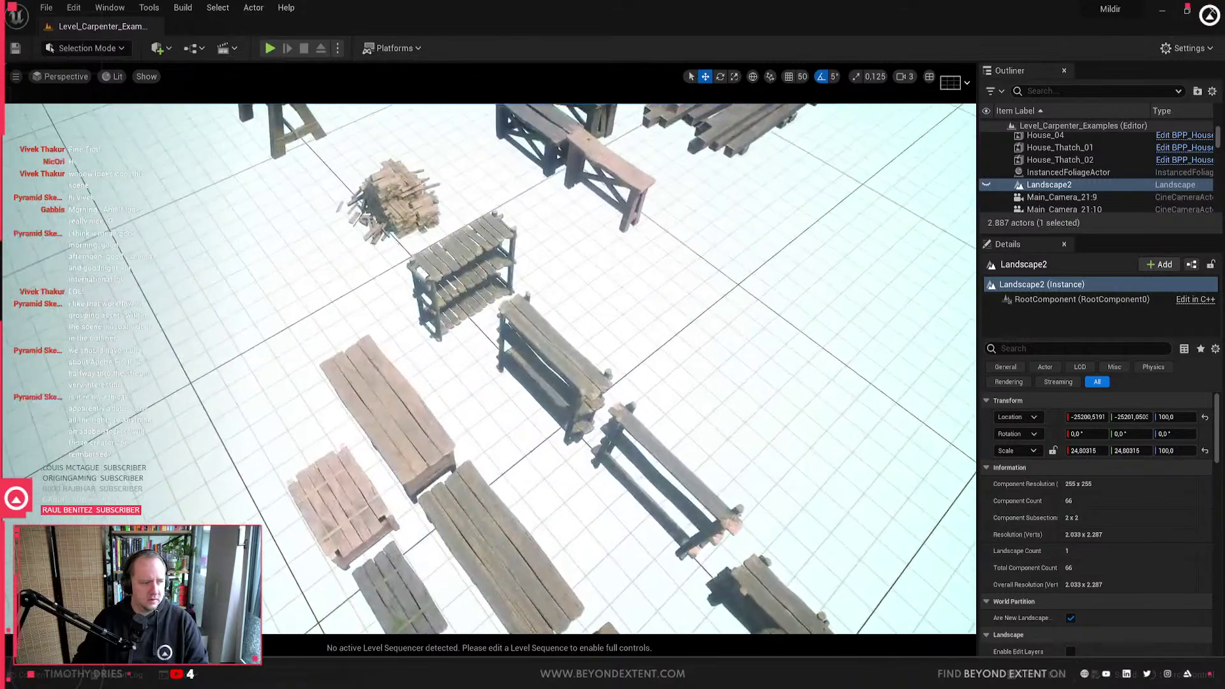
Step: Delete the InstancedFoliageActor that holds the level's painted foliage
click(529, 365)
key(s)
right_drag(529, 365, 529, 248)
mouse_move(529, 342)
right_down()
mouse_move(536, 311)
mouse_move(527, 352)
mouse_move(580, 335)
mouse_move(491, 322)
mouse_move(533, 339)
right_up()
click(536, 311)
key(Delete)
key(s)
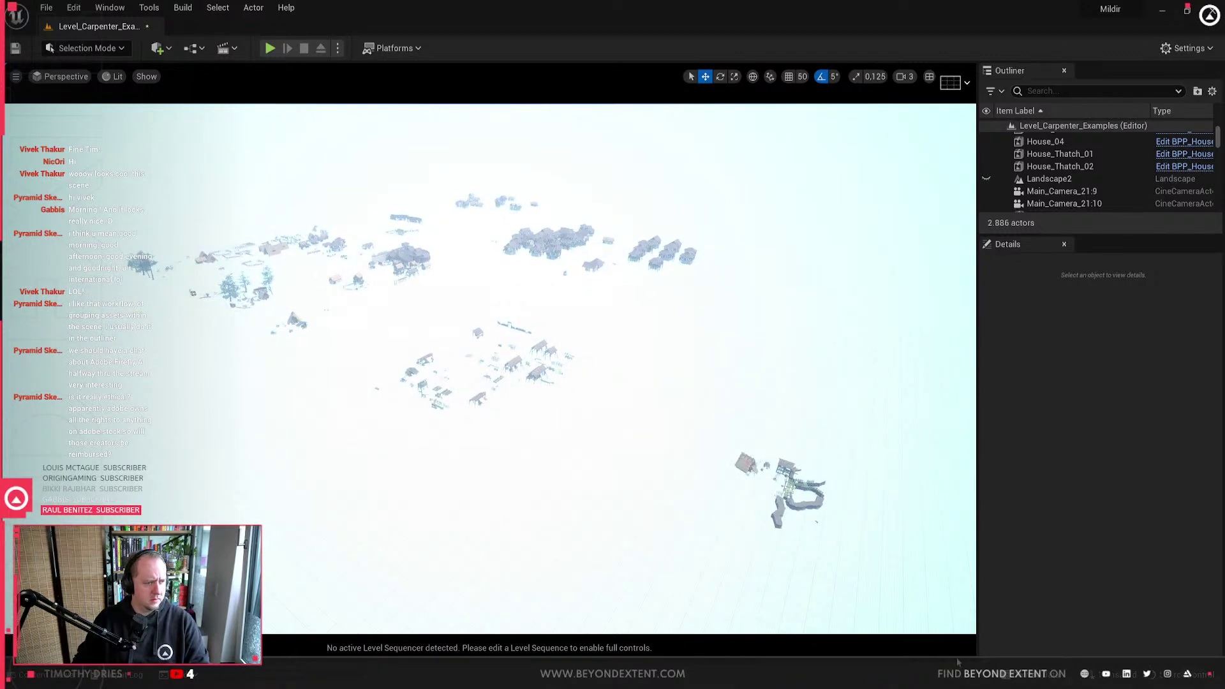
Step: Delete all visible actors except the VirtualHeightfieldMesh1, accepting the broken references for all of them
key(ctrl+a)
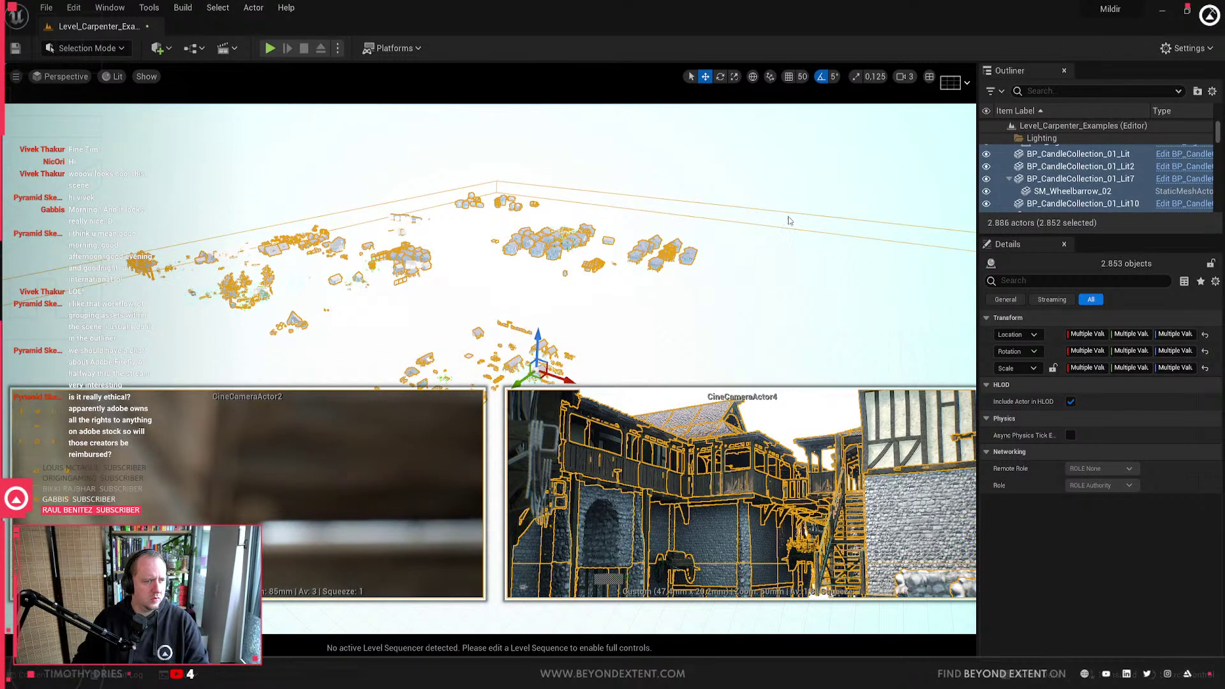
ctrl+click(800, 231)
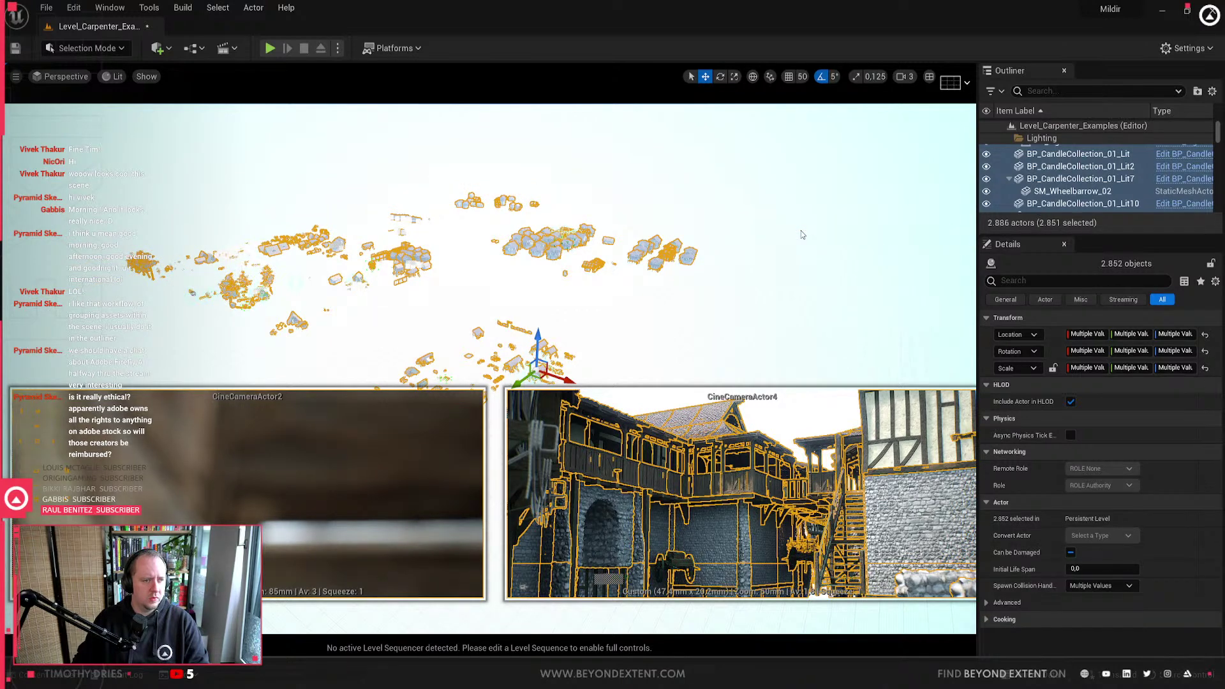
right_drag(771, 257, 734, 283)
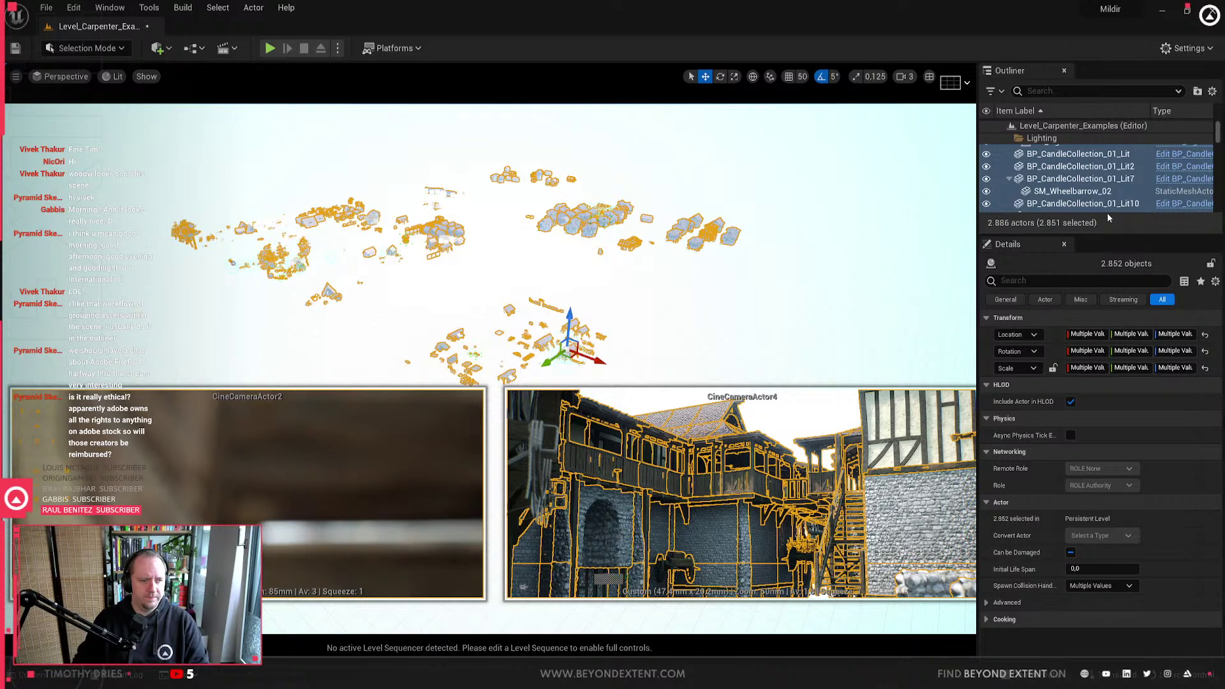
drag(1107, 235, 1107, 307)
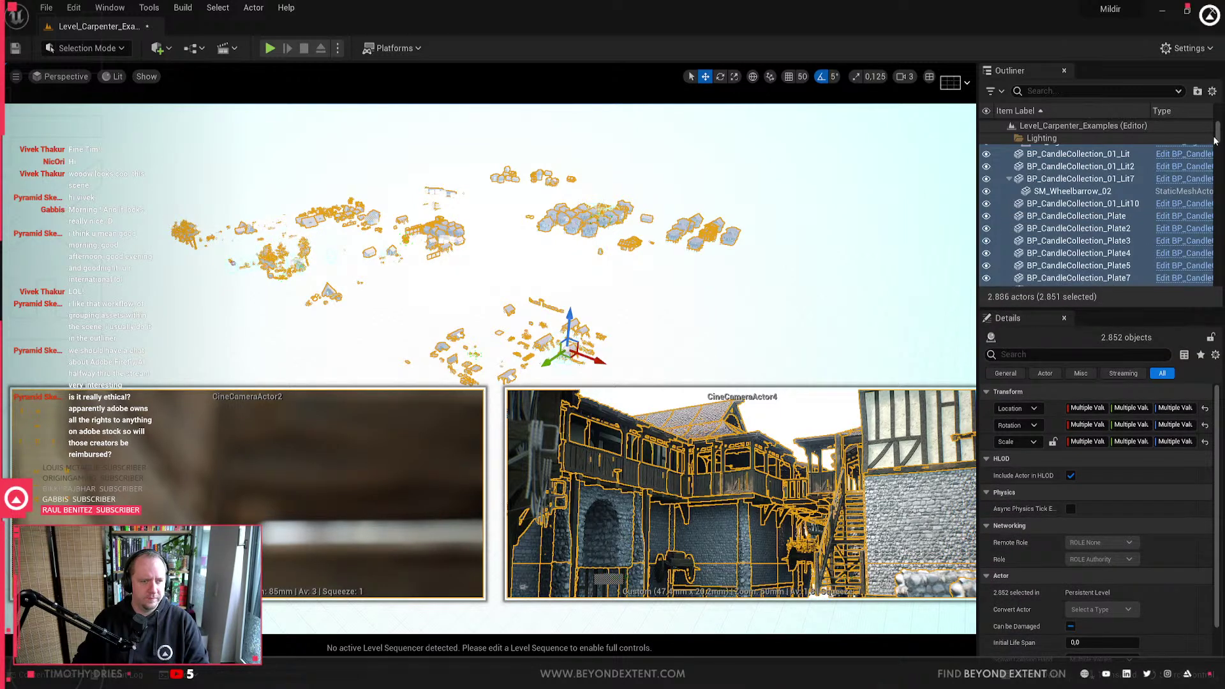
drag(1218, 131, 1195, 285)
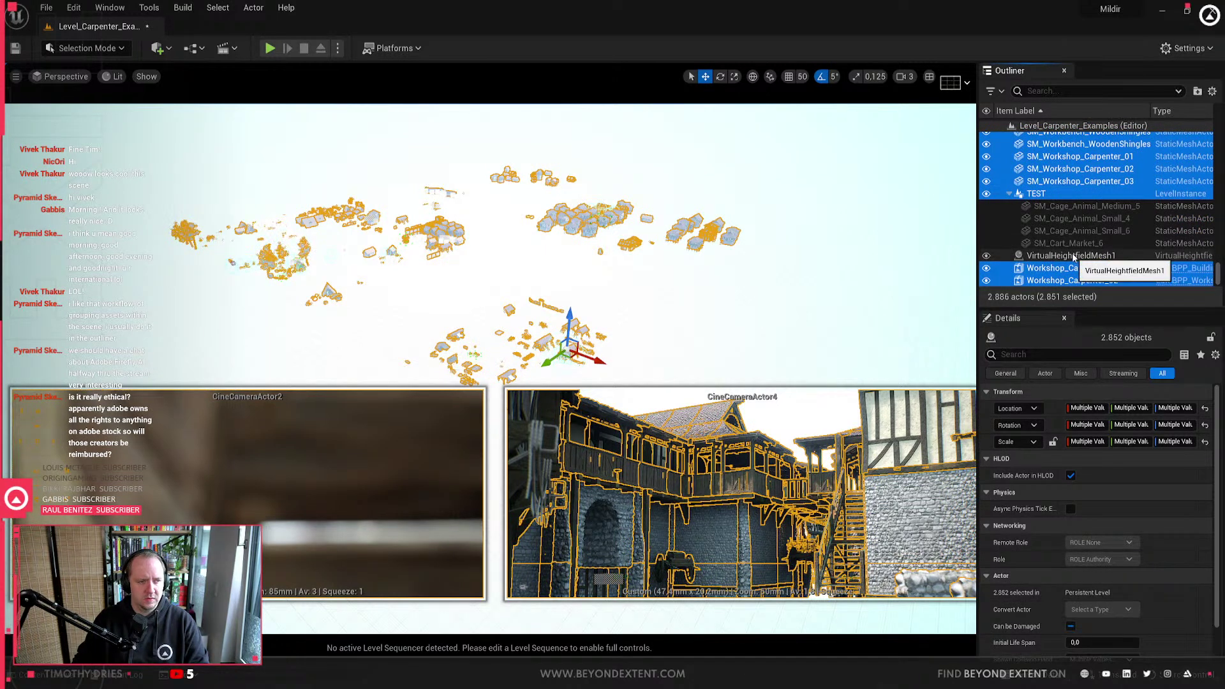
middle_drag(620, 397, 592, 399)
key(Delete)
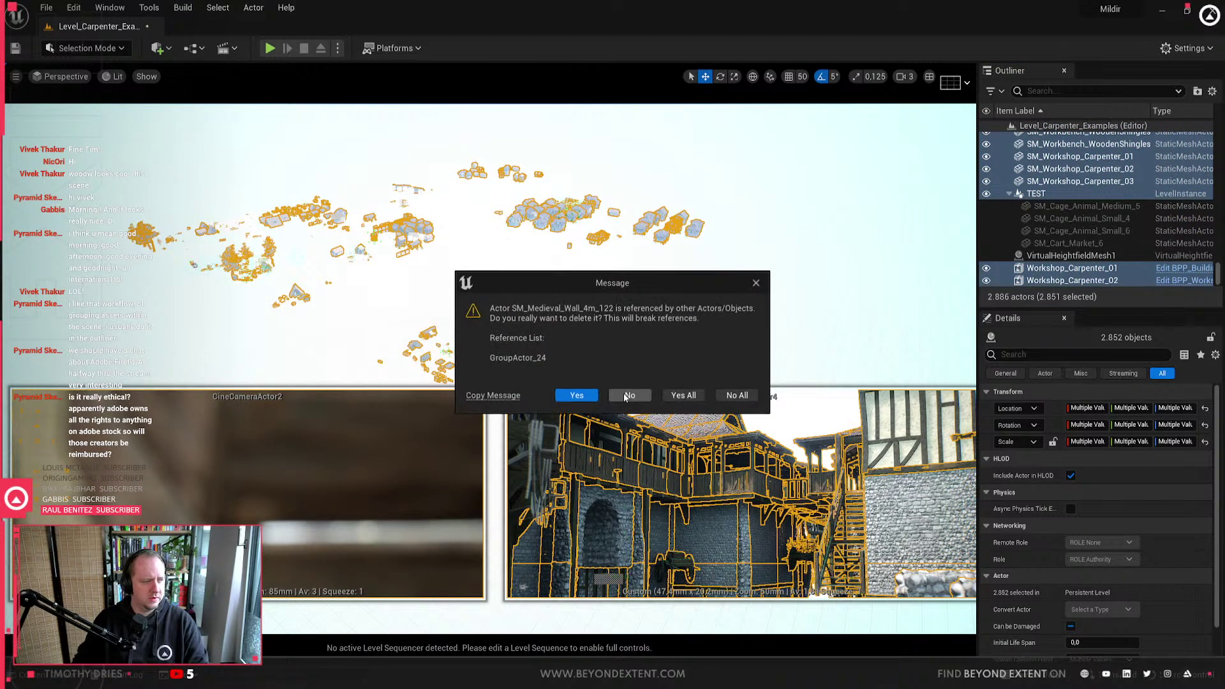
click(688, 396)
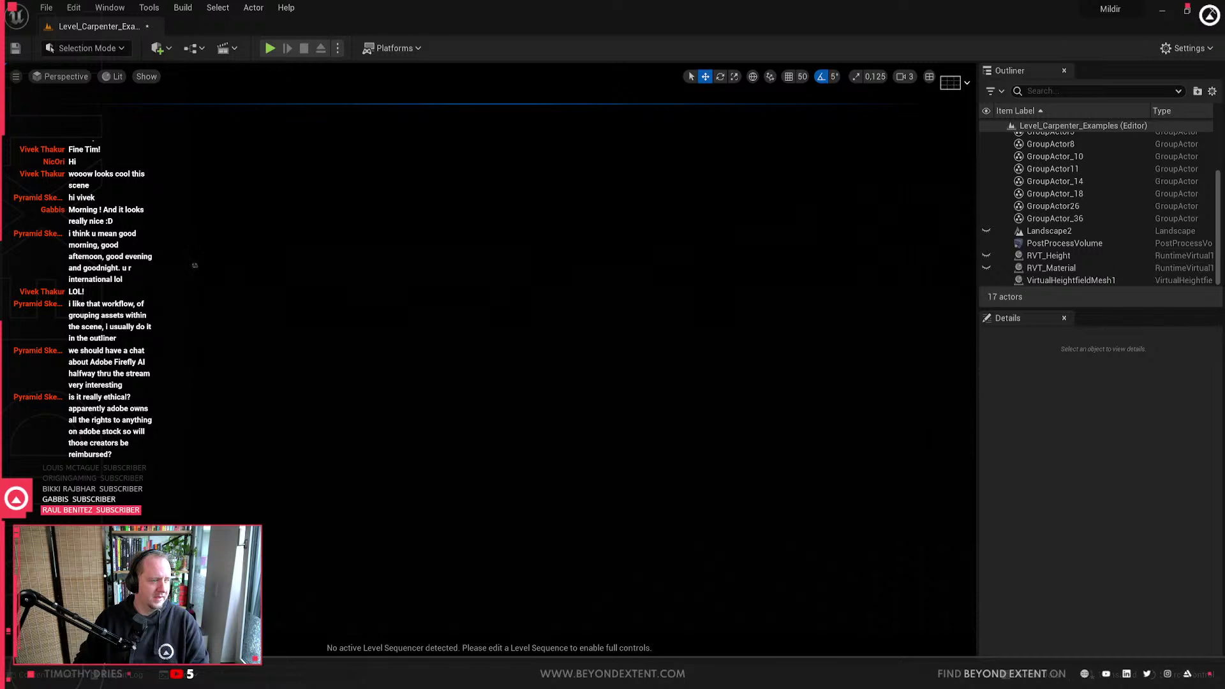
Step: Select the PostProcessVolume in the emptied level and inspect the space around it
click(195, 265)
right_drag(194, 265, 141, 278)
key(w)
key(a)
right_drag(446, 412, 467, 412)
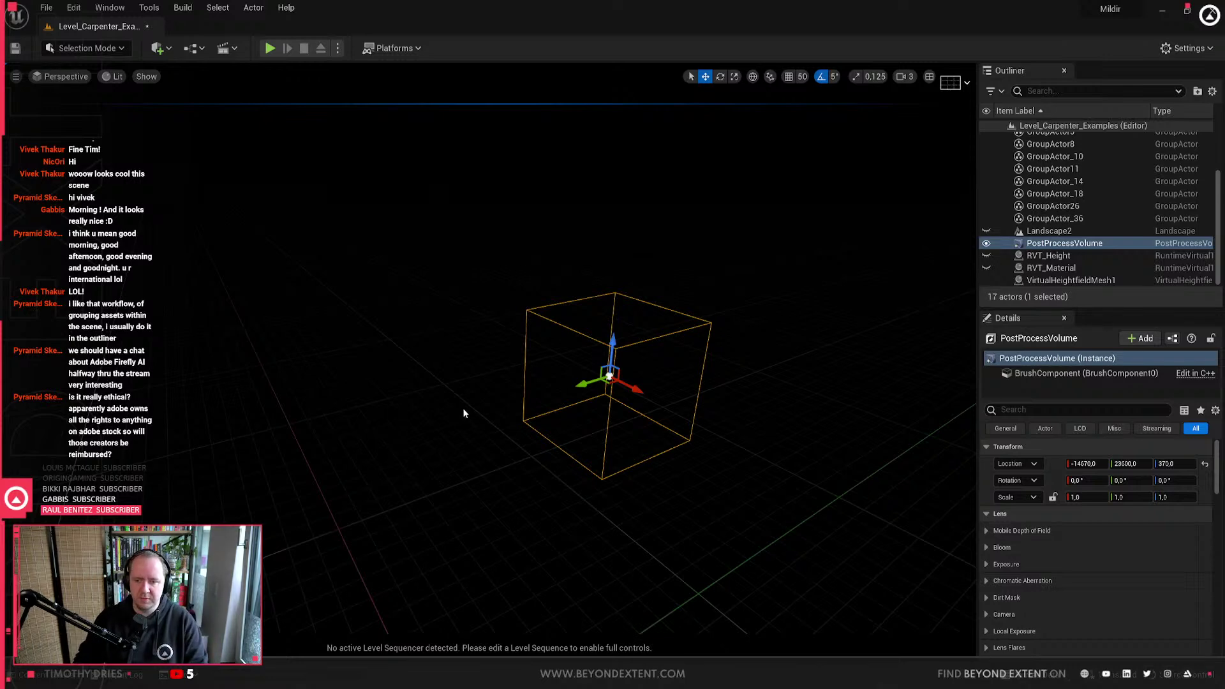
scroll(712, 516, down, 5)
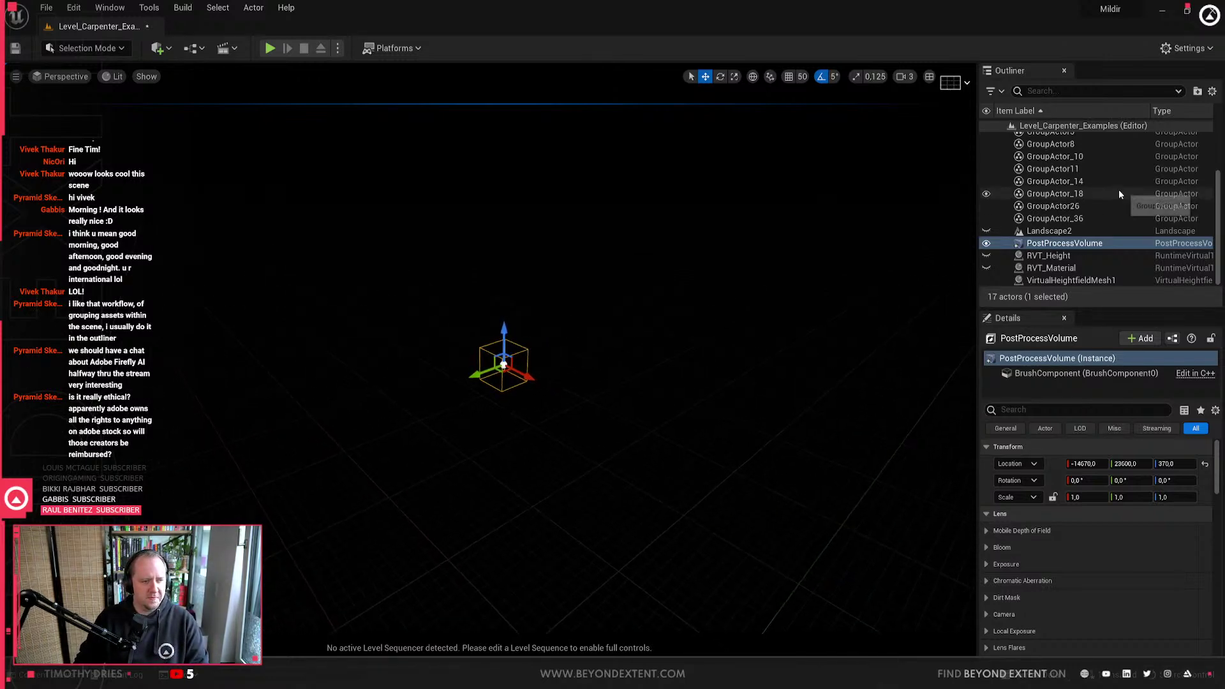
Step: Make Landscape2, RVT_Height and RVT_Material visible again, with Landscape2 selected
click(985, 230)
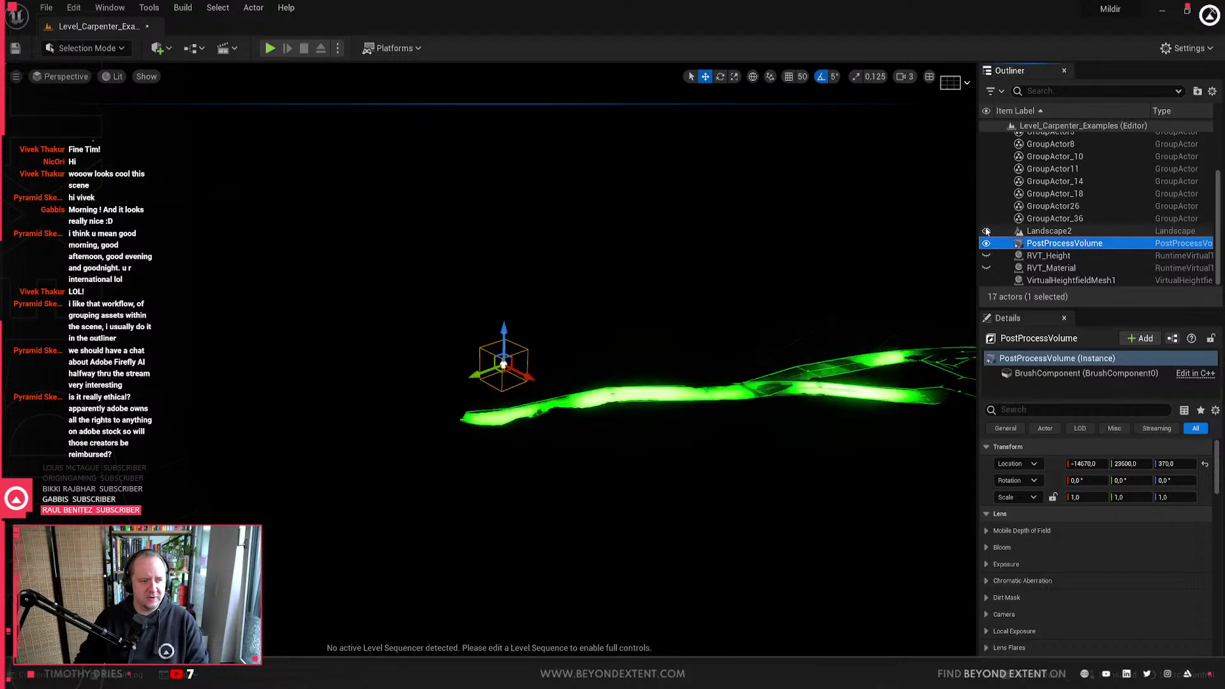
click(986, 230)
click(986, 230)
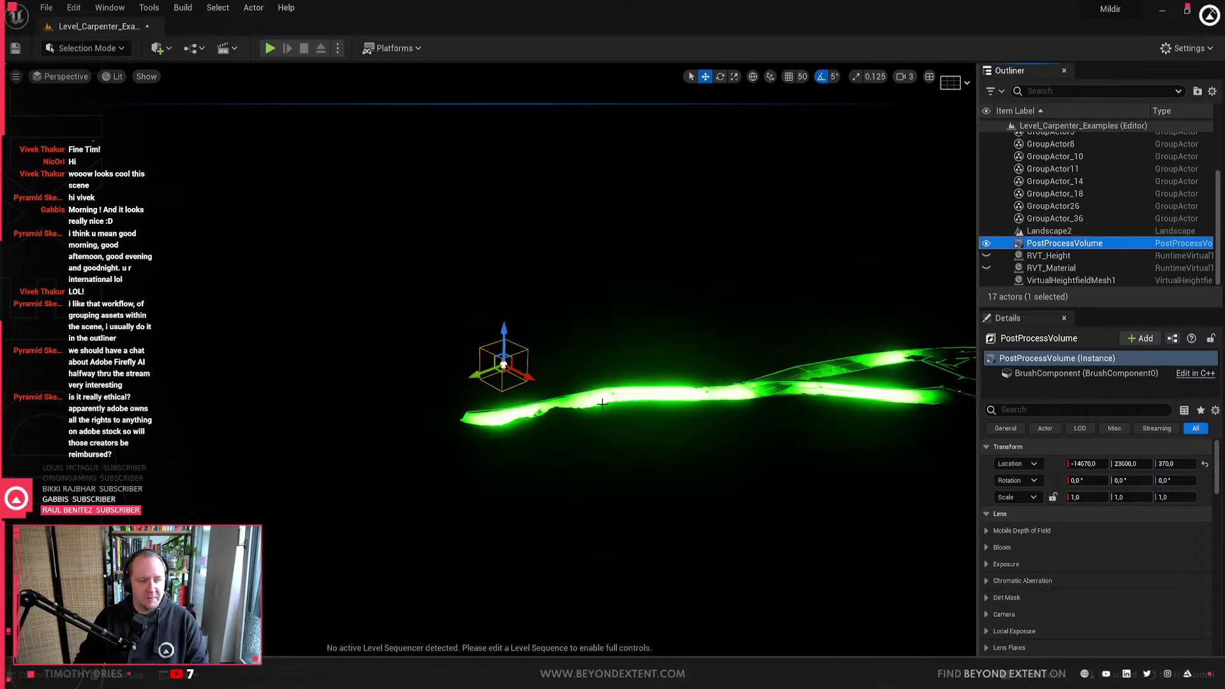
click(1046, 230)
scroll(552, 407, up, 4)
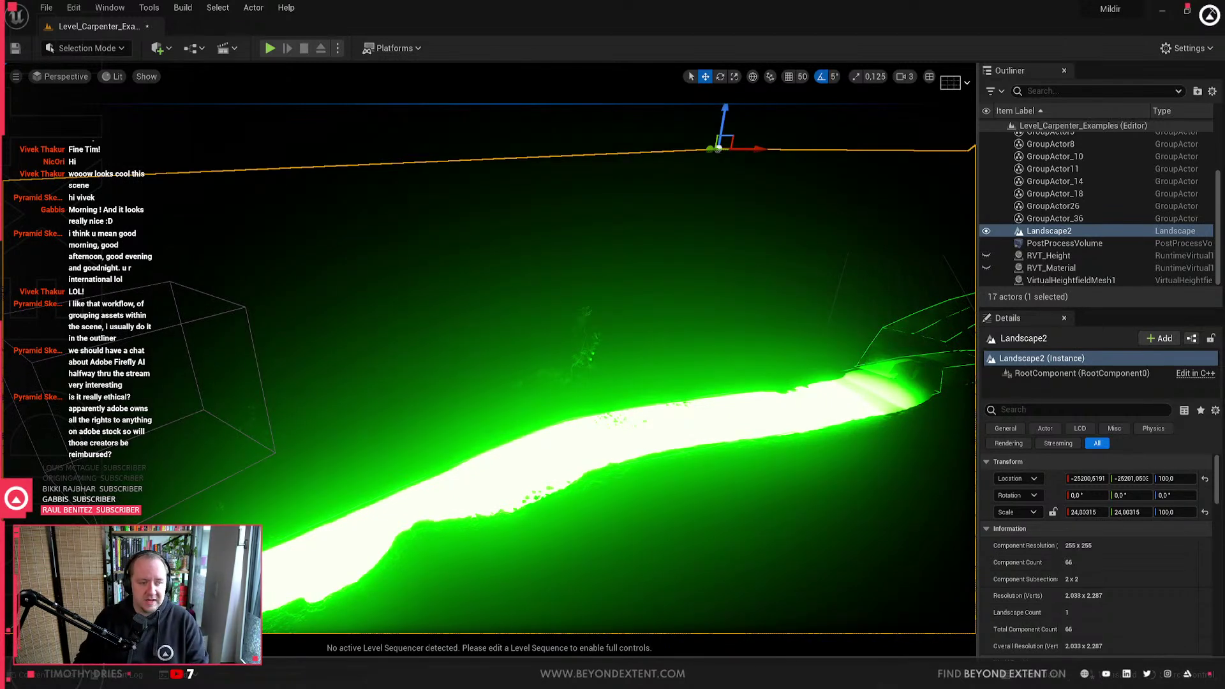
click(986, 255)
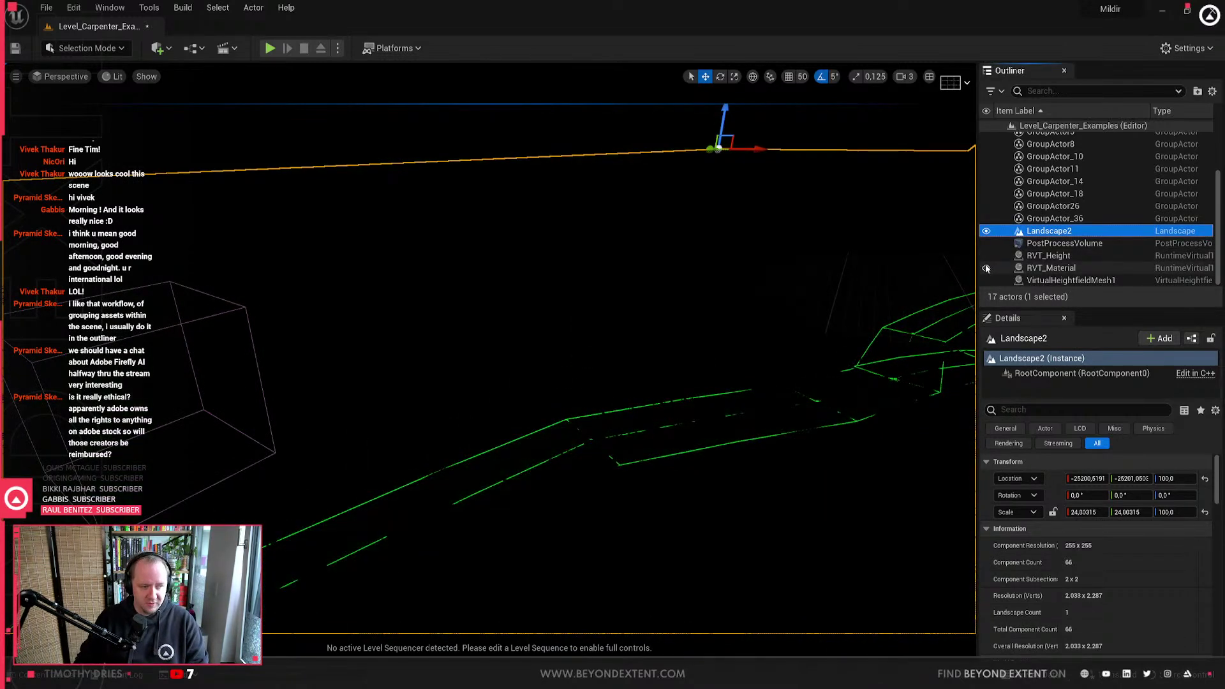
click(986, 268)
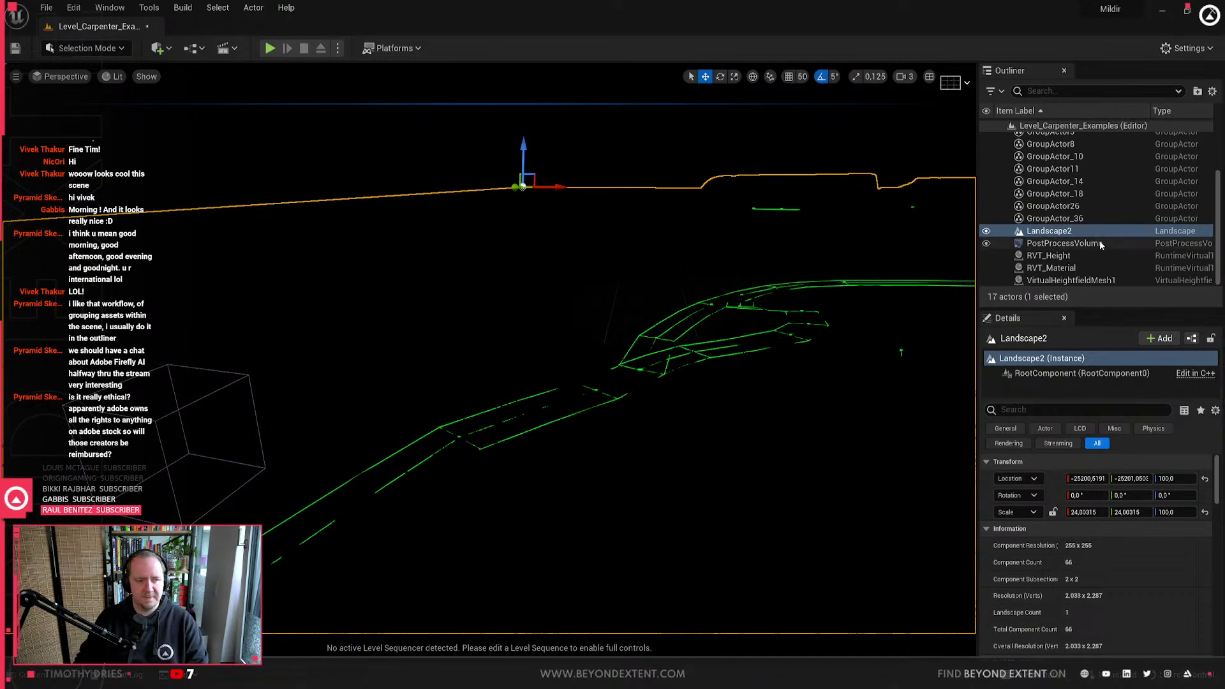
Step: Clear the actor selection and select the Lighting folder of the level
scroll(1100, 245, up, 3)
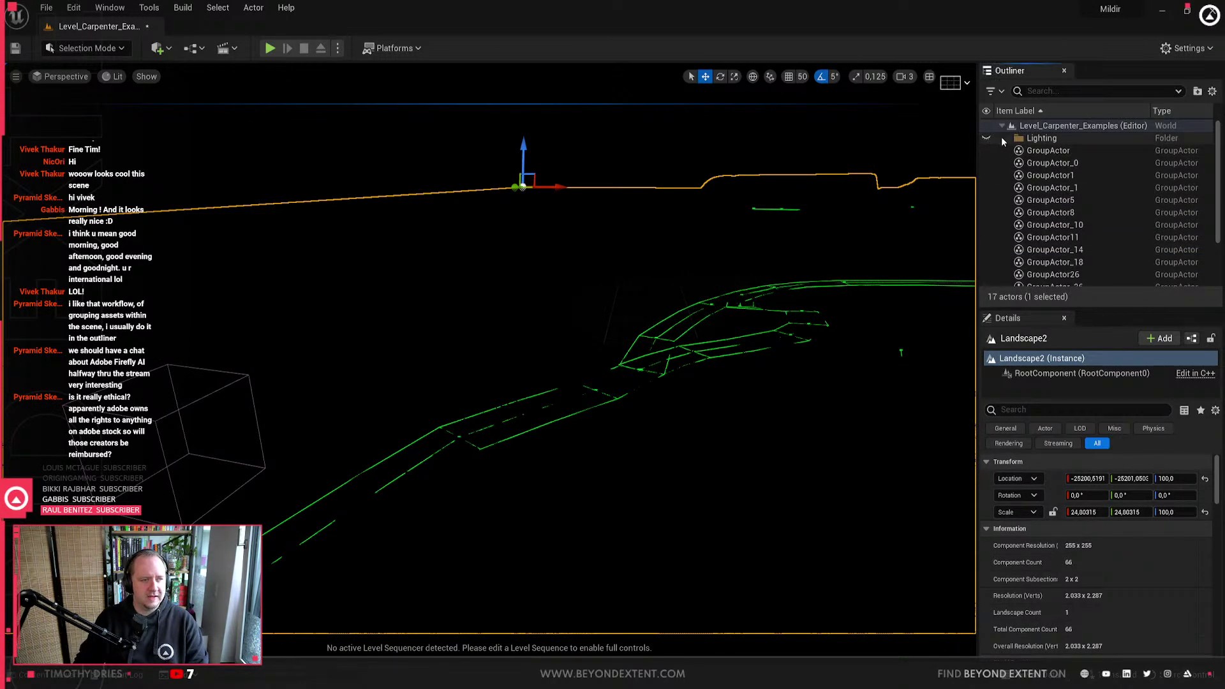
scroll(1084, 166, down, 3)
key(Escape)
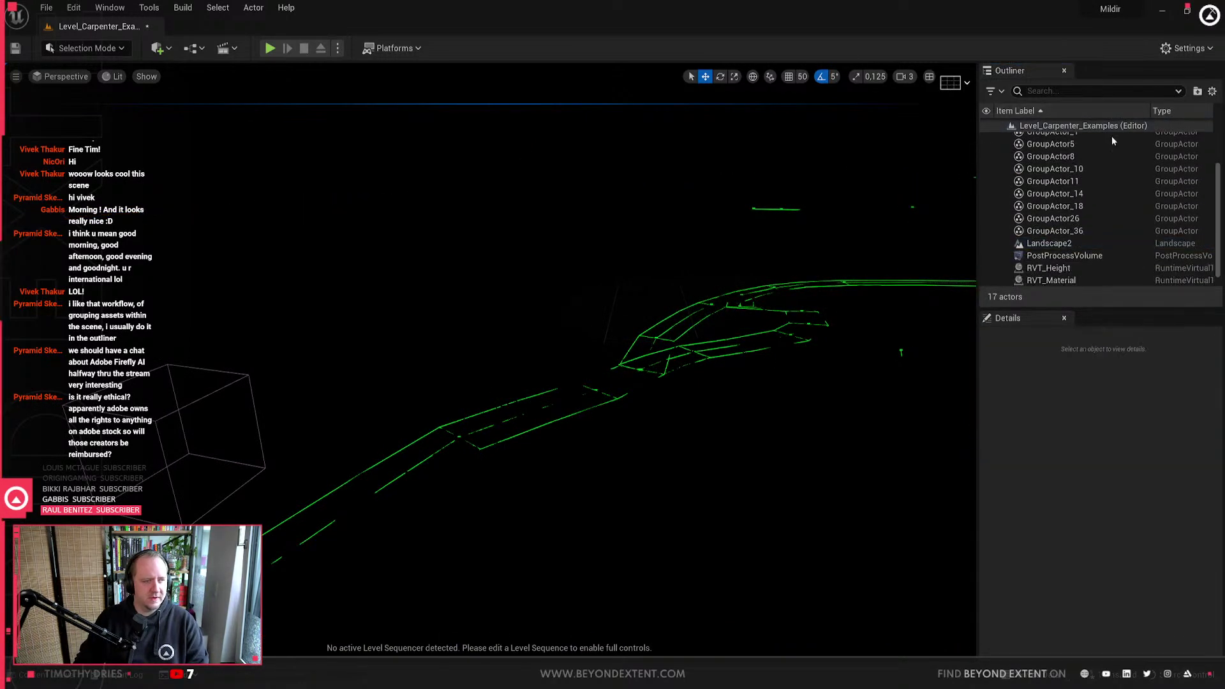
scroll(1158, 177, up, 3)
click(999, 139)
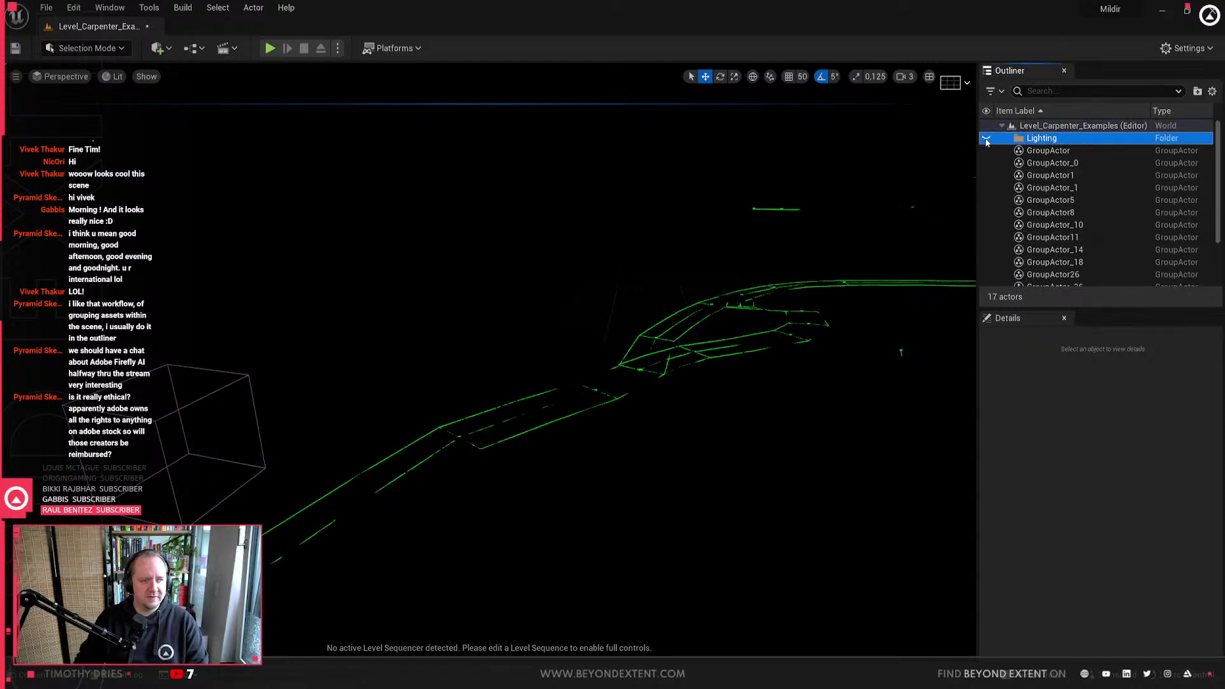
Step: Browse the assets in Content/BluePrints and open its LightSetup folder
key(ctrl+space)
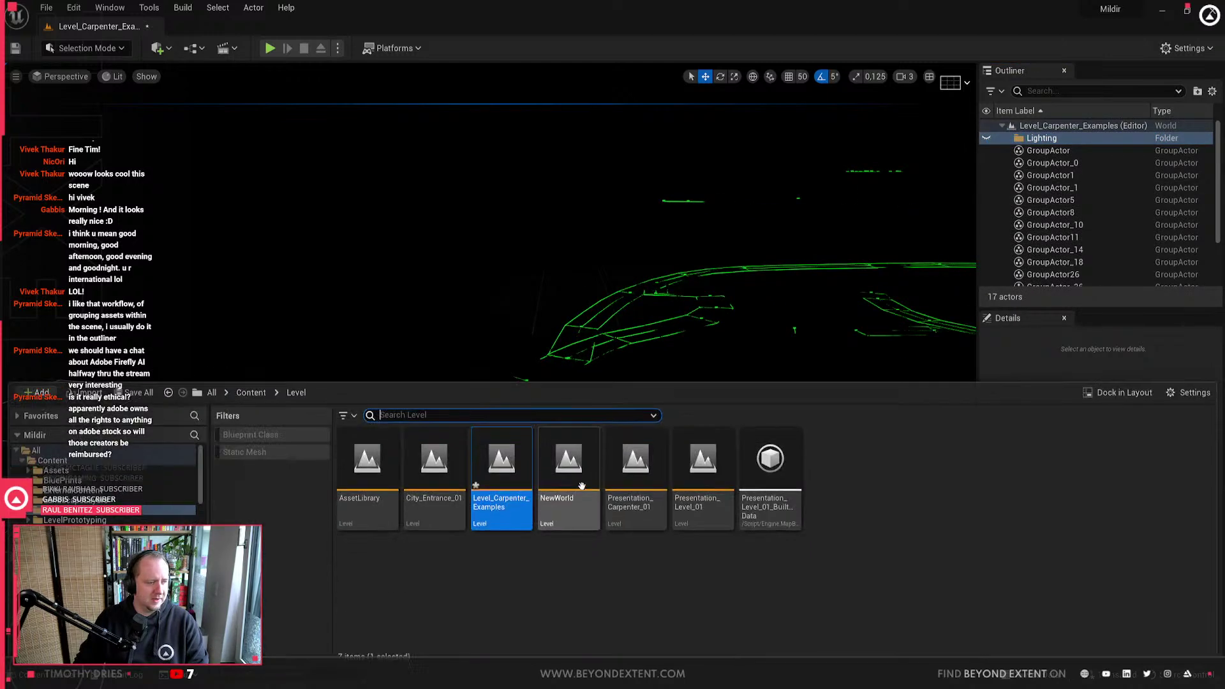
click(100, 481)
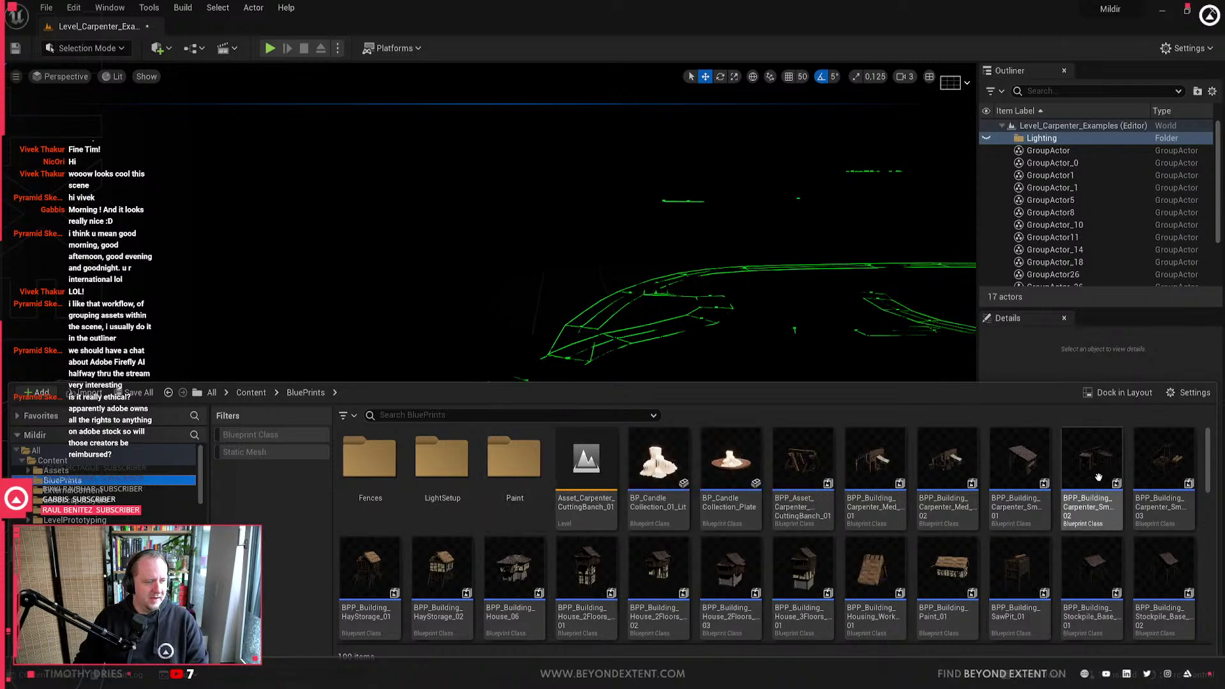
scroll(1098, 478, down, 5)
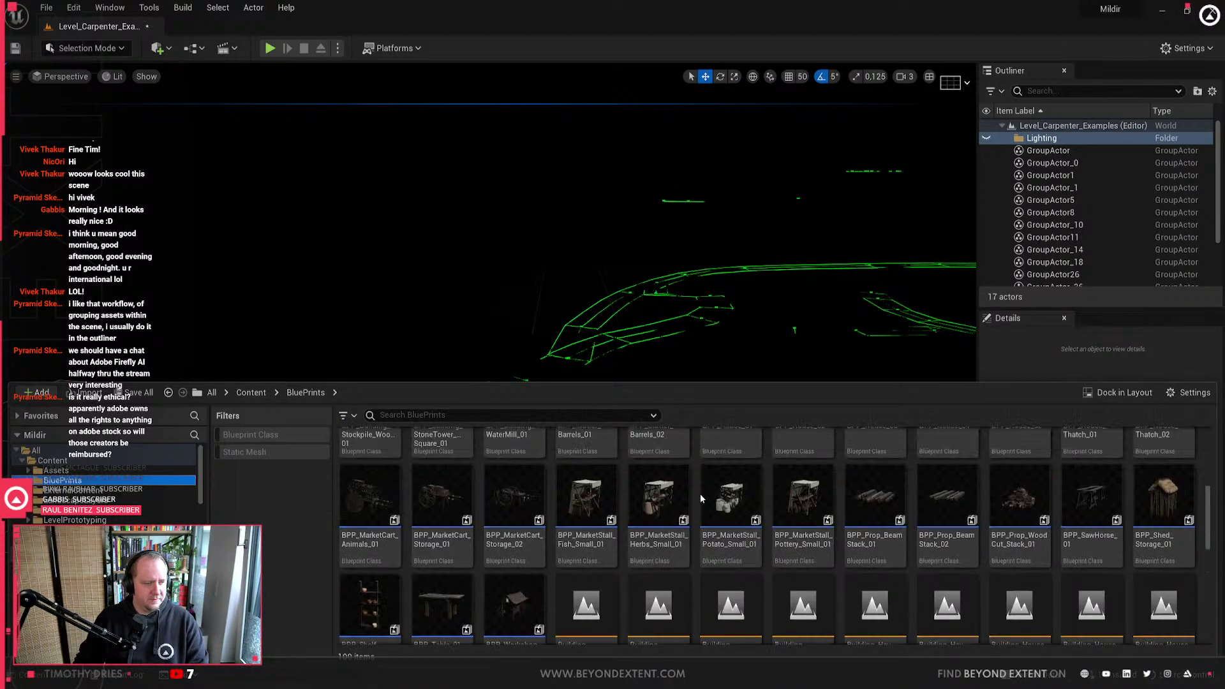
scroll(701, 498, up, 5)
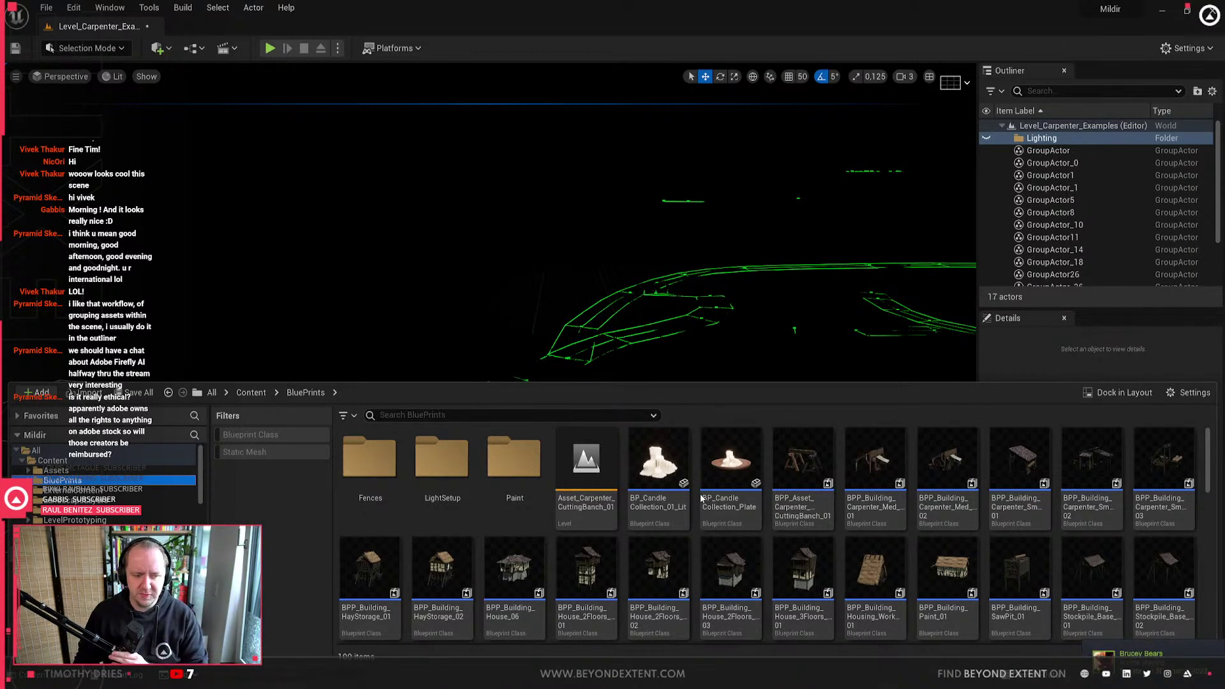
mouse_move(828, 469)
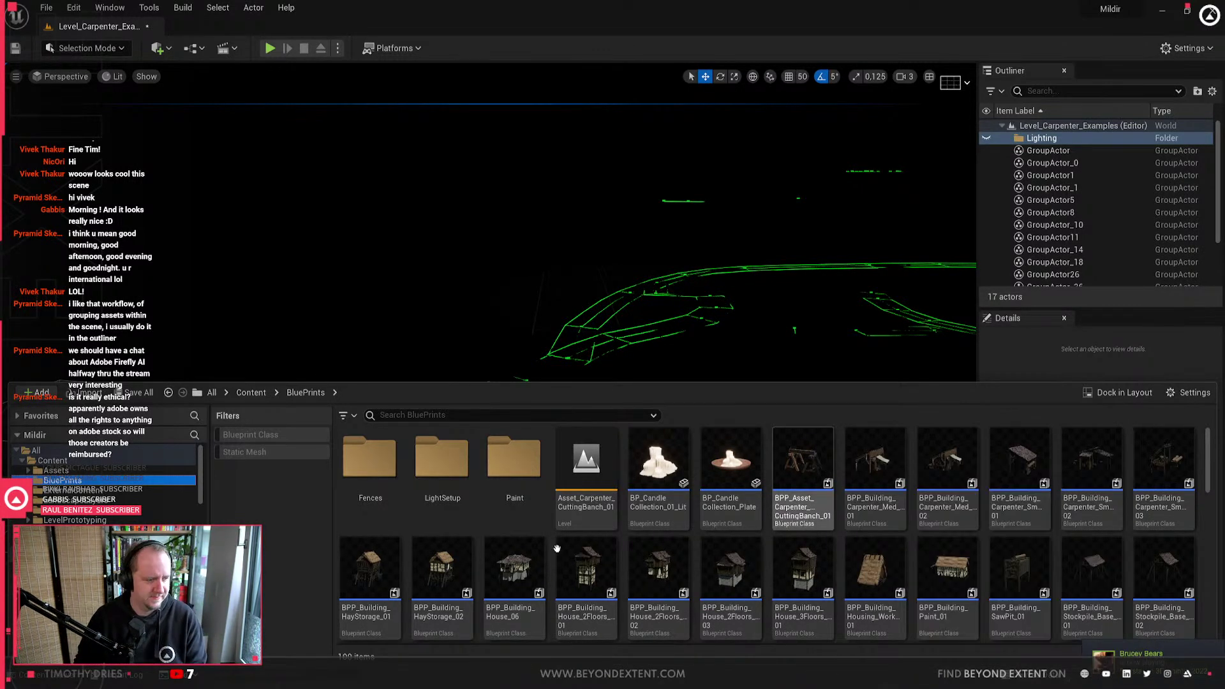
scroll(815, 497, down, 5)
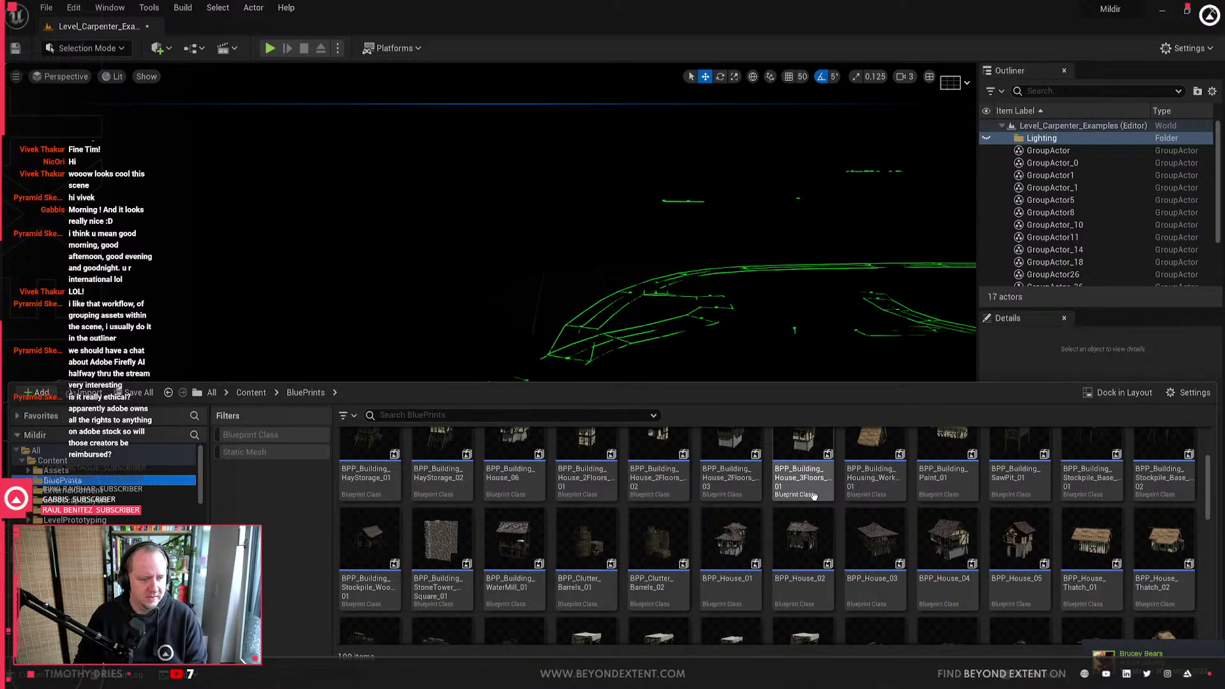
scroll(763, 507, up, 5)
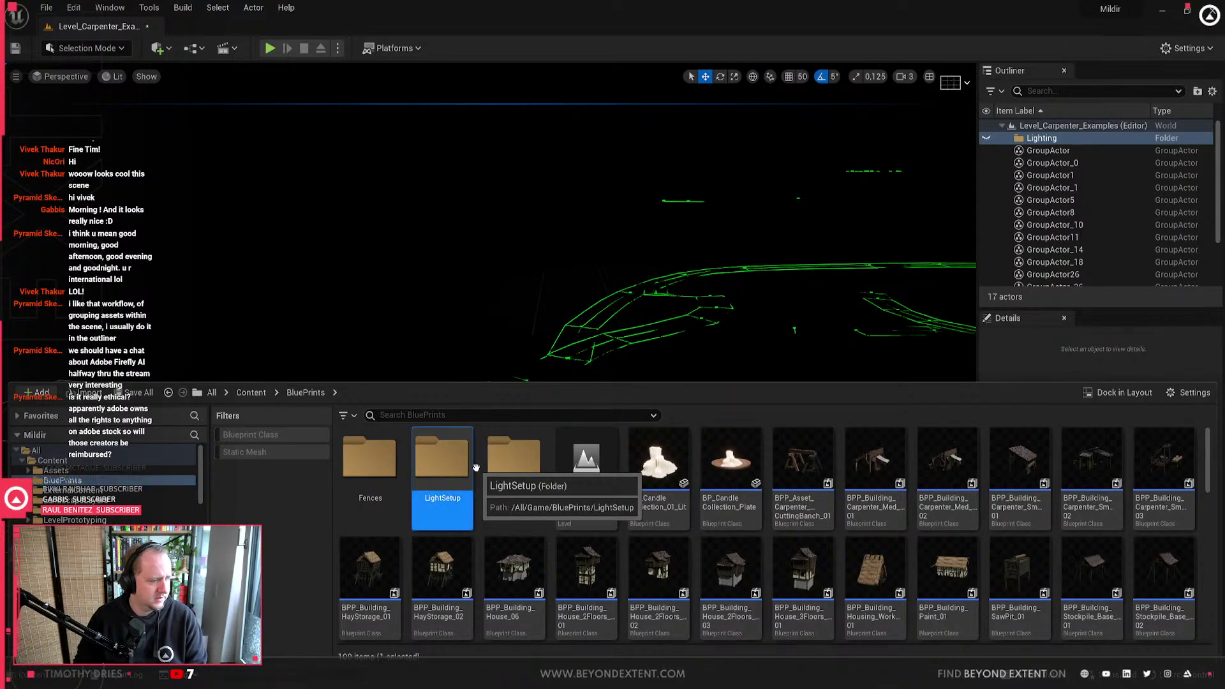
double_click(421, 474)
Step: Place the BP_LightPresets blueprint in the level above the landscape and set its Light Selector to Midday
drag(369, 469, 695, 431)
right_drag(694, 431, 727, 376)
drag(620, 502, 628, 360)
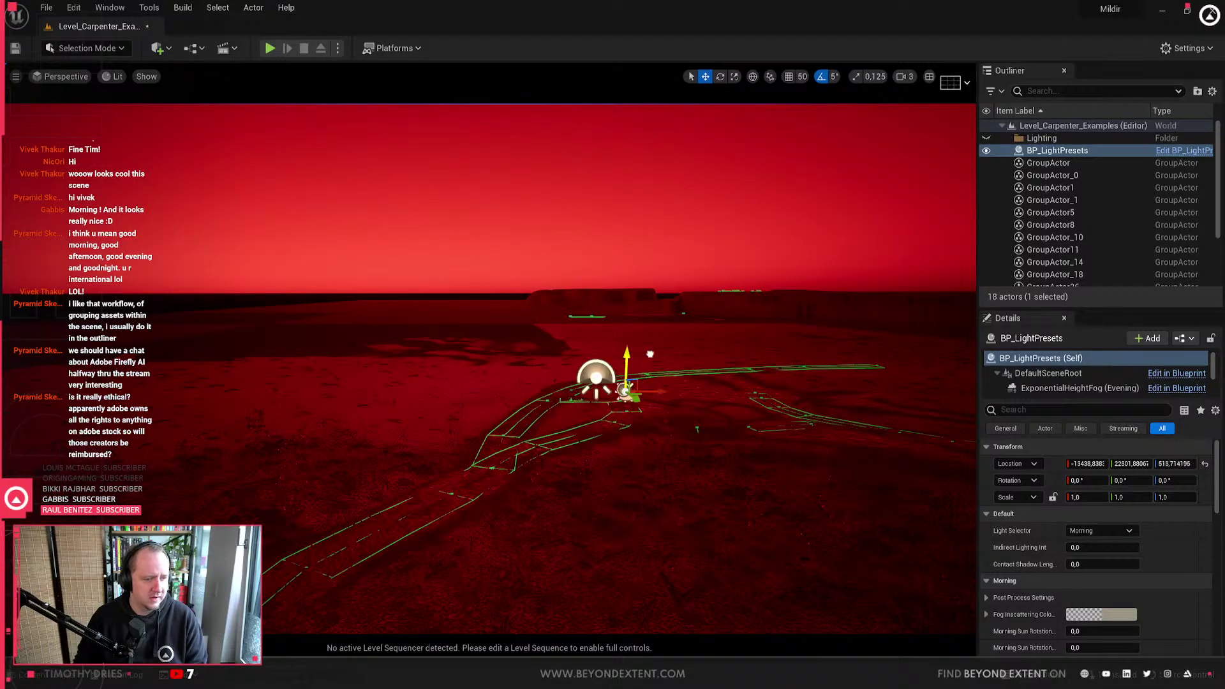
click(1101, 531)
click(1082, 552)
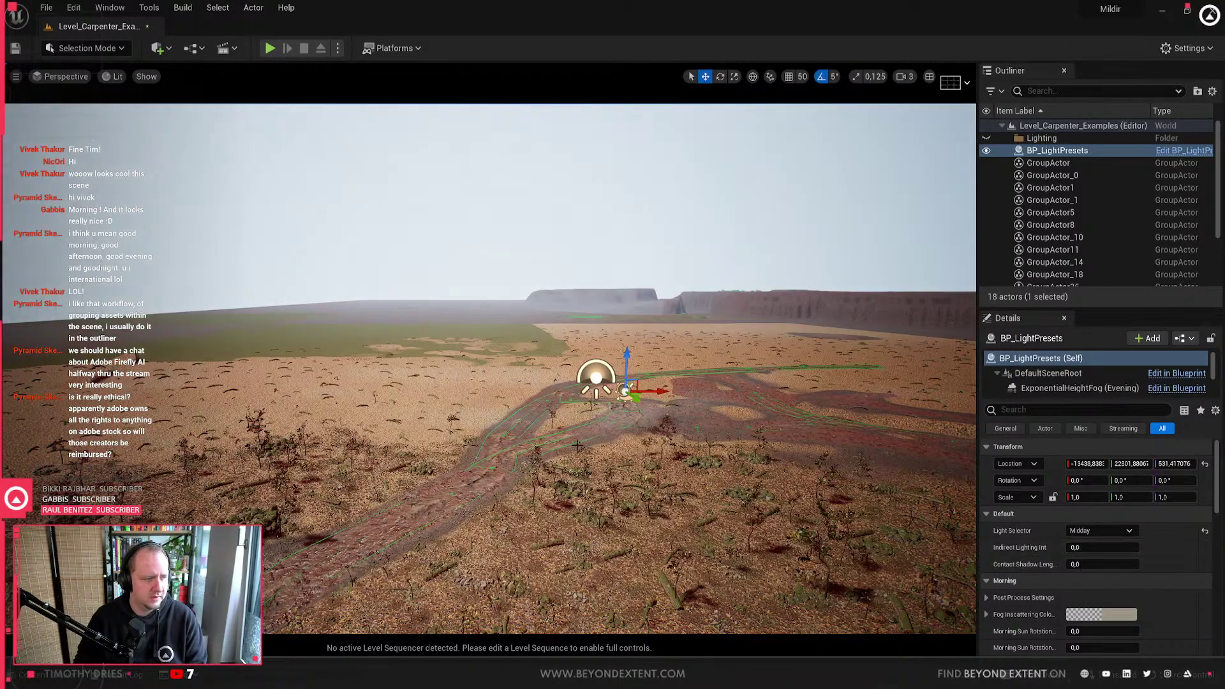
Step: Select the Landscape2 landscape and switch the editor to Landscape mode
right_drag(638, 382, 522, 382)
key(w)
key(w)
key(w)
click(601, 436)
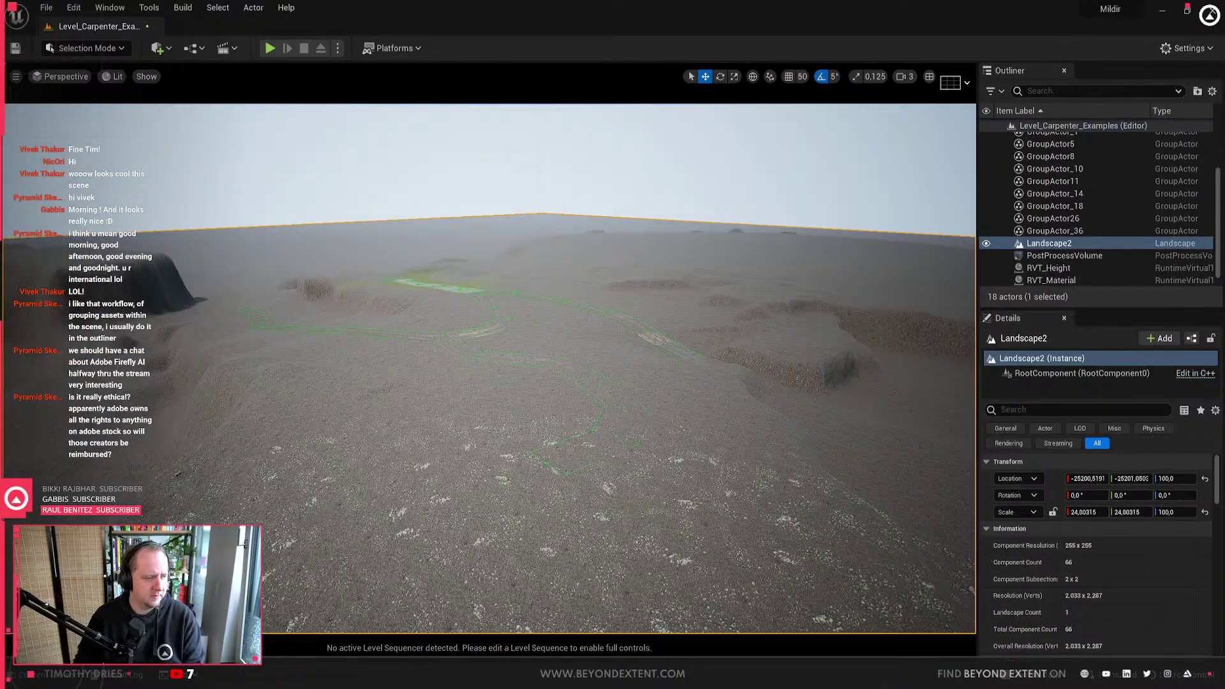
click(85, 48)
click(102, 80)
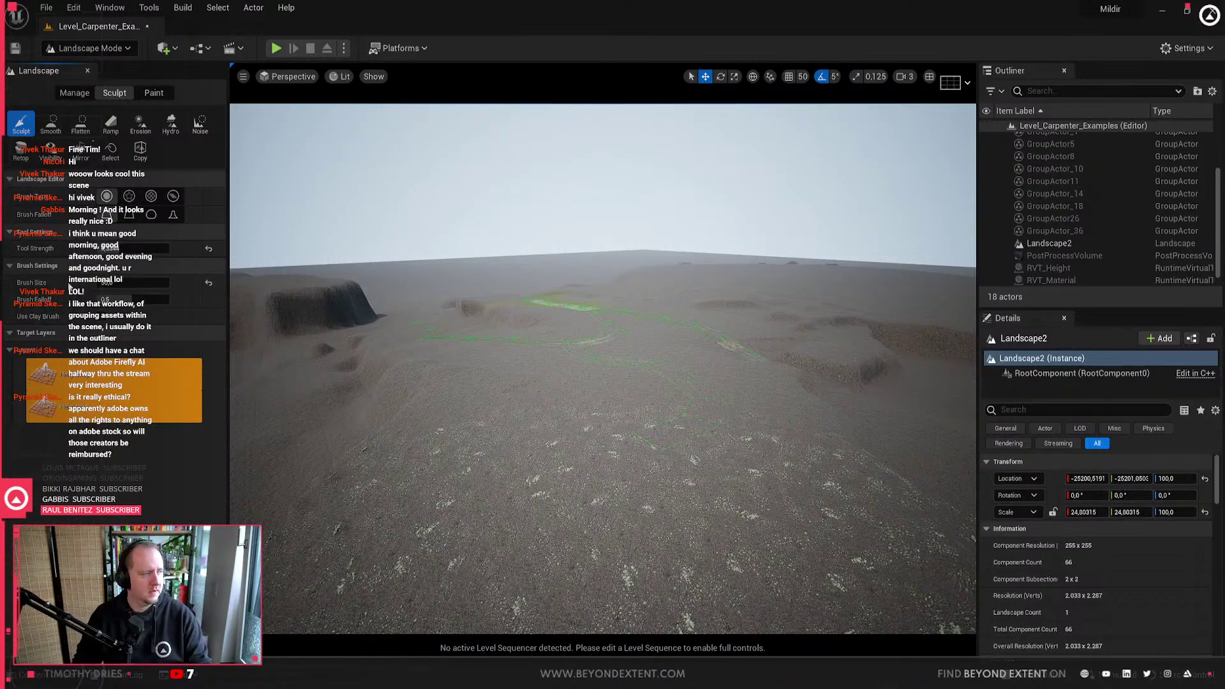
Step: Look through the Paint, Sculpt and Manage tool sets for the landscape
click(160, 93)
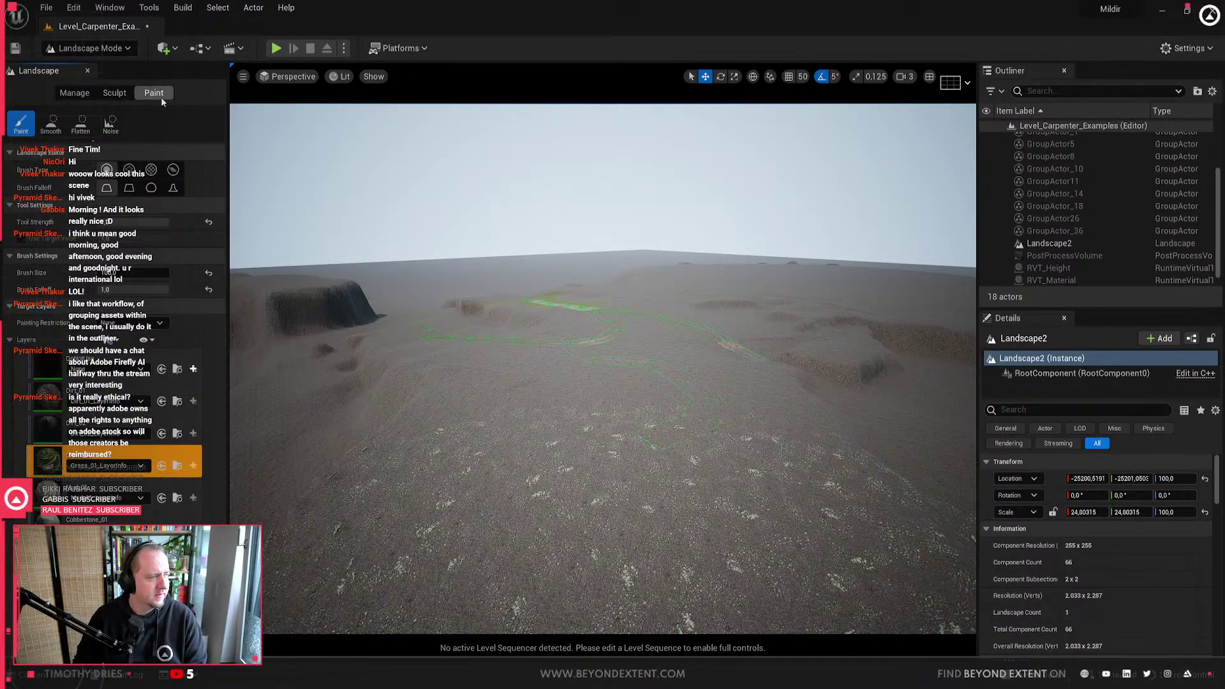
click(114, 93)
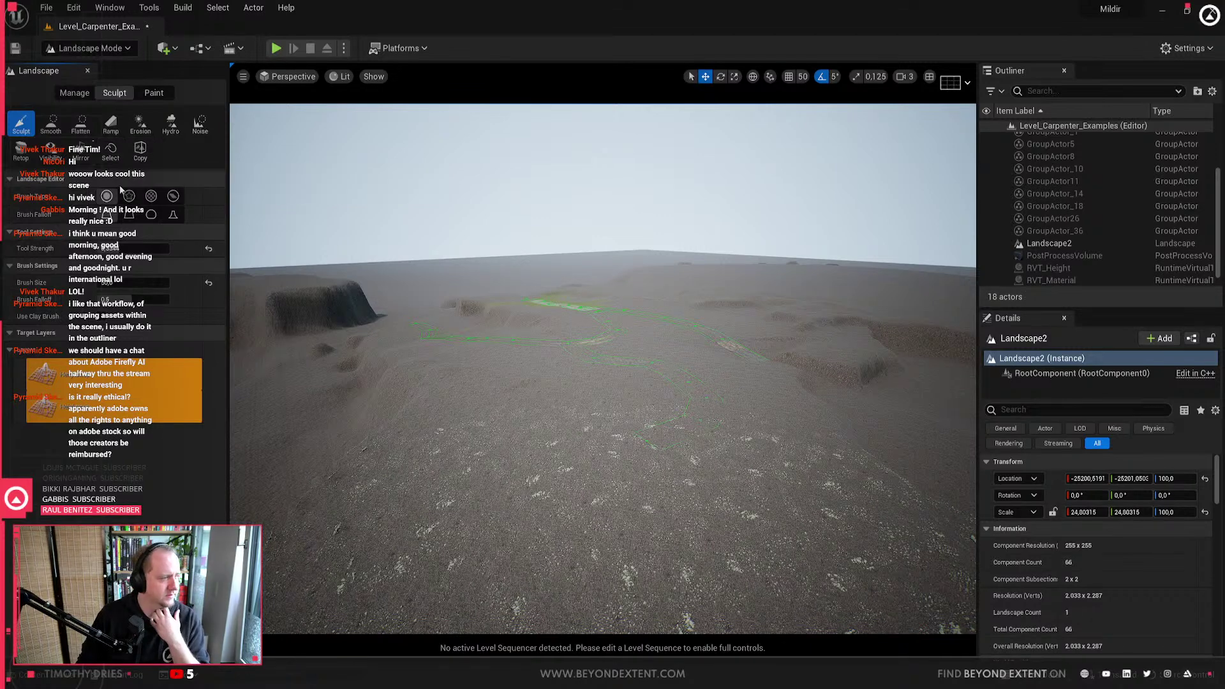
click(74, 93)
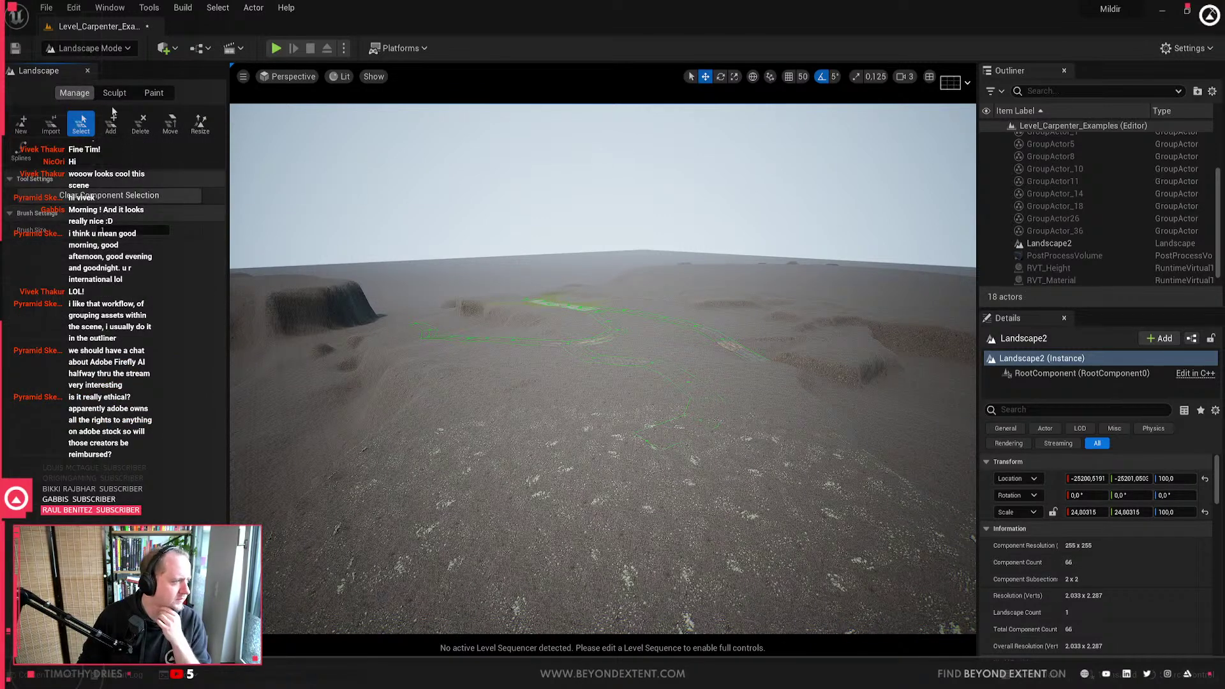
Step: Activate the landscape Splines tool and delete all connected control points of the nearby spline without joining their segments
click(21, 152)
click(741, 400)
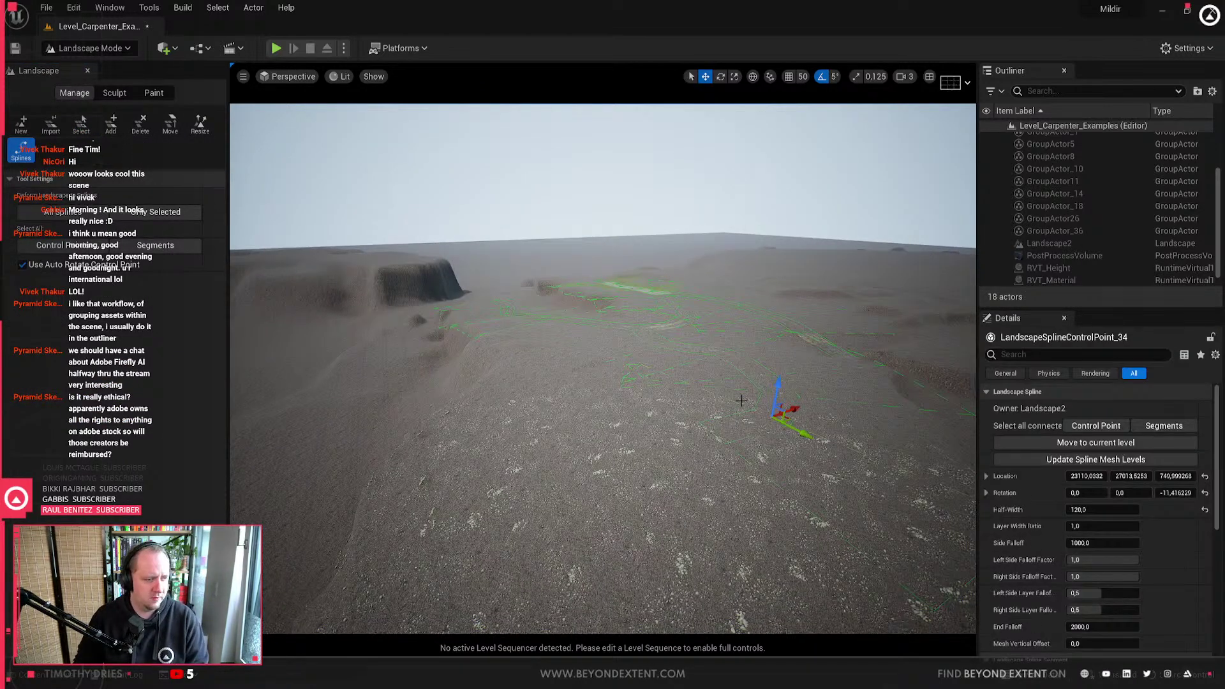
key(ctrl+a)
key(Delete)
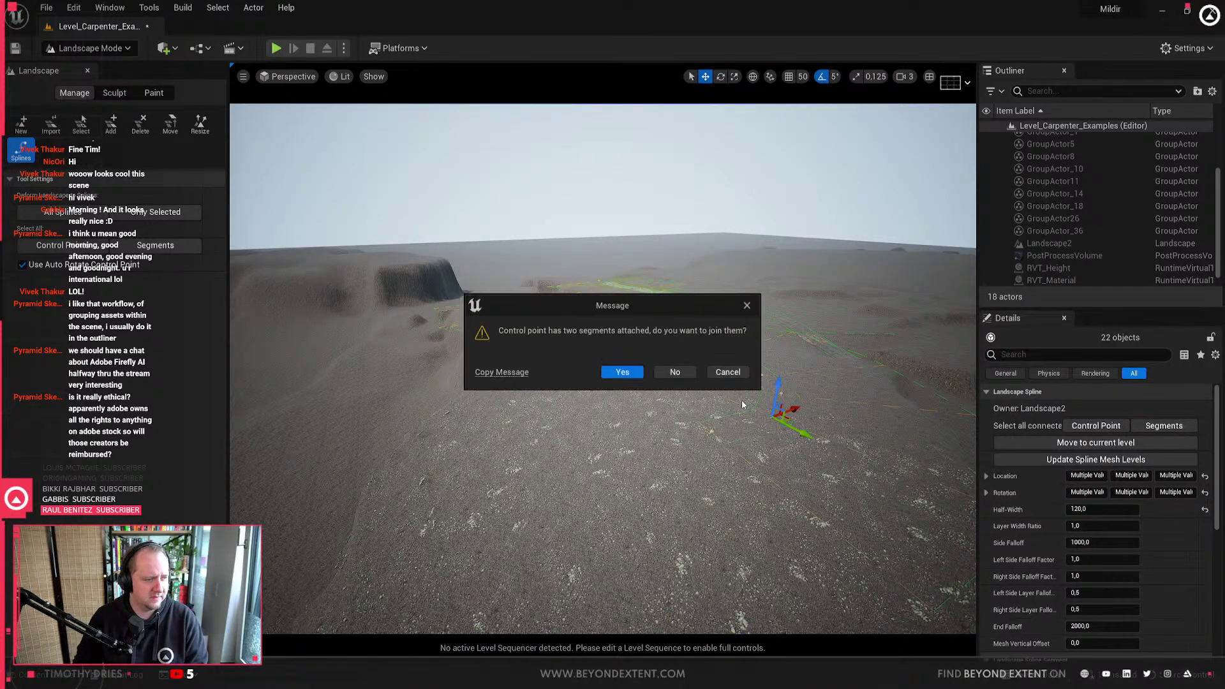
click(675, 371)
Step: Delete the next spline path in the dark terrain, undo the deletion once, and delete the path again
right_drag(652, 378, 603, 377)
click(600, 375)
key(Delete)
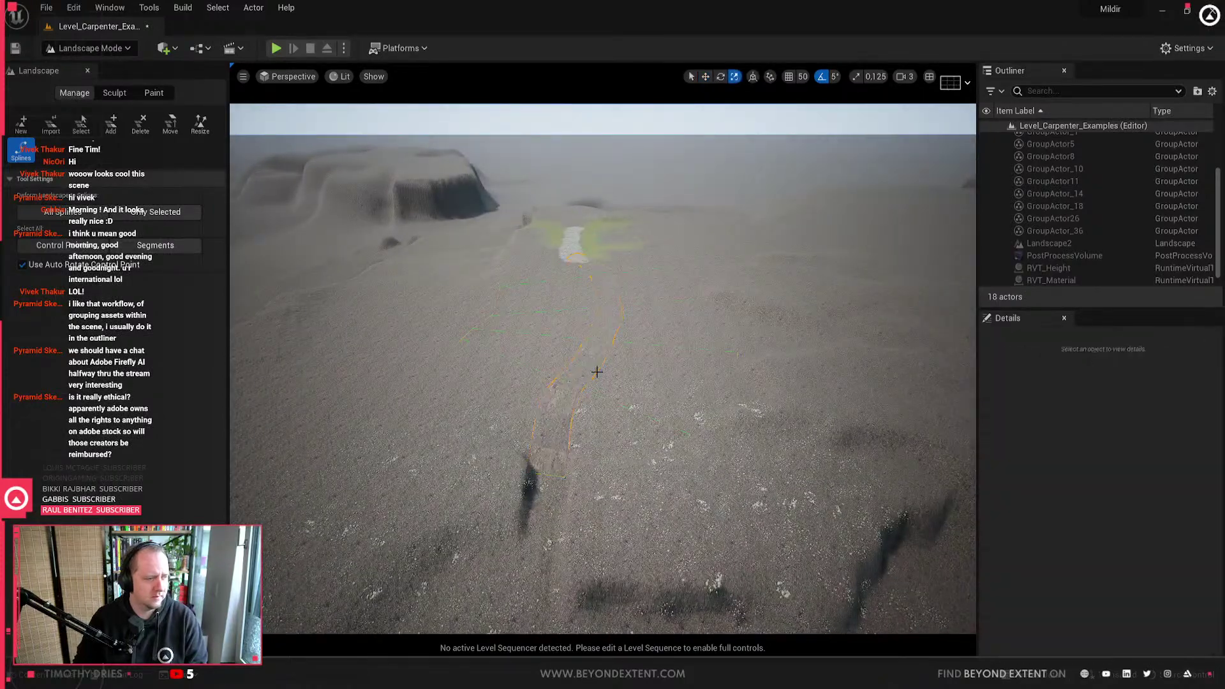
key(ctrl+z)
right_drag(597, 376, 424, 347)
key(Delete)
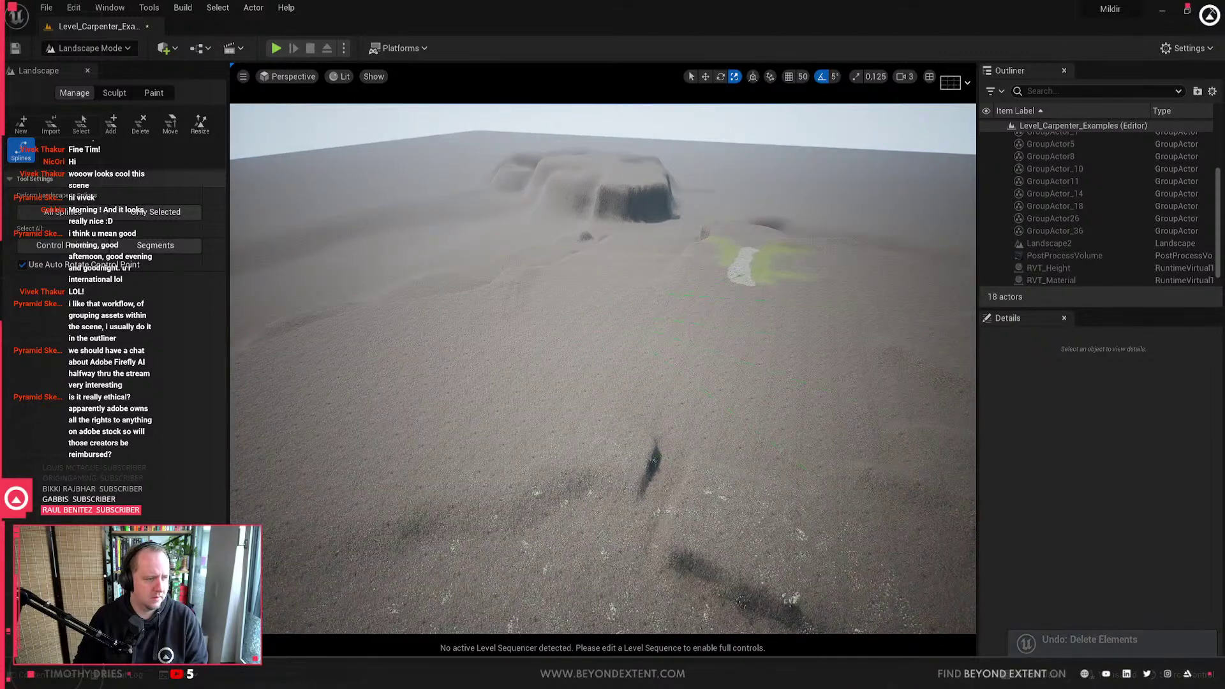
Step: Delete the leftover spline control points one by one along the path toward the small grass patch
click(756, 332)
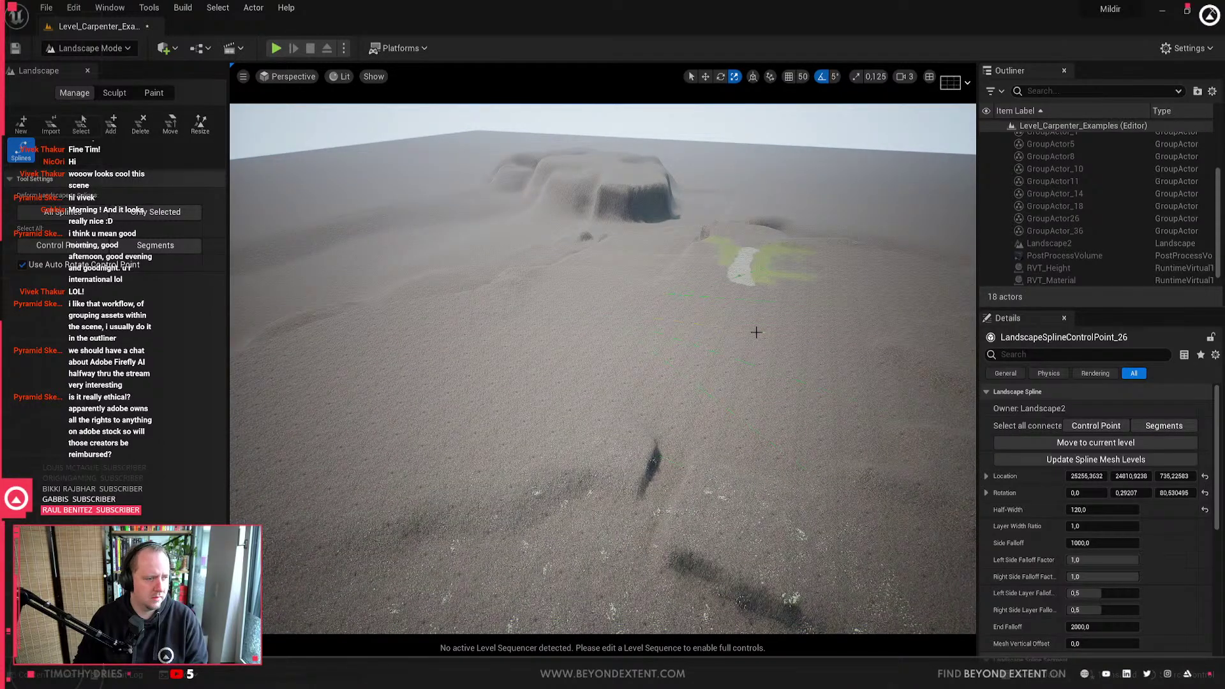
key(Delete)
right_drag(698, 338, 775, 338)
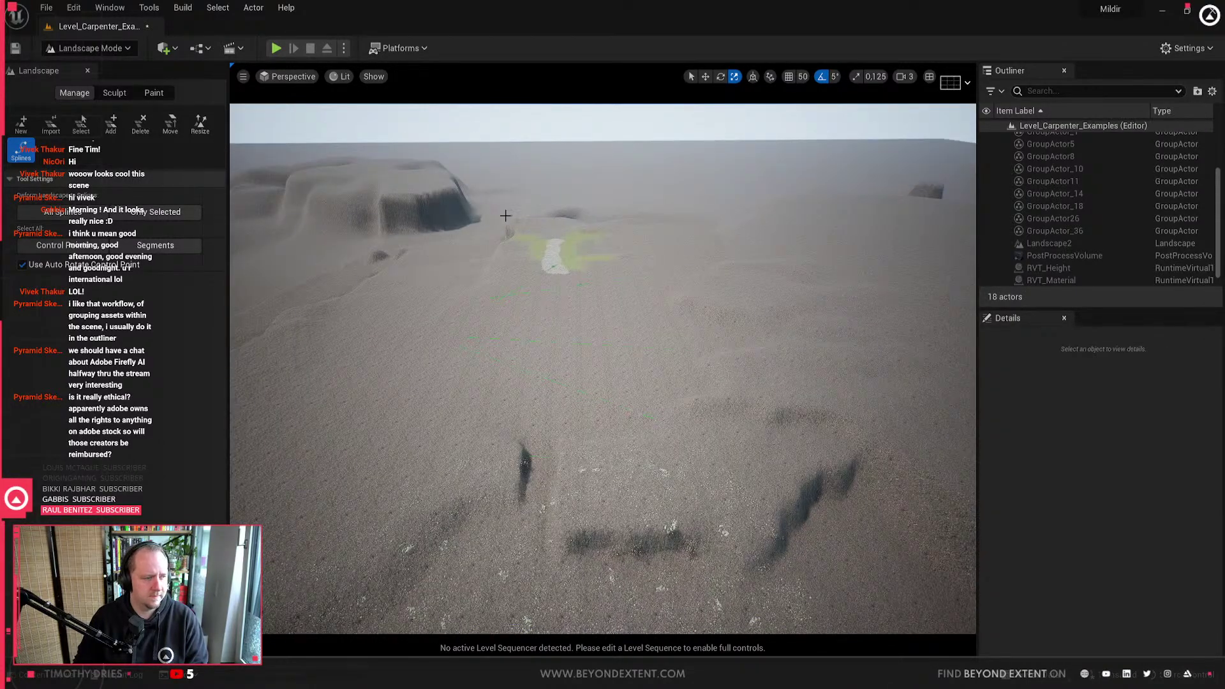
ctrl+click(561, 268)
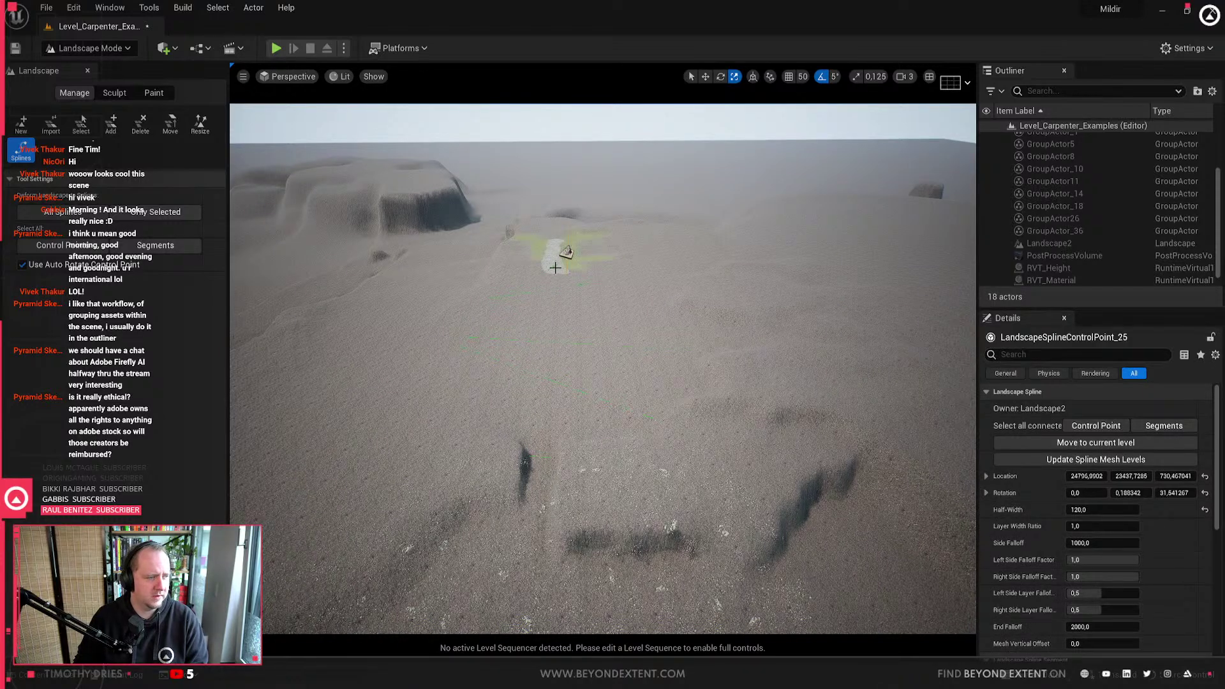
key(Delete)
ctrl+click(579, 290)
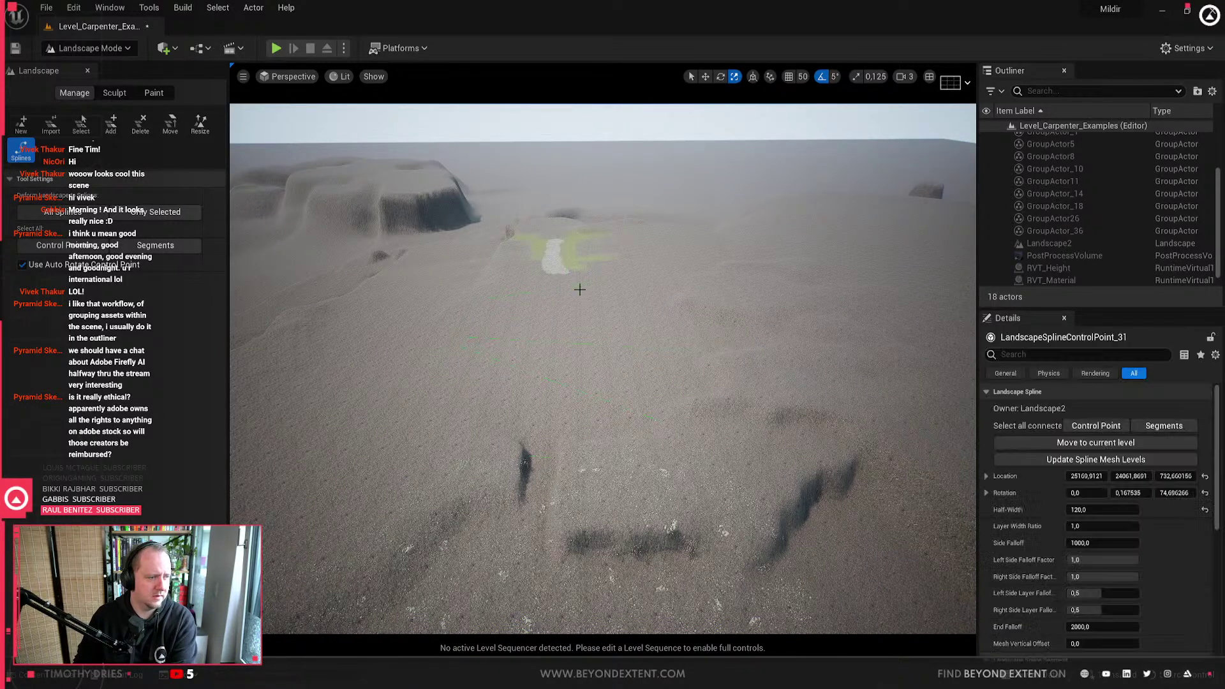
key(Delete)
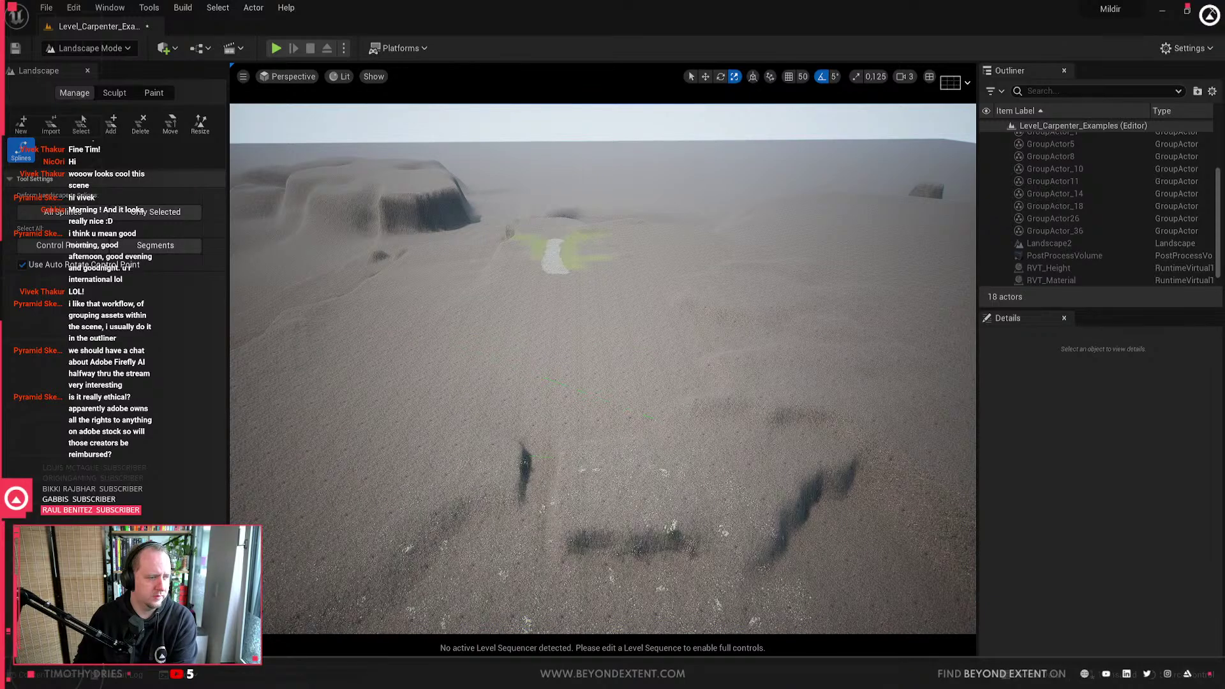
click(542, 374)
key(Delete)
Step: Select the eight control points of the spline crossing the grass patch, try deforming the landscape to all splines, and undo it
key(w)
right_drag(575, 398, 571, 322)
key(s)
key(w)
right_drag(354, 383, 414, 365)
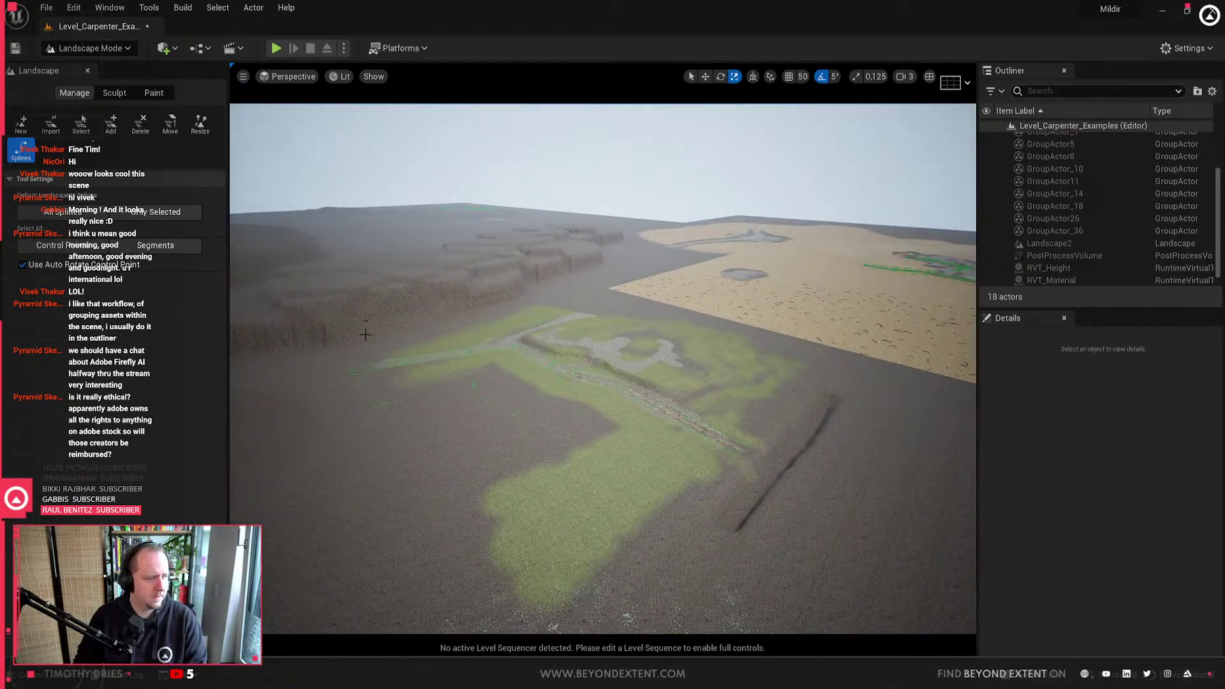
drag(331, 296, 863, 582)
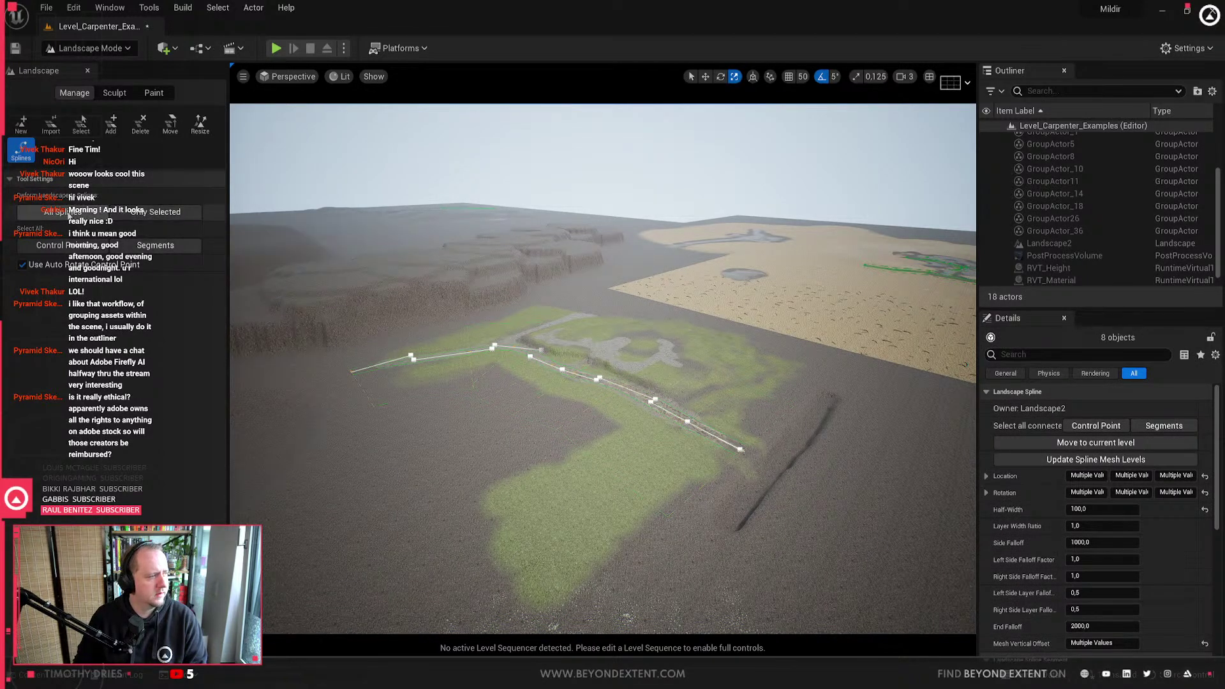
click(65, 214)
right_drag(647, 386, 721, 381)
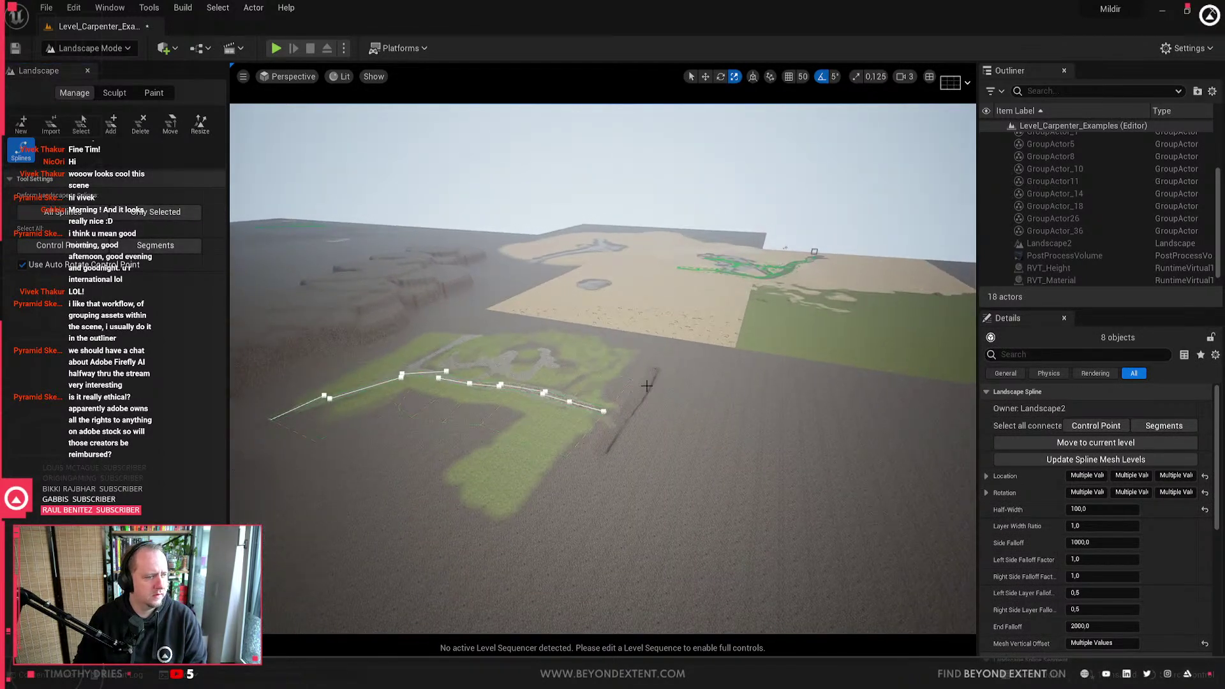
key(ctrl+z)
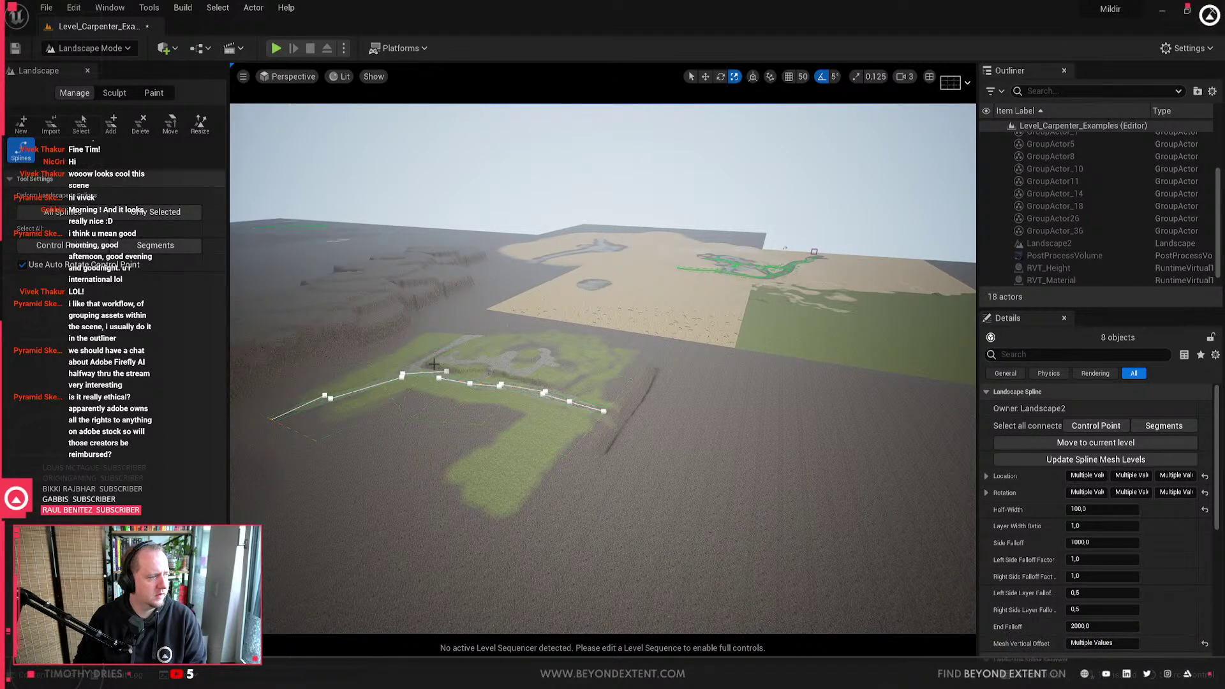
Step: Extend the selection to the splines around the grass patch and delete all their control points without joining segments
ctrl+click(789, 293)
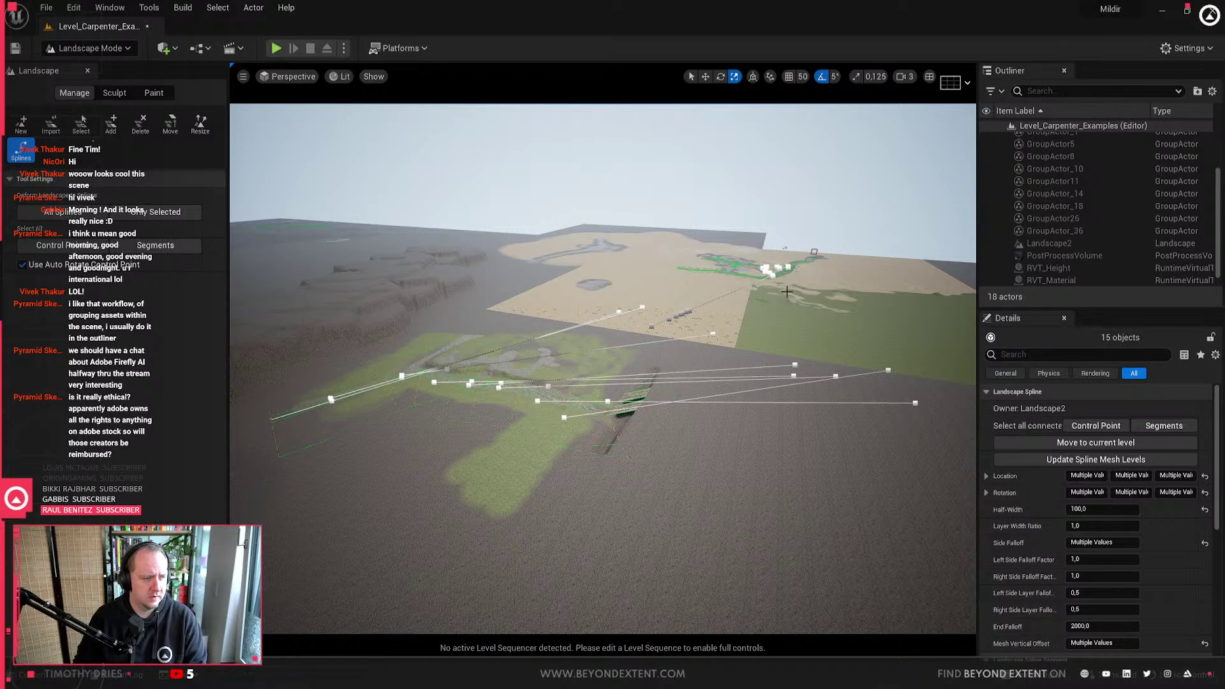
key(Delete)
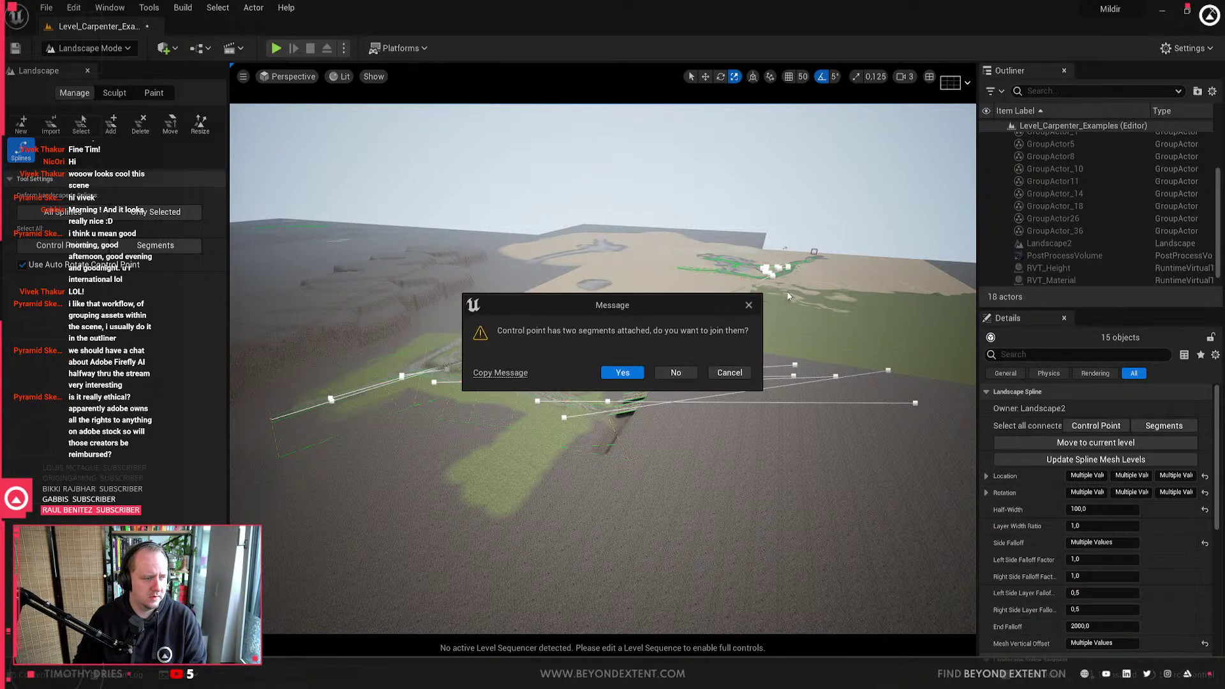
click(688, 374)
click(687, 374)
click(688, 374)
click(687, 374)
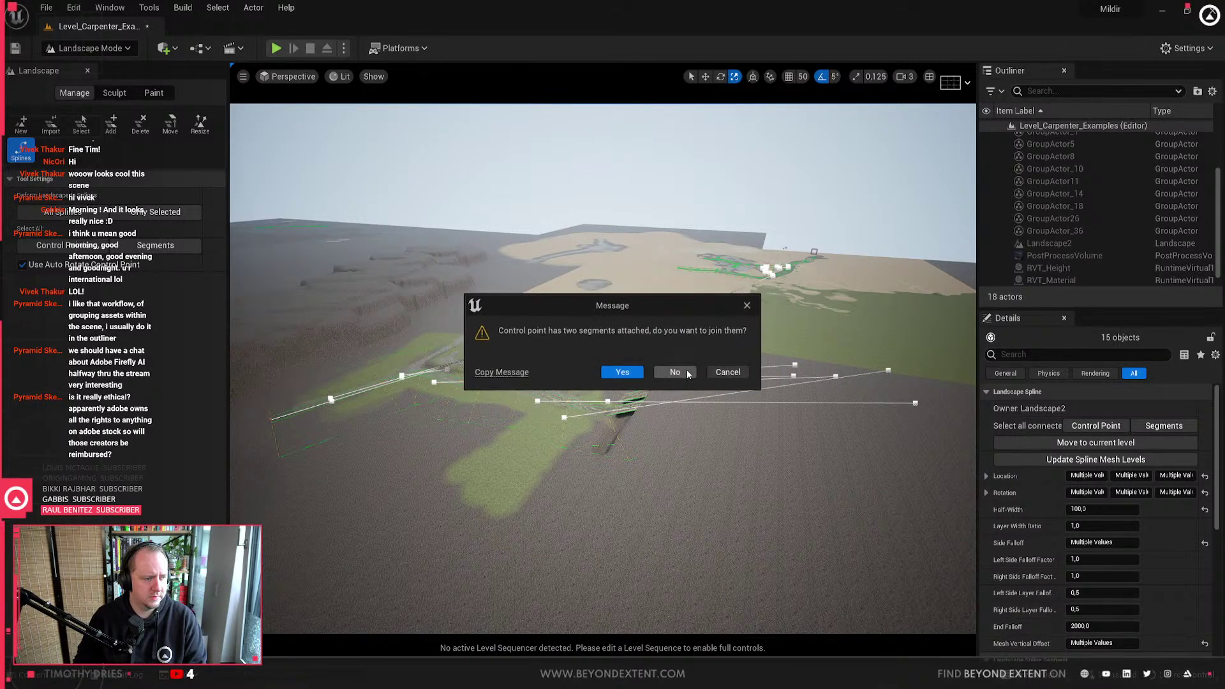
click(687, 373)
click(687, 373)
Step: Delete the connected segments of the road spline on the sandy area and clear its leftover control points
key(w)
right_drag(687, 371, 673, 447)
click(673, 368)
key(ctrl+a)
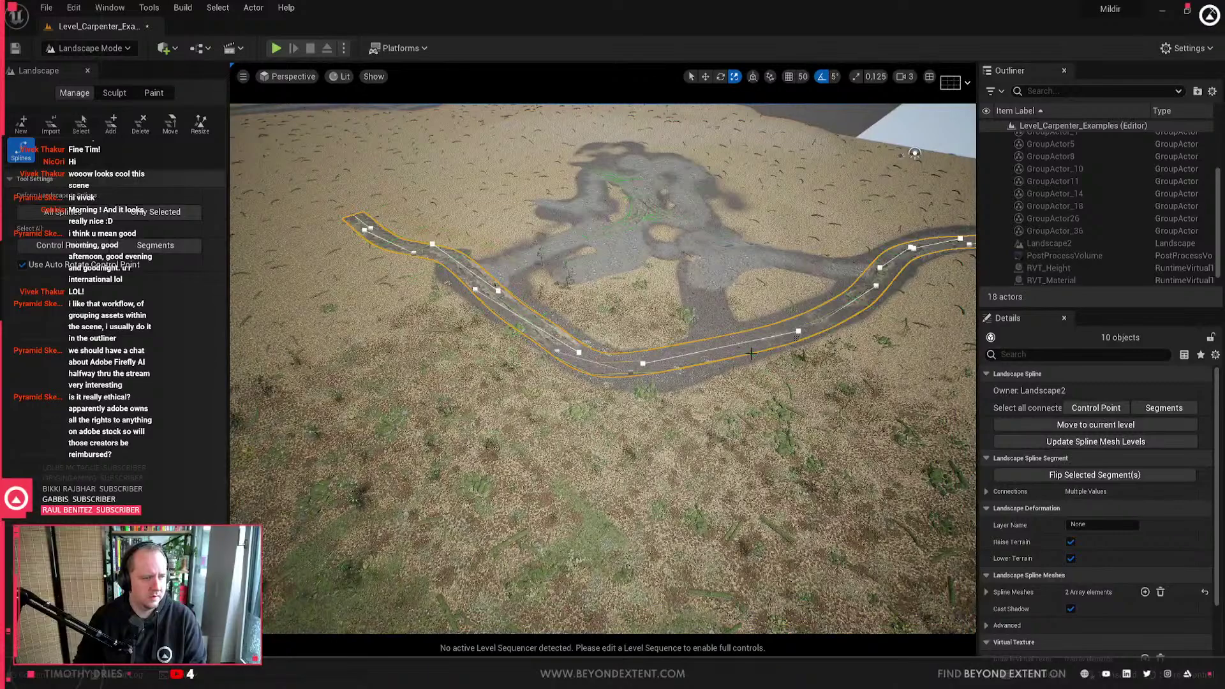
key(Delete)
click(534, 325)
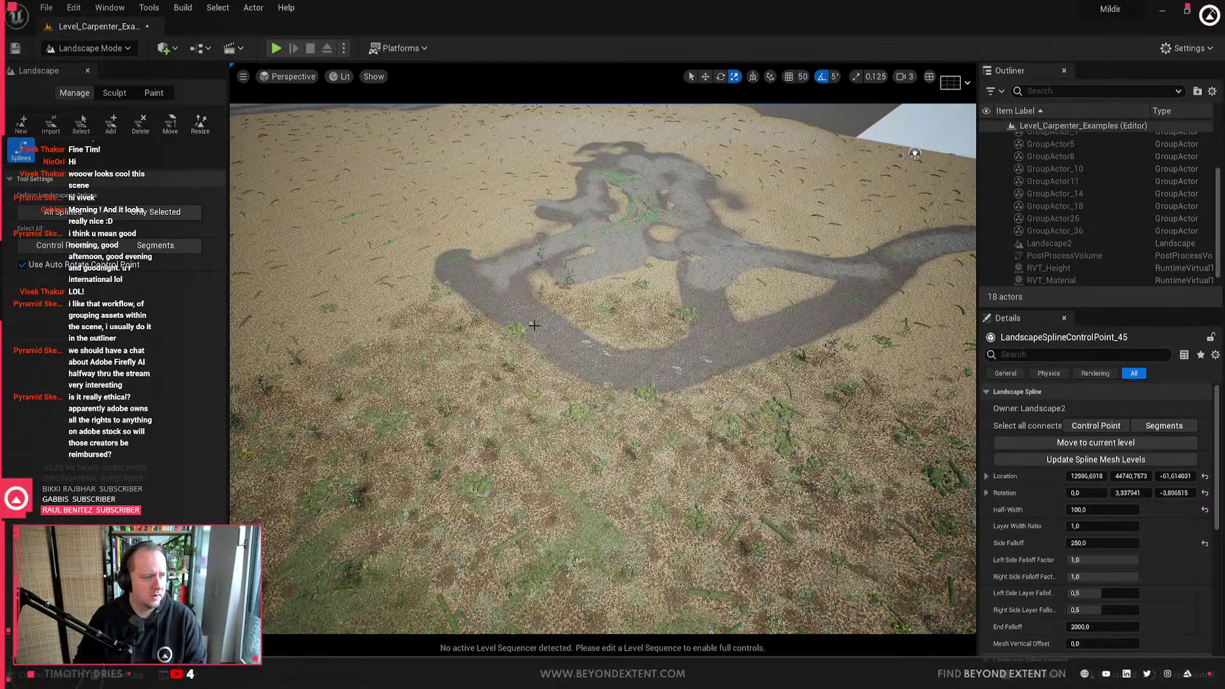
key(ctrl+z)
mouse_move(534, 325)
right_down()
mouse_move(574, 322)
mouse_move(511, 325)
right_up()
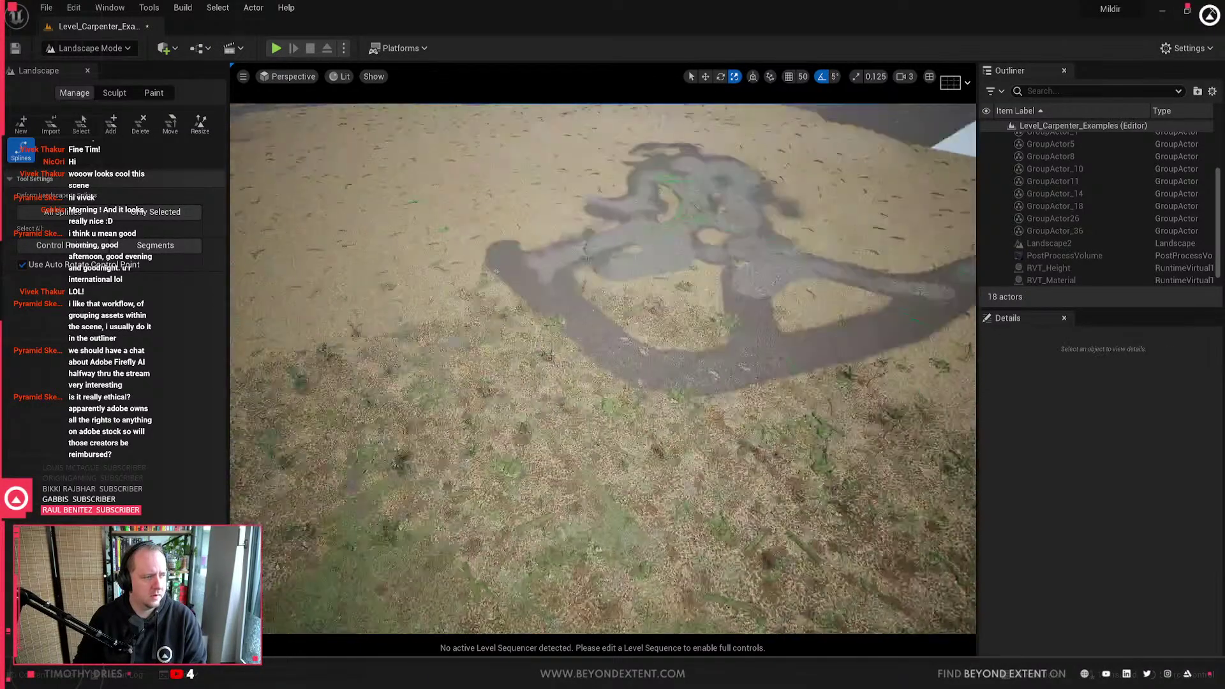
drag(364, 178, 932, 589)
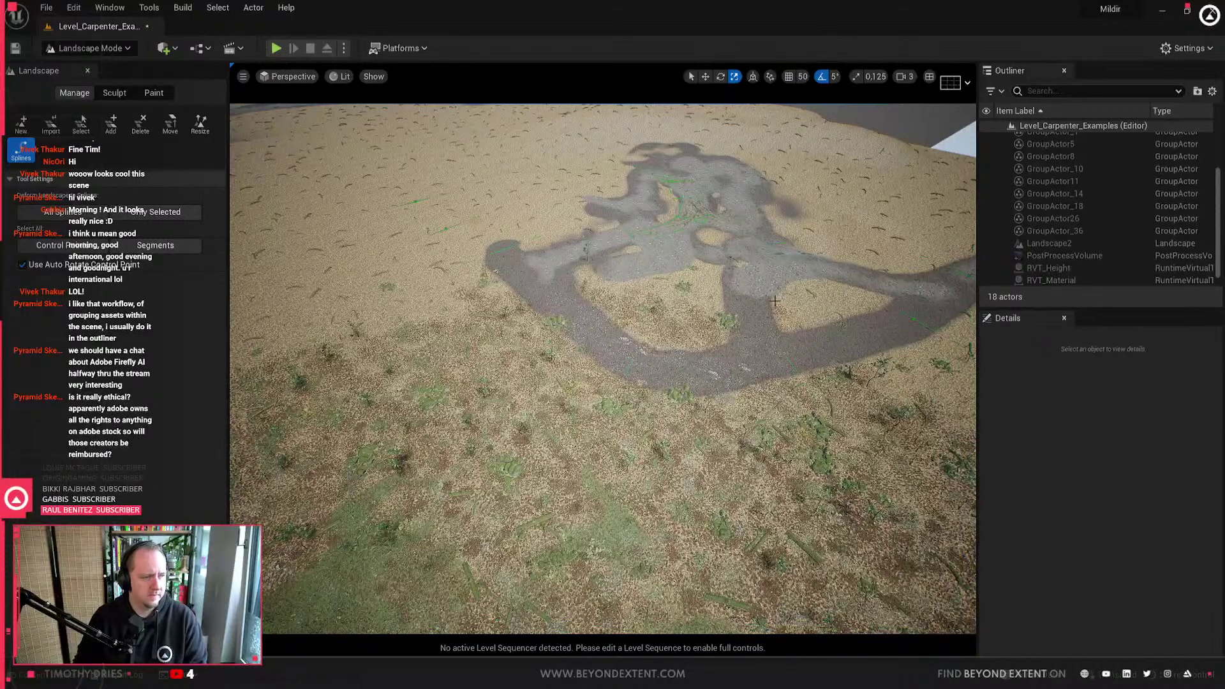
Step: Select the connected control points of the spline in the middle of the sandy area's paths and delete them, joining attached segments
click(689, 202)
click(686, 218)
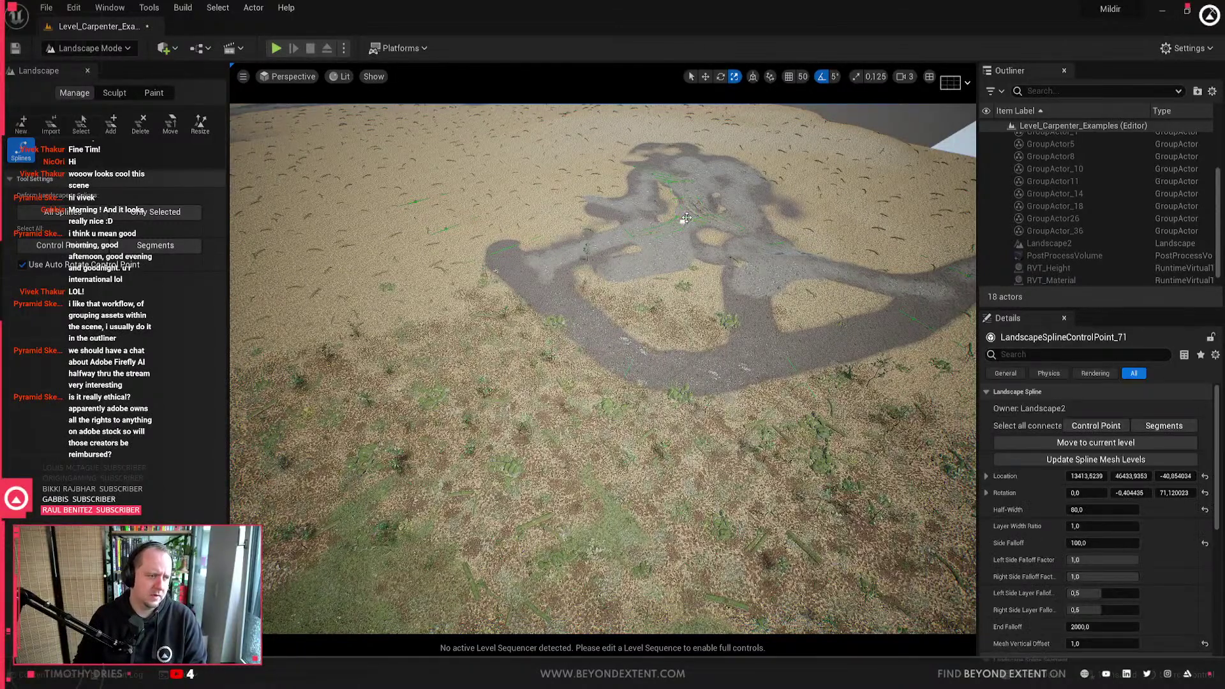
key(ctrl+a)
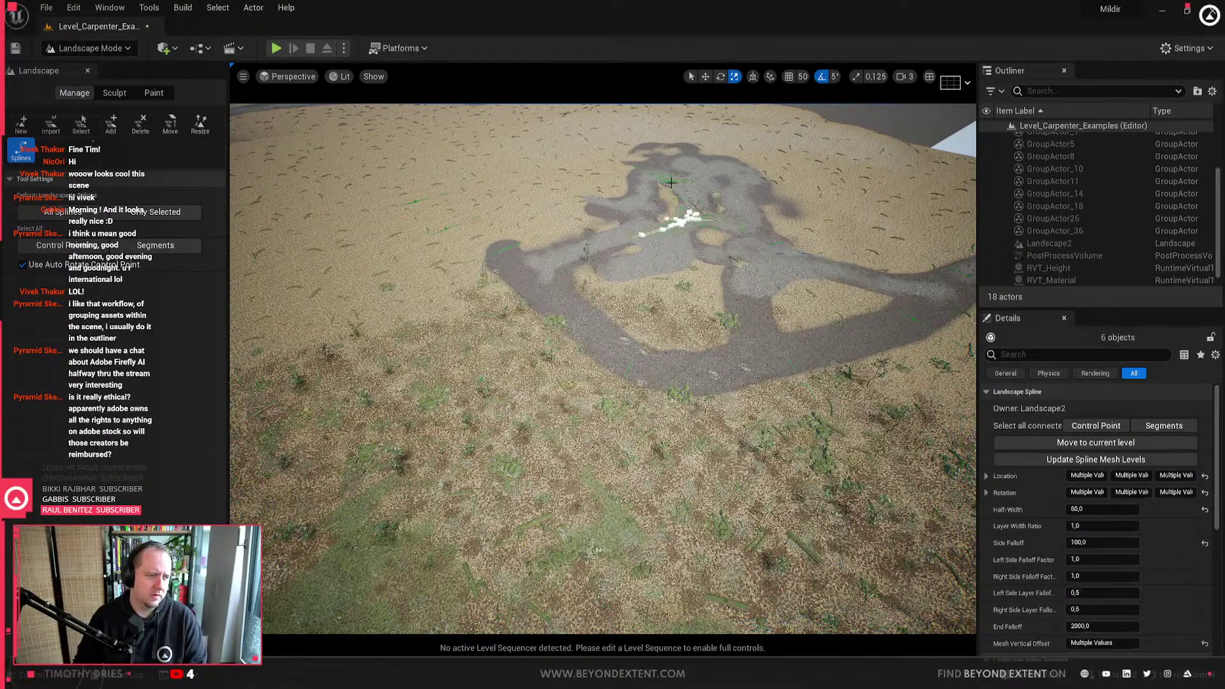
click(666, 175)
key(ctrl+z)
mouse_move(684, 159)
right_down()
mouse_move(684, 109)
mouse_move(684, 191)
mouse_move(683, 159)
right_up()
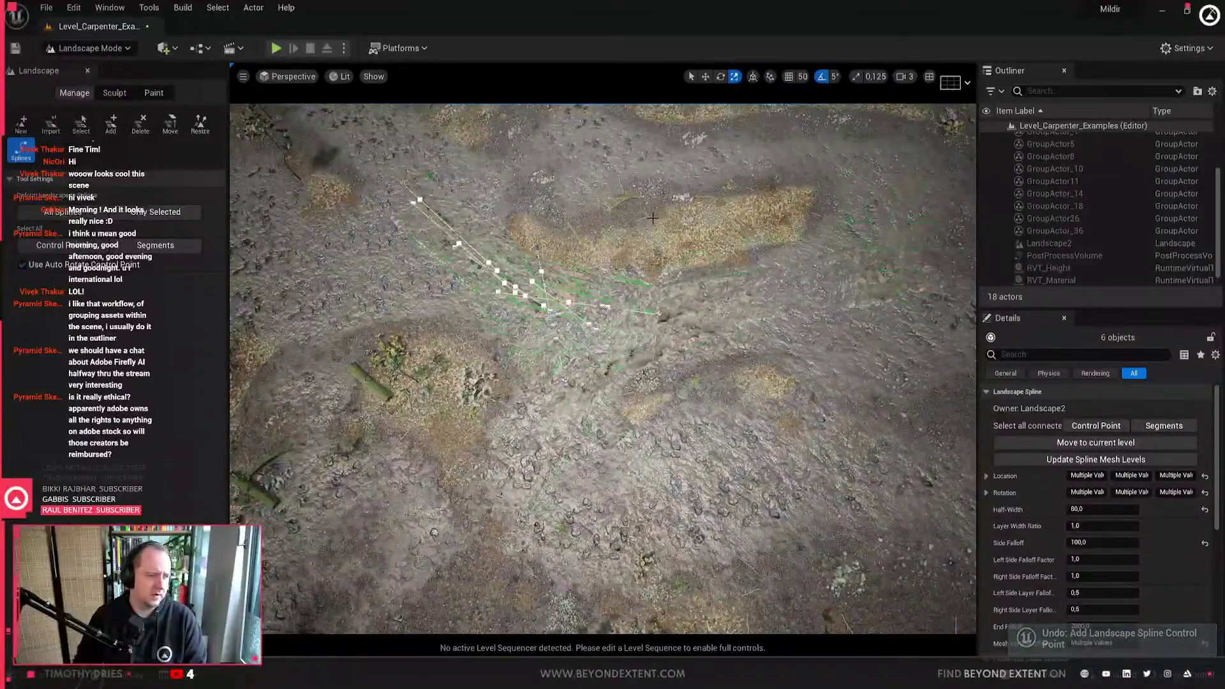
key(Delete)
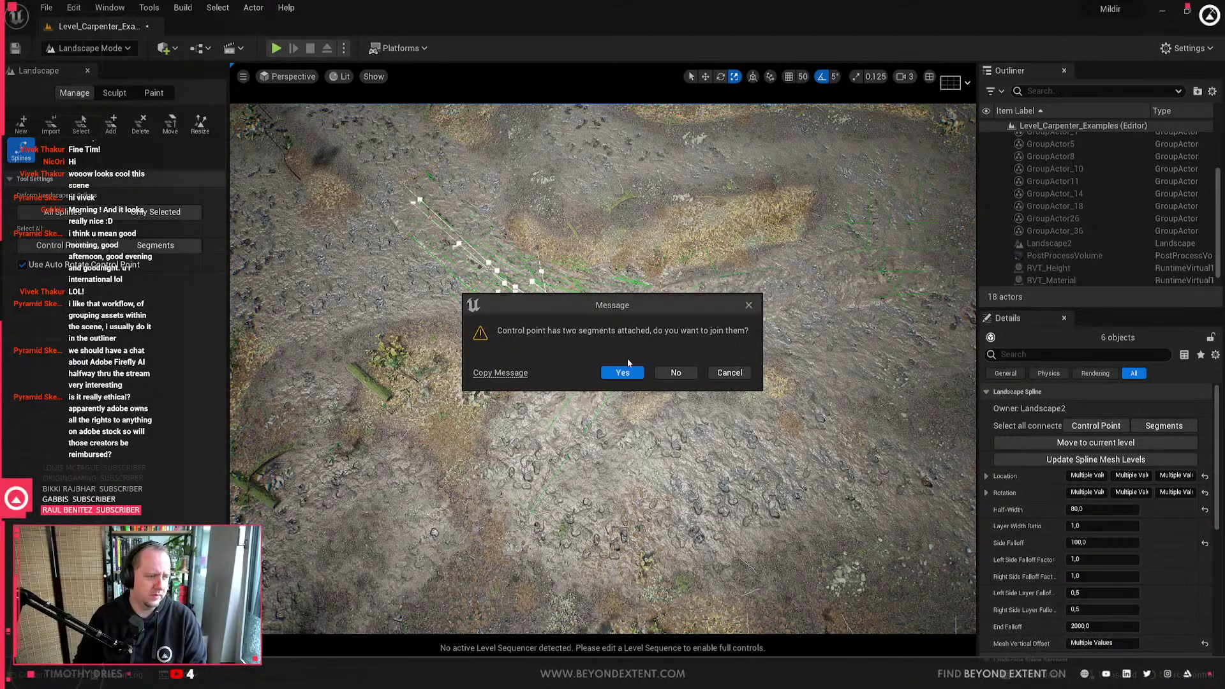
click(622, 373)
key(Escape)
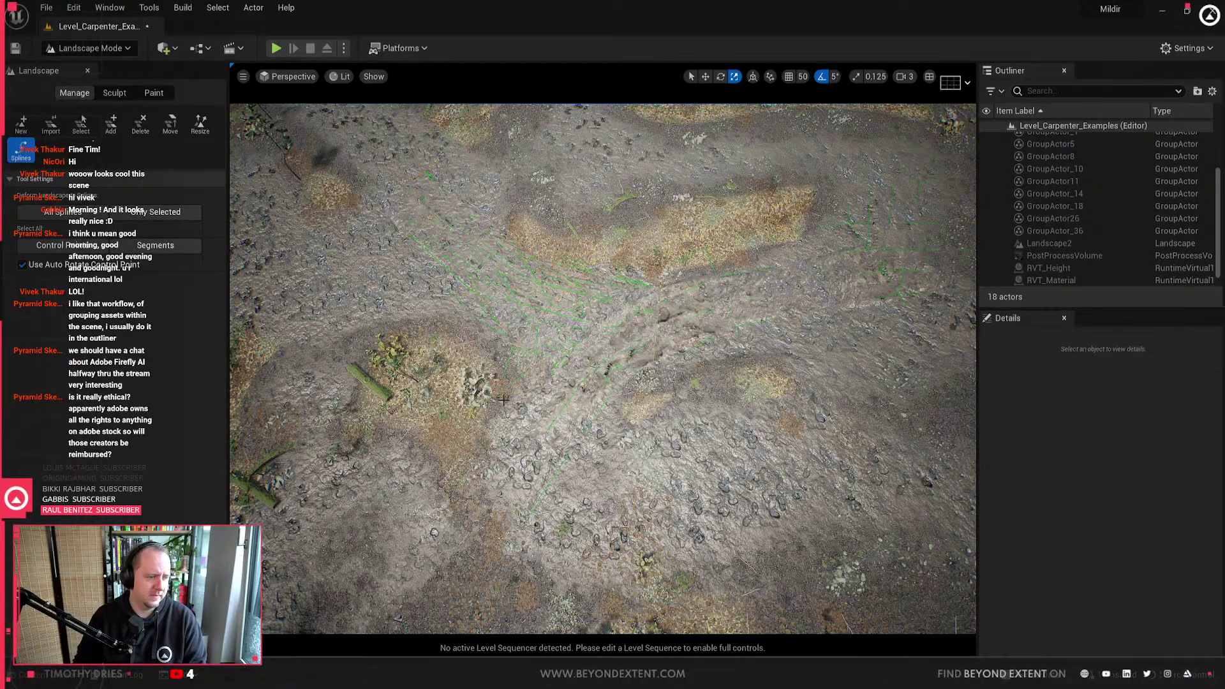
Step: Delete the wide curved spline segment on the muddy path and the neighbouring spline beside it
click(624, 329)
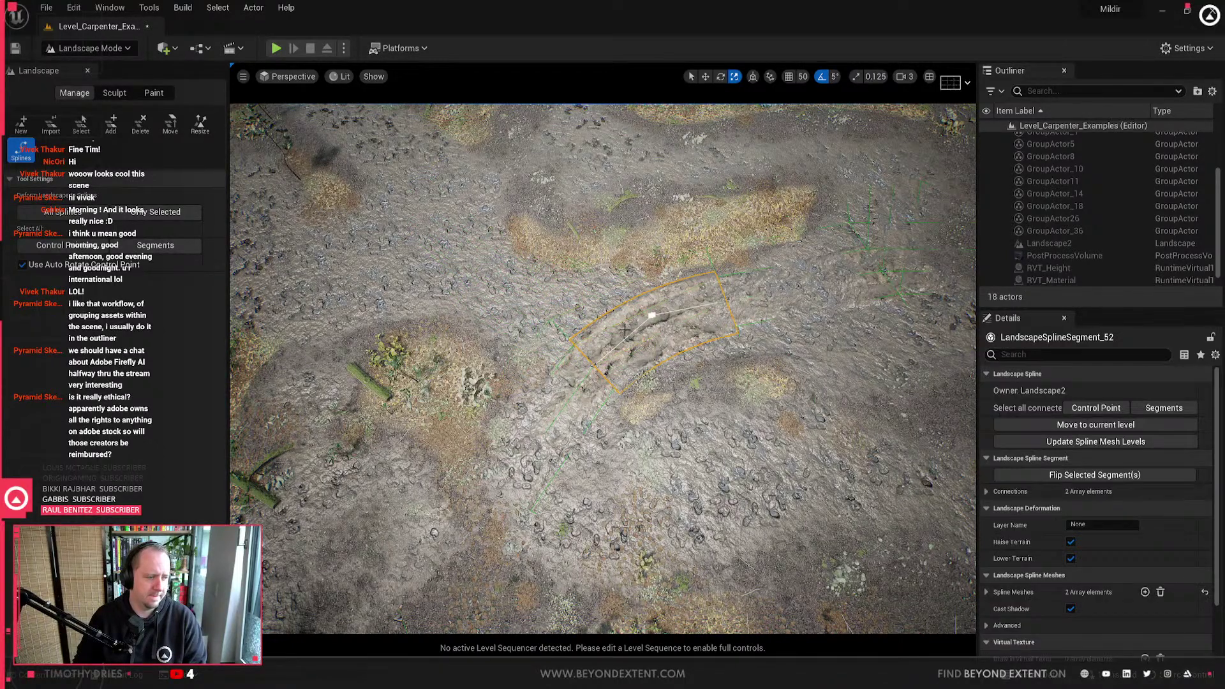
key(Delete)
right_drag(637, 422, 835, 317)
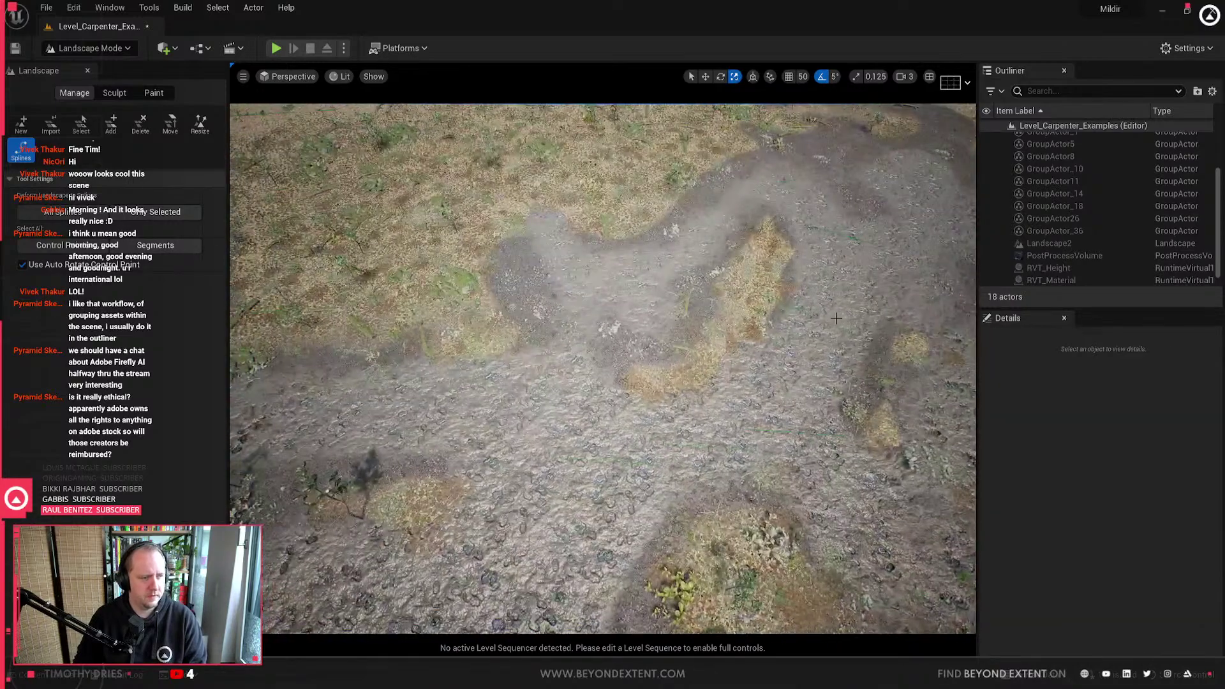
click(786, 354)
key(Delete)
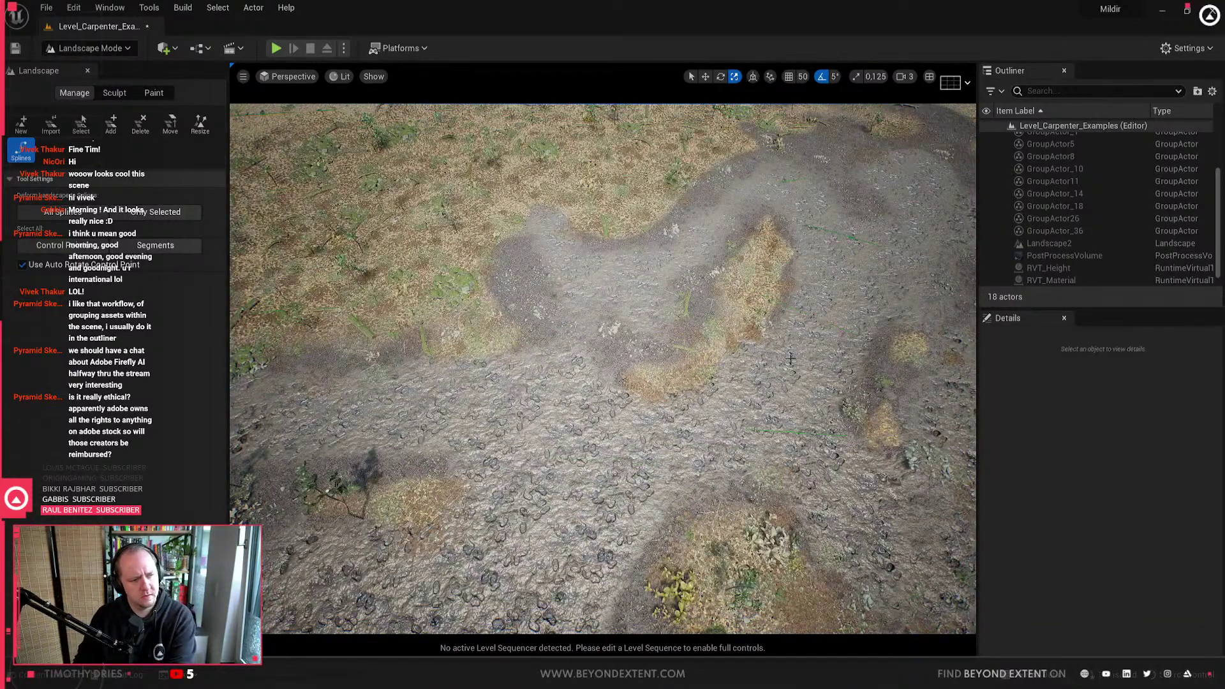
Step: Delete the remaining green splines scattered over the sandy area's branching paths
right_drag(817, 315, 615, 365)
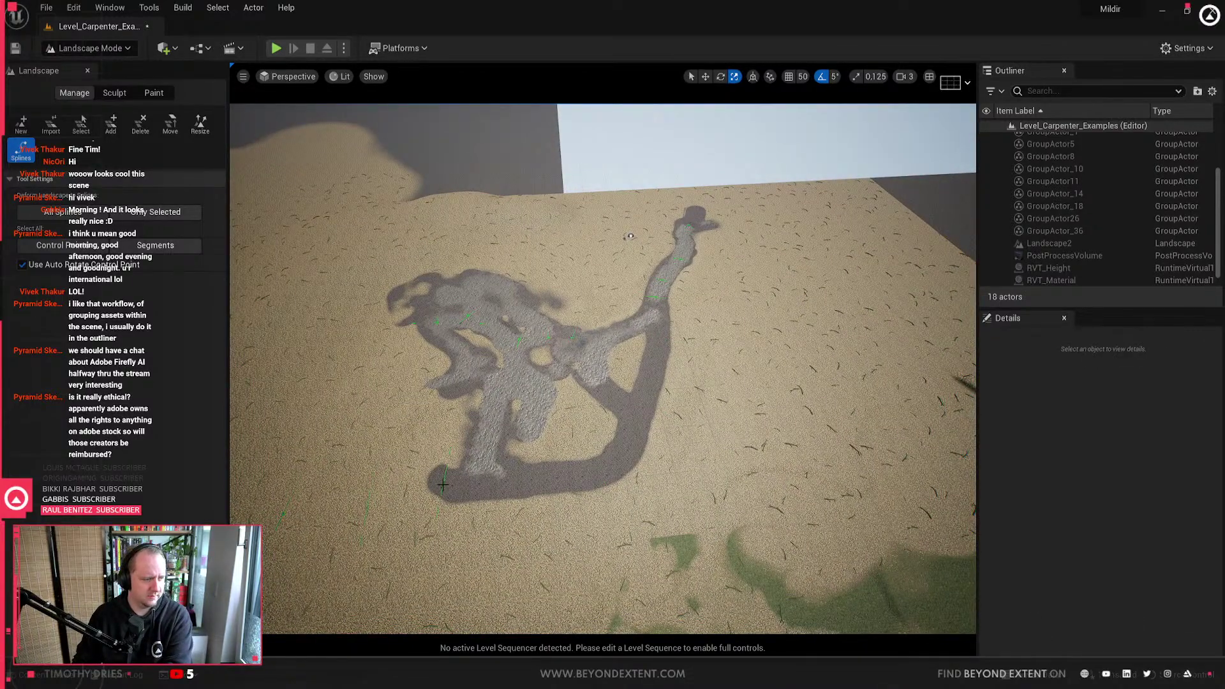
click(519, 338)
key(Delete)
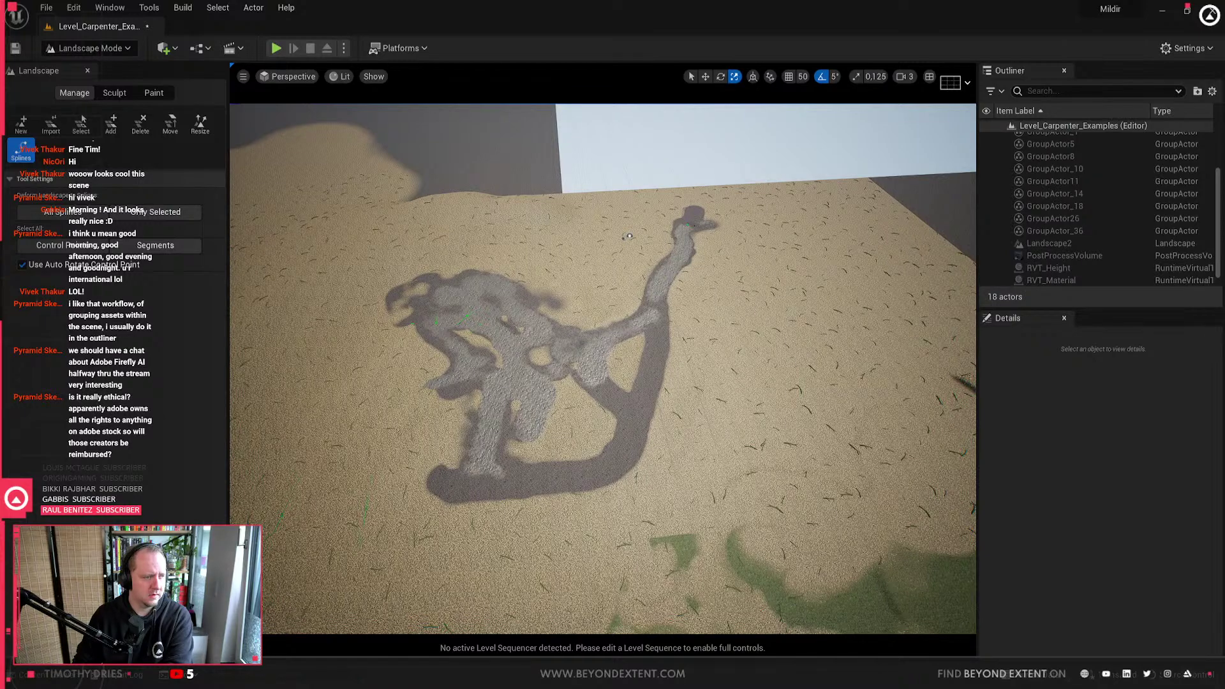
click(476, 326)
click(396, 329)
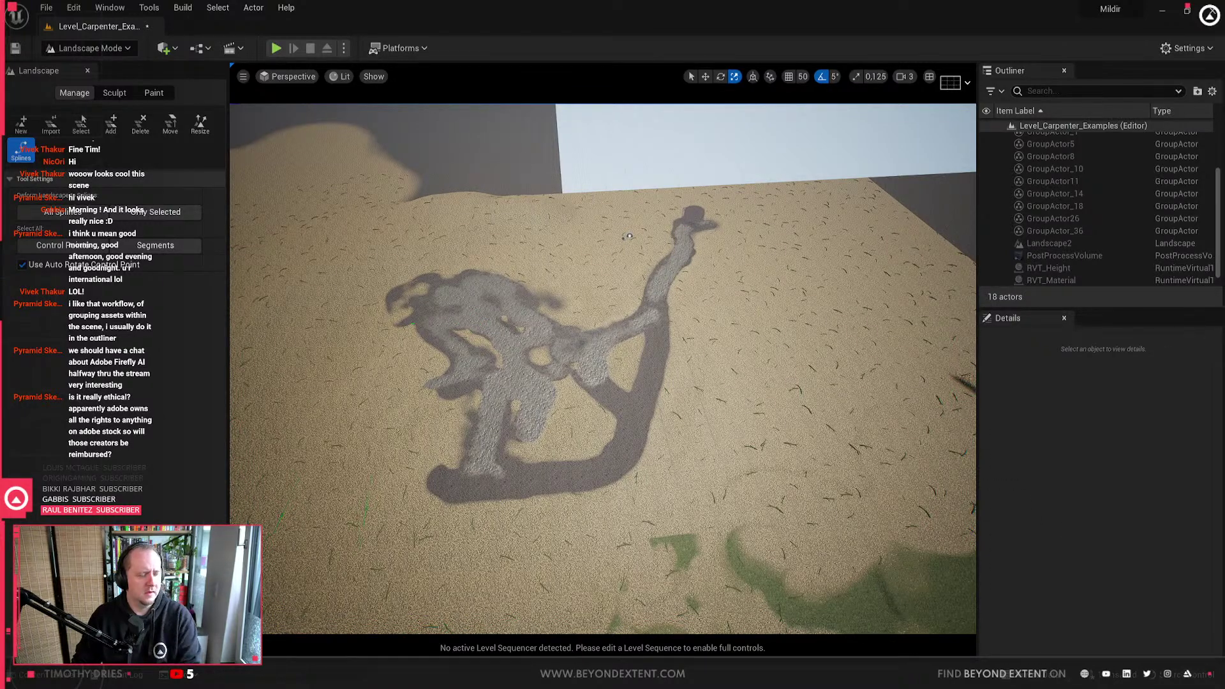
Step: Switch to Selection mode and survey the dark terrain with its raised mounds and small grass patch
right_drag(629, 236, 523, 224)
key(w)
key(w)
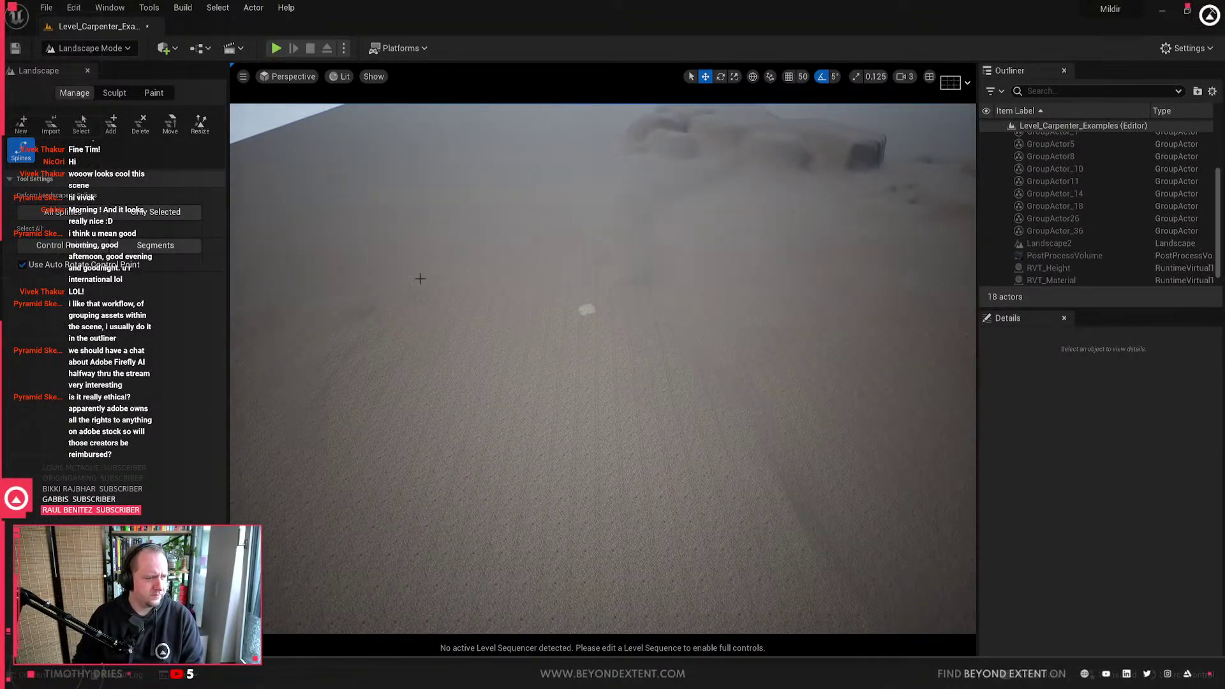
click(107, 47)
click(102, 69)
right_drag(383, 306, 670, 436)
Step: Return to Landscape mode and activate the Flatten sculpting tool over the raised terrain
click(105, 48)
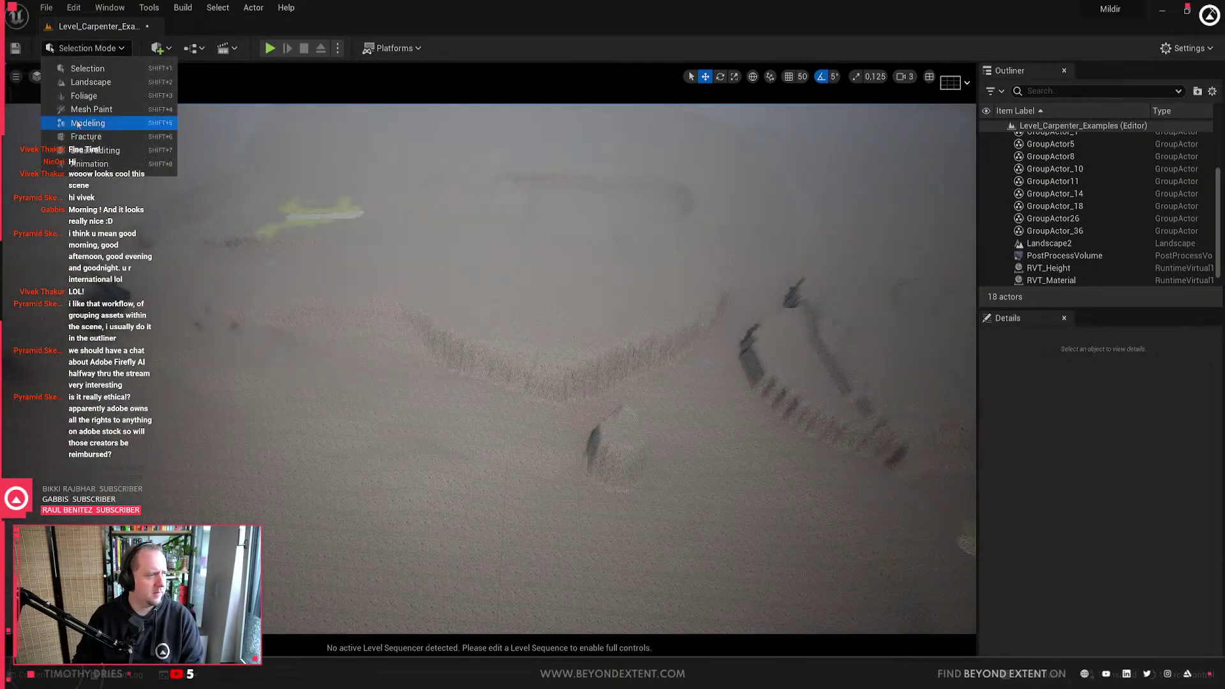
click(108, 84)
click(104, 95)
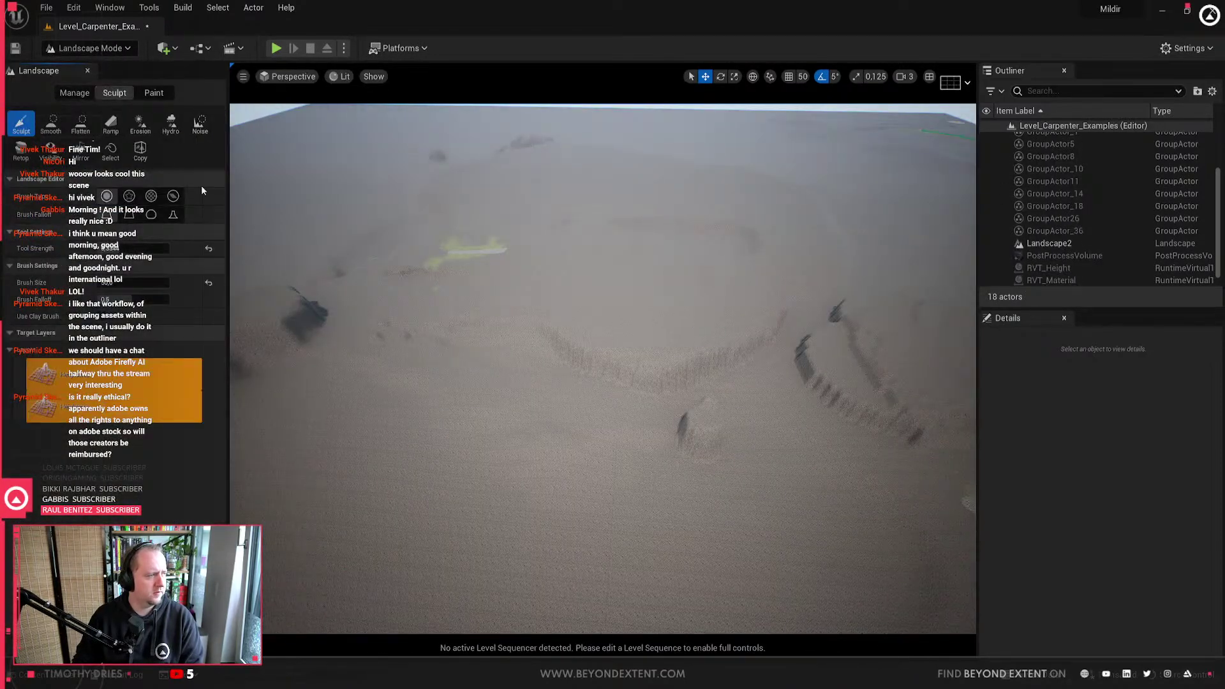
click(82, 131)
right_drag(686, 391, 637, 375)
right_drag(434, 309, 482, 378)
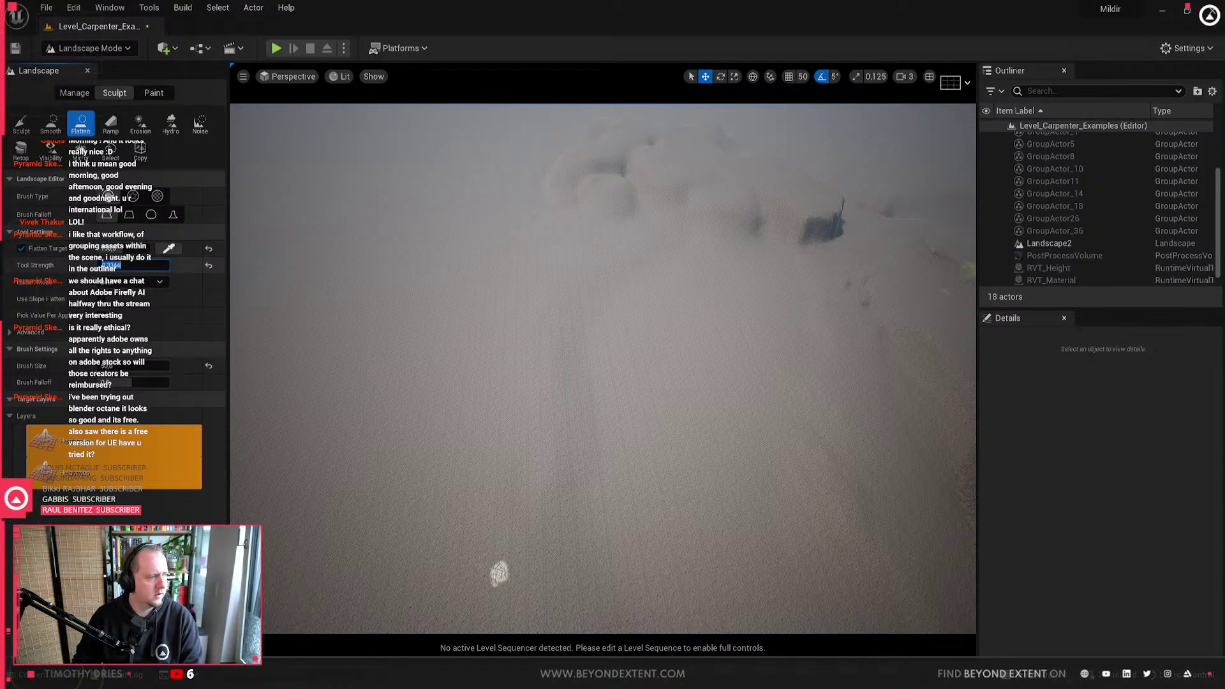
Step: Raise the Flatten tool's strength and enlarge the brush, and level the mounds on the raised terrain
drag(146, 266, 214, 266)
right_drag(587, 366, 676, 377)
drag(113, 366, 159, 366)
mouse_move(506, 411)
mouse_down()
mouse_move(319, 370)
mouse_move(850, 334)
mouse_move(704, 272)
mouse_move(451, 200)
mouse_move(719, 320)
mouse_move(476, 555)
mouse_move(605, 486)
mouse_up()
right_drag(841, 382, 925, 322)
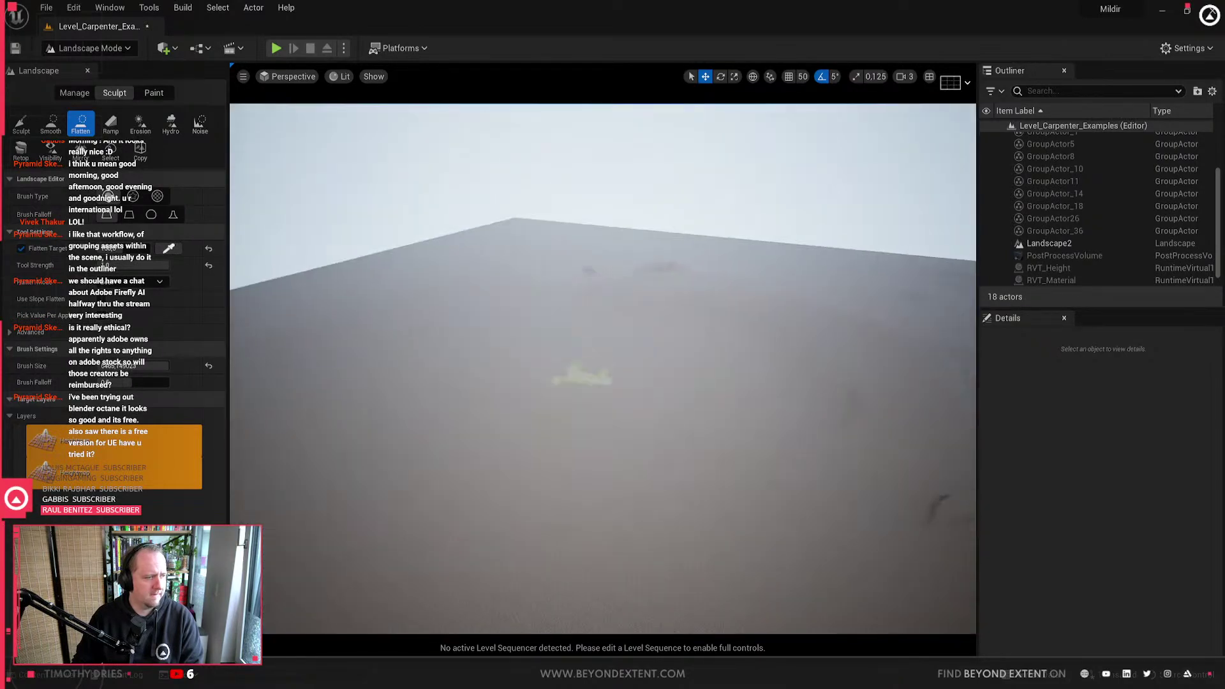
Step: Flatten the remaining uneven ground across the wide dark landscape with the enlarged brush
mouse_move(841, 381)
mouse_down()
mouse_move(695, 331)
mouse_move(684, 266)
mouse_move(815, 342)
mouse_move(623, 342)
mouse_move(752, 420)
mouse_move(595, 473)
mouse_up()
mouse_move(808, 490)
right_down()
mouse_move(906, 555)
mouse_move(875, 485)
mouse_move(817, 479)
mouse_move(893, 517)
mouse_move(897, 554)
right_up()
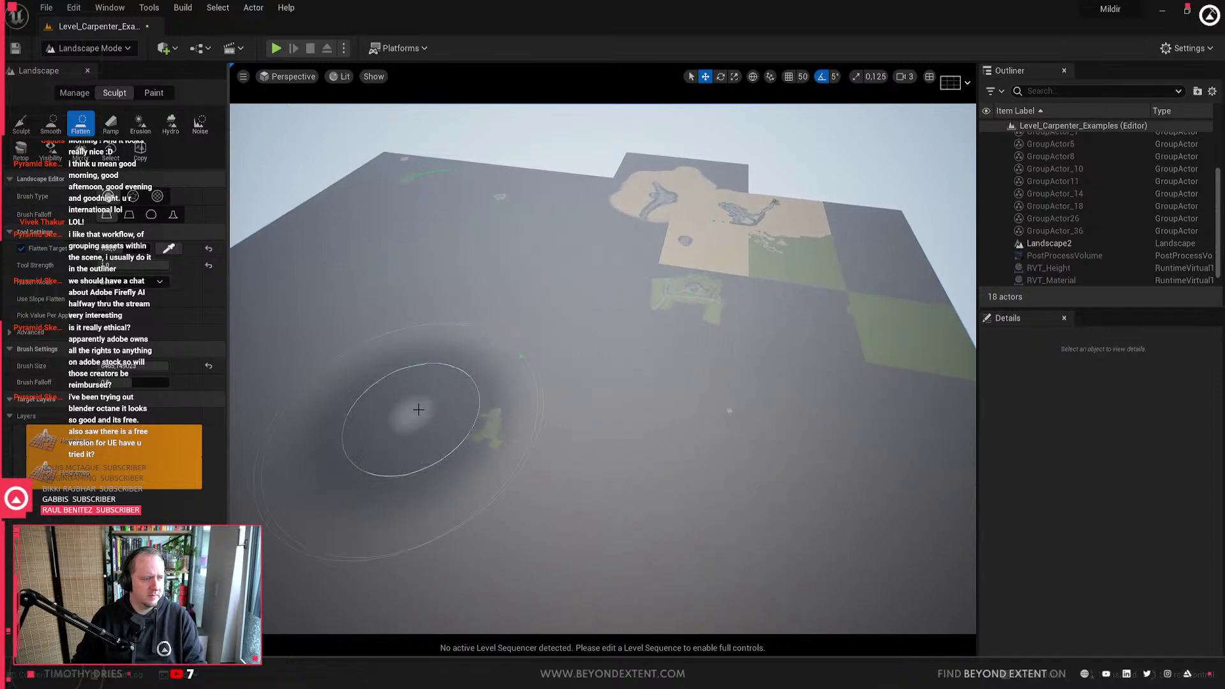
key(w)
mouse_move(454, 411)
right_down()
mouse_move(383, 408)
mouse_move(454, 411)
right_up()
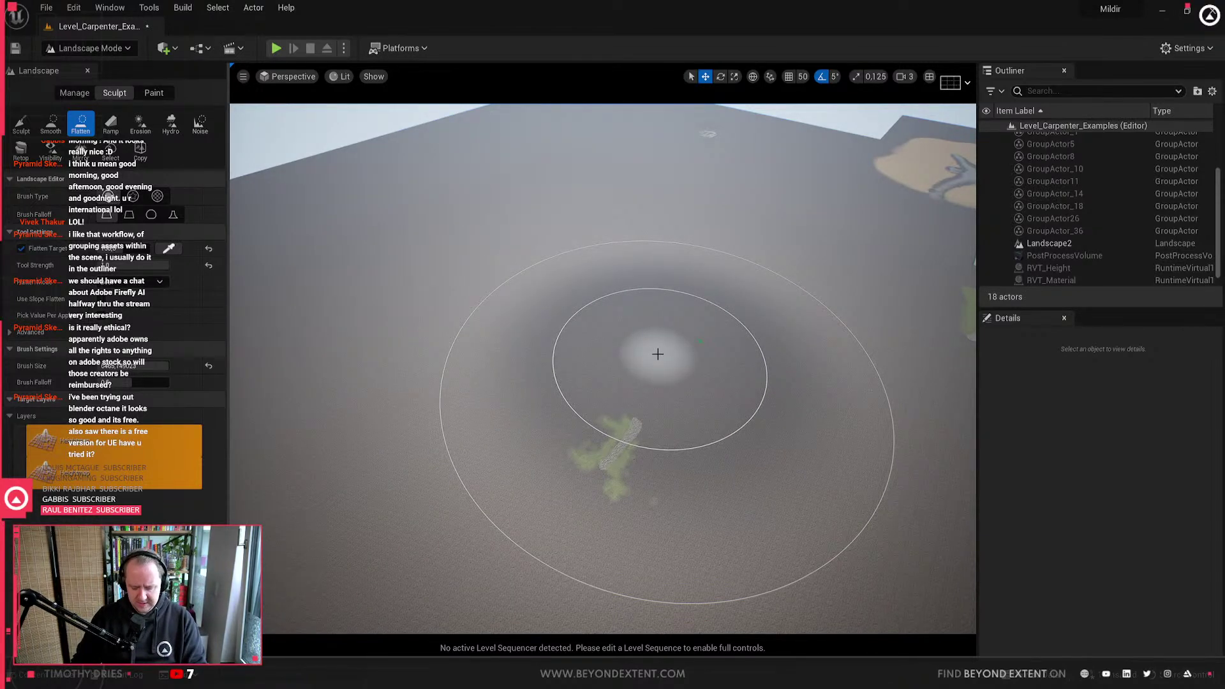
right_drag(658, 353, 721, 334)
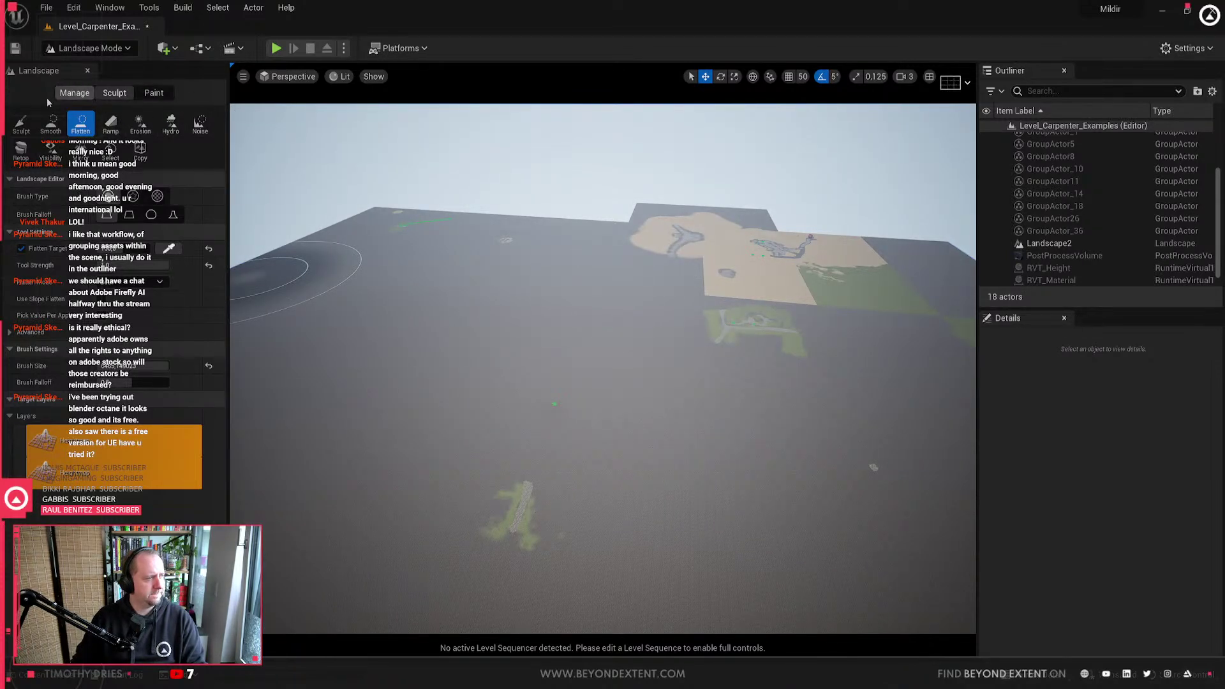
Step: Activate the landscape component Delete tool and remove the components protruding beyond the far edge, including the sandy path area
click(75, 93)
click(141, 123)
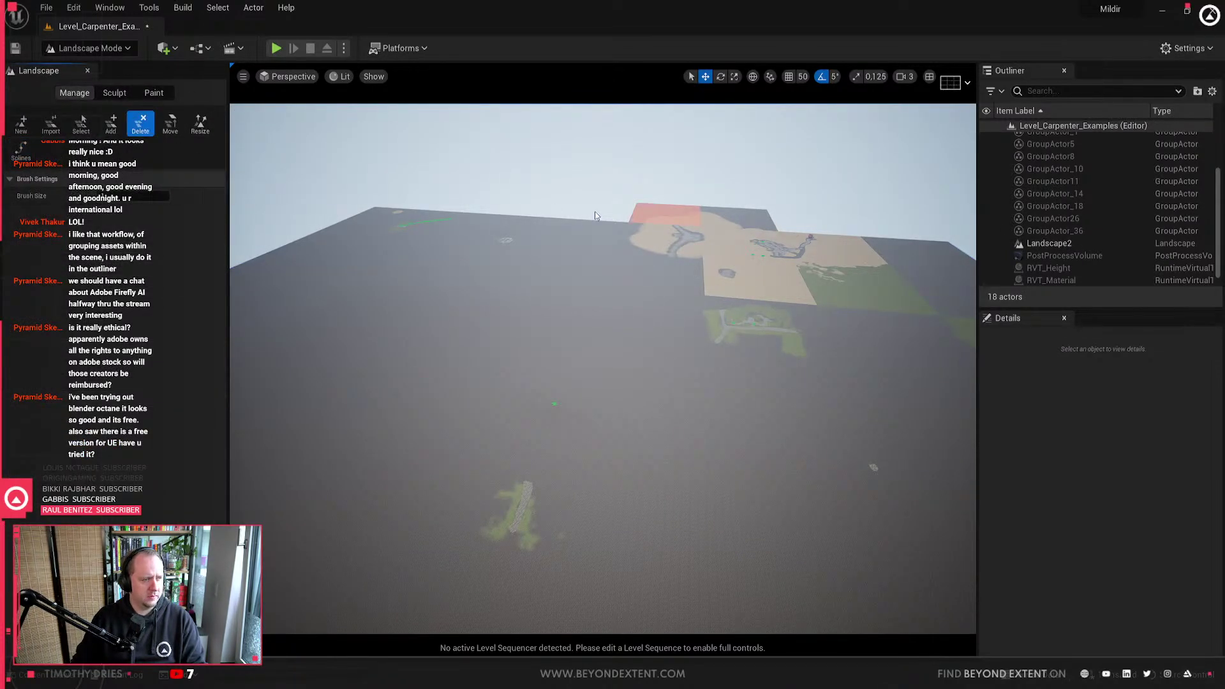
click(801, 226)
key(s)
mouse_move(801, 225)
right_down()
mouse_move(849, 225)
mouse_move(657, 226)
mouse_move(836, 226)
mouse_move(823, 228)
right_up()
drag(427, 237, 869, 248)
right_drag(516, 249, 803, 325)
Step: Delete further rows of landscape components along the outer edges to trim the terrain down
click(573, 262)
right_drag(735, 374, 764, 446)
drag(768, 235, 721, 569)
right_drag(721, 572, 697, 519)
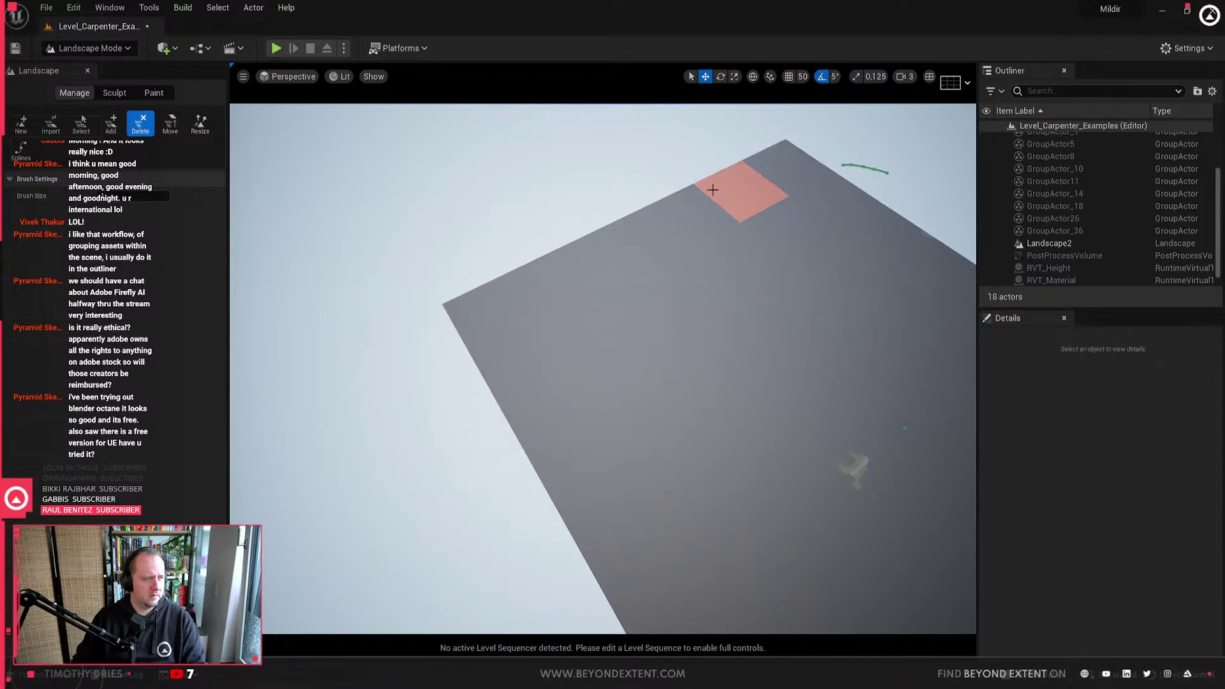
drag(794, 161, 452, 284)
drag(356, 348, 682, 206)
right_drag(681, 205, 775, 245)
right_drag(367, 329, 367, 303)
Step: Activate the landscape Splines tool and delete the isolated green control point in the middle of the terrain
click(207, 124)
click(21, 150)
right_drag(612, 344, 640, 397)
click(626, 385)
key(Delete)
right_drag(757, 317, 863, 177)
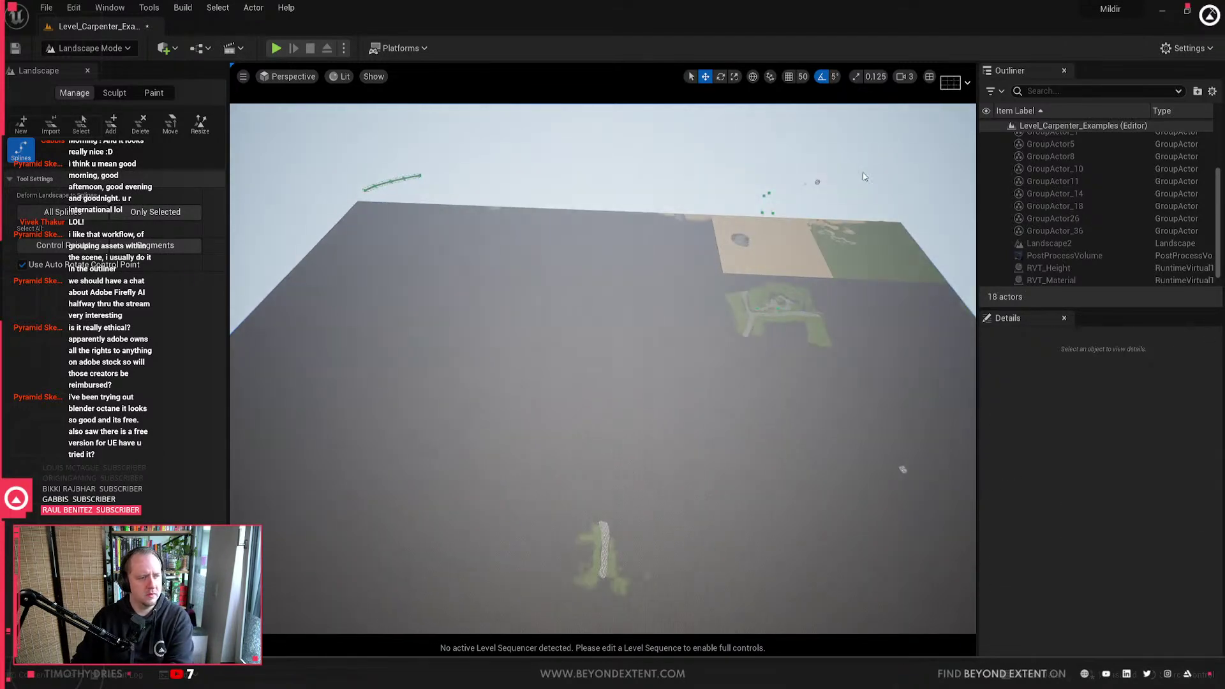
Step: Delete the leftover spline points and the curved spline floating beyond the far edge, joining the attached segments
right_drag(742, 219, 761, 212)
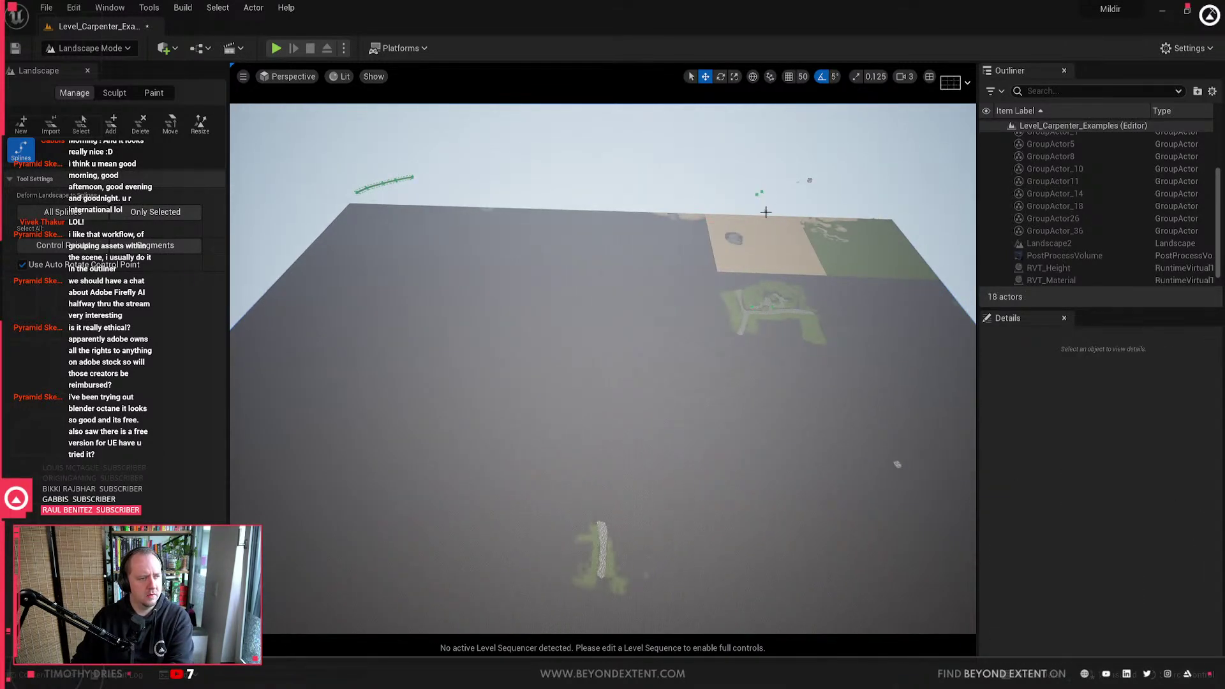
click(361, 189)
click(386, 185)
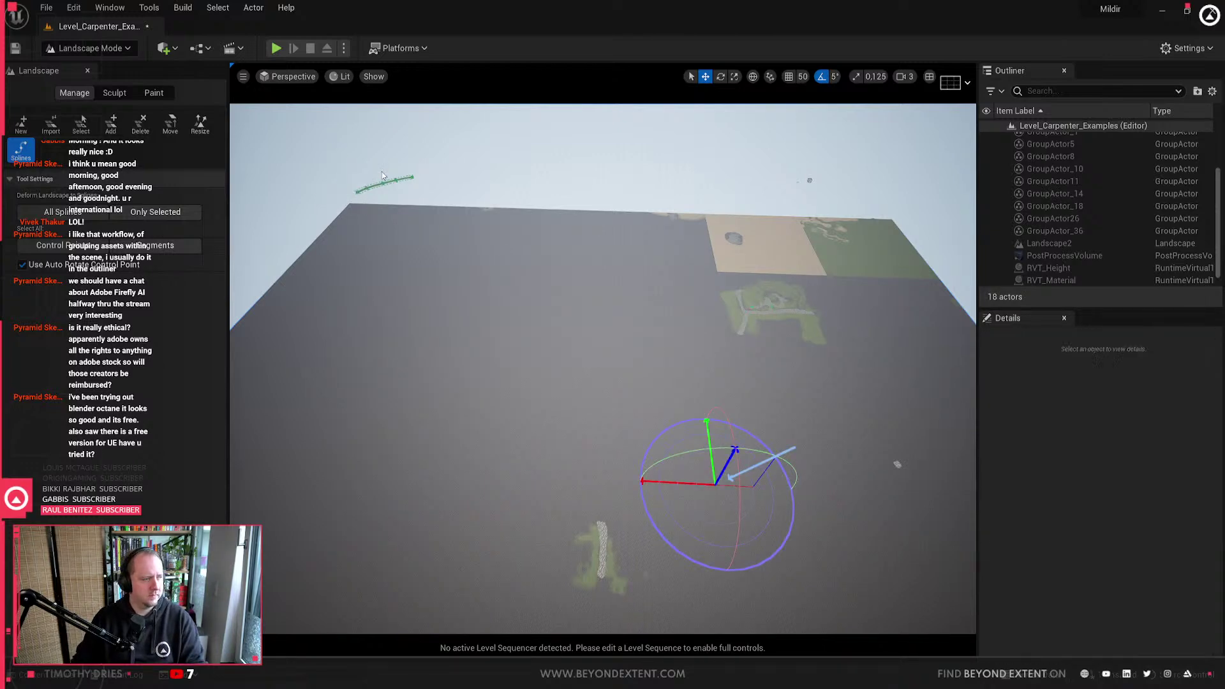
key(Delete)
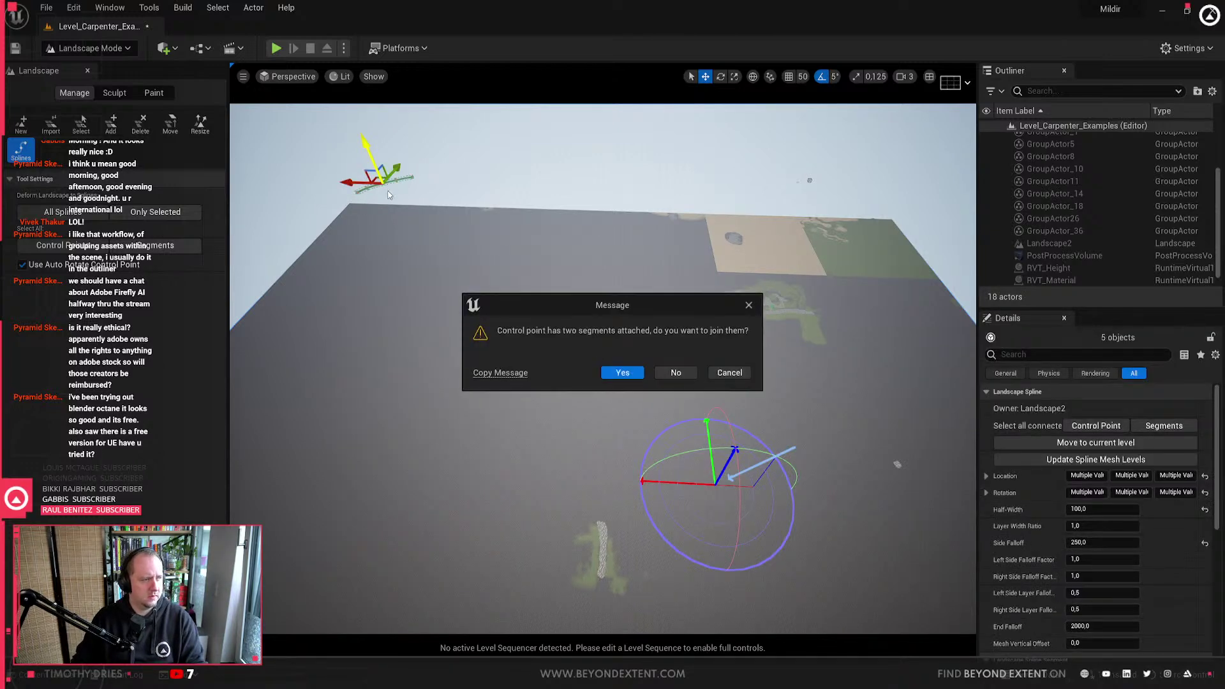
click(627, 373)
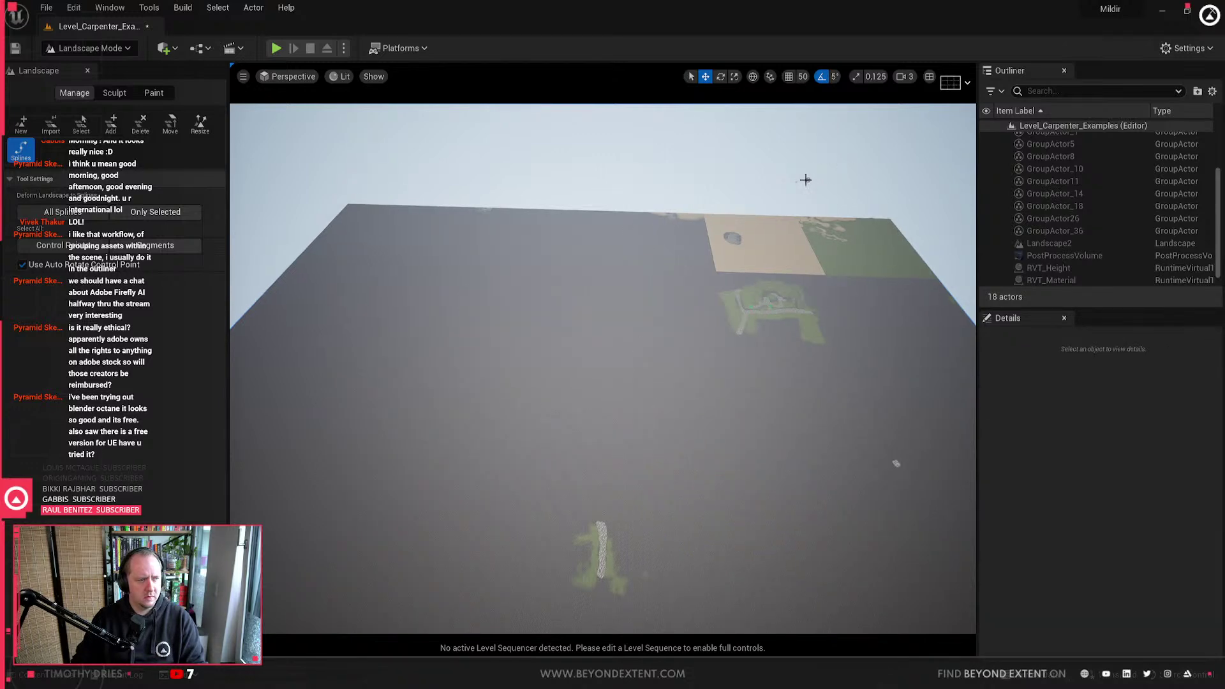
right_drag(656, 347, 758, 370)
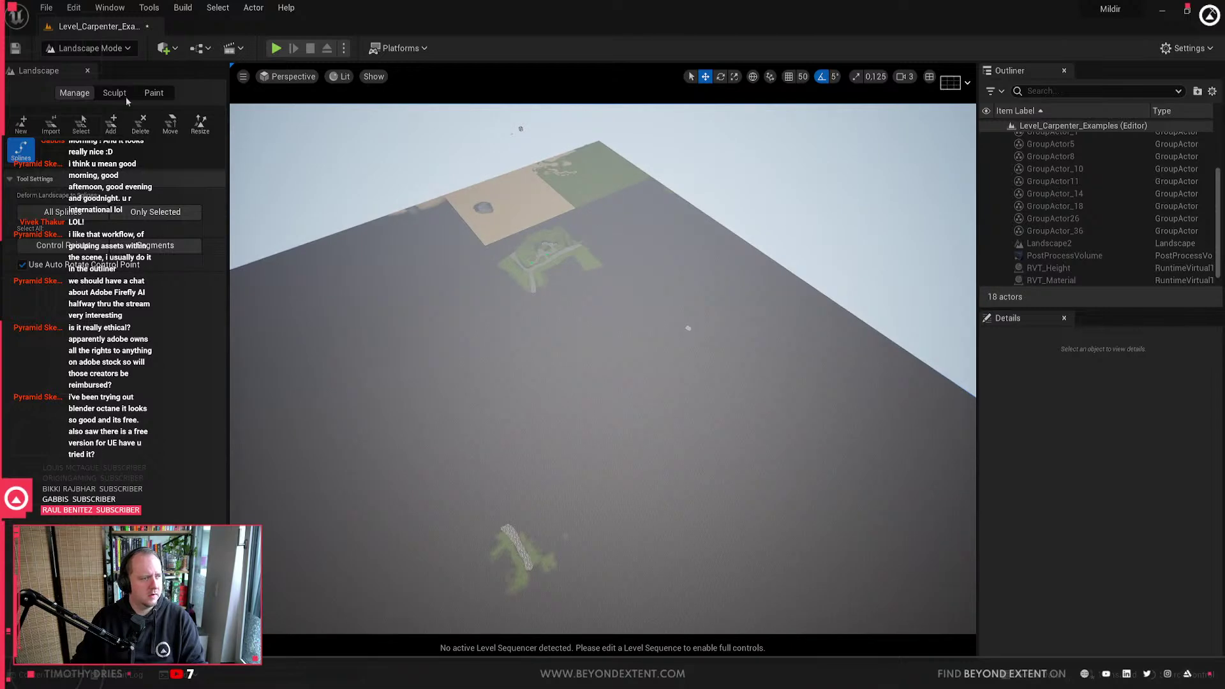
Step: Switch to Selection mode and place the floating PostProcessVolume at location 0, 0, 370
click(98, 52)
click(96, 67)
right_drag(596, 180, 536, 93)
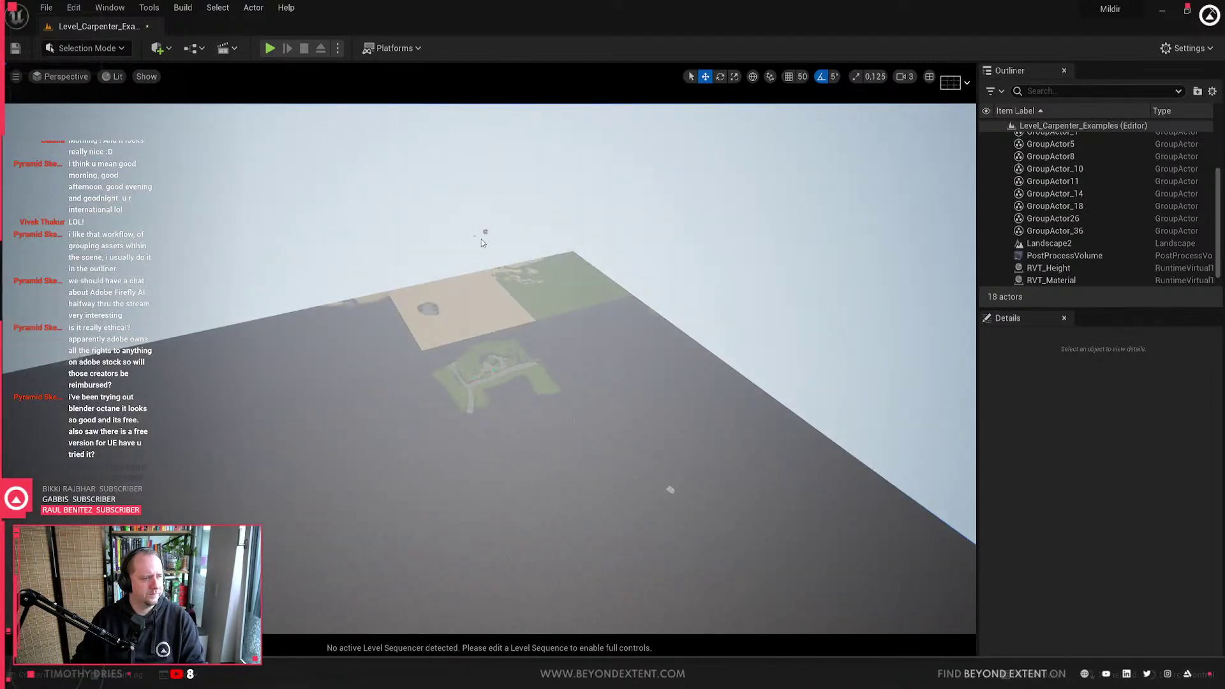
click(485, 233)
mouse_move(638, 198)
right_down()
mouse_move(606, 199)
mouse_move(638, 199)
right_up()
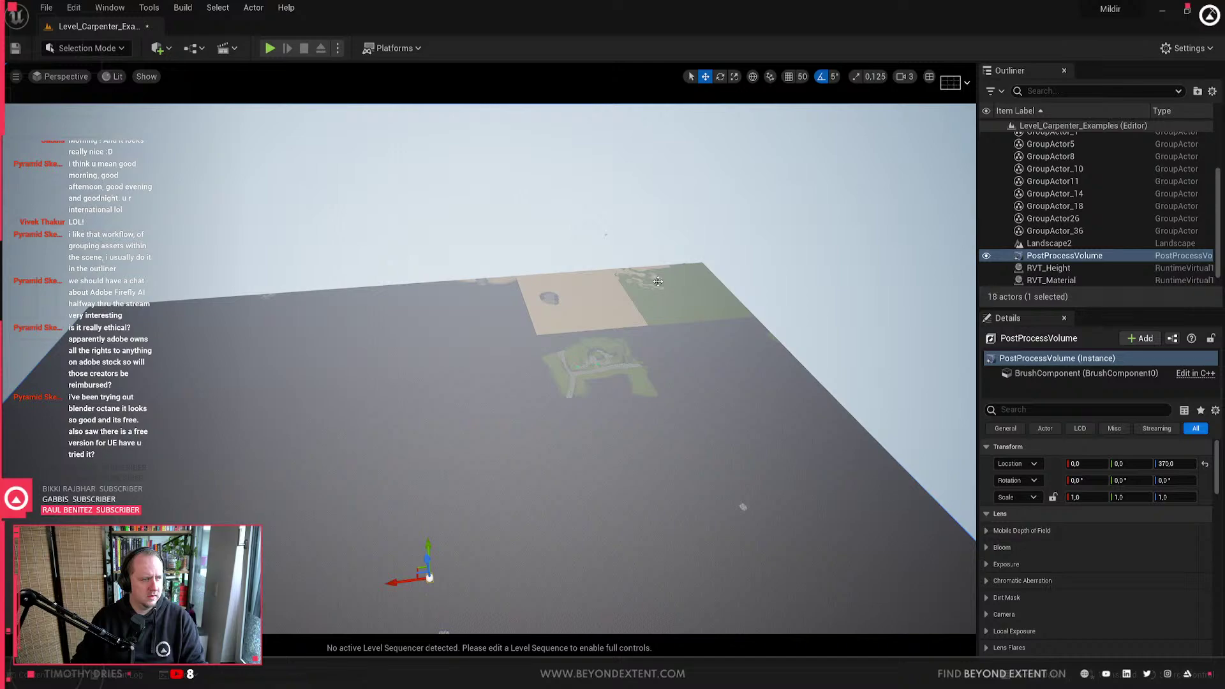
Step: Move BP_LightPresets to the world origin and raise it above the ground to a Z location of about 417
click(606, 234)
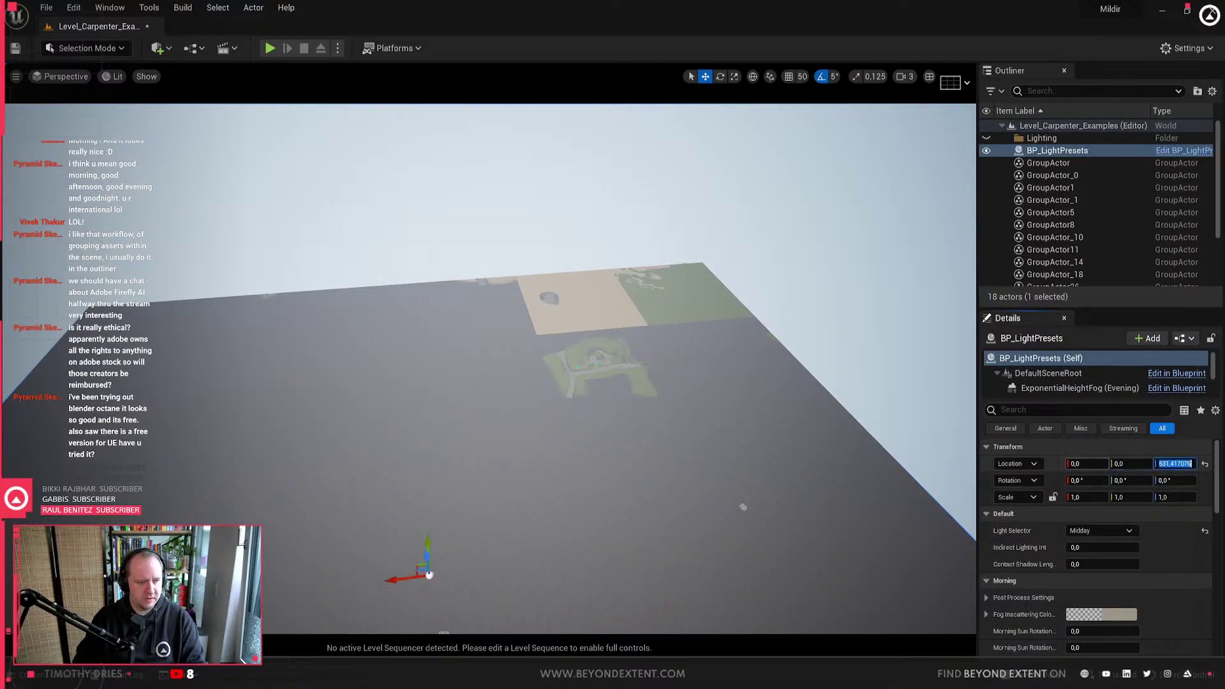
key(f)
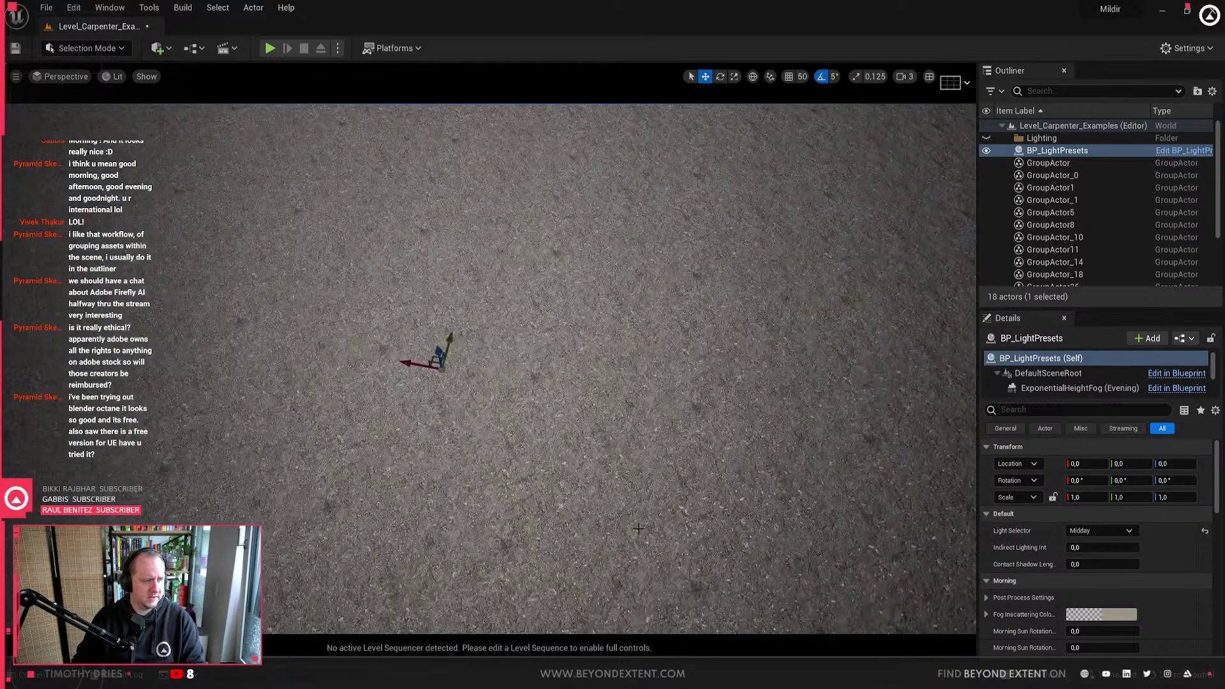
drag(437, 346, 445, 158)
right_drag(445, 158, 396, 86)
key(s)
right_drag(541, 351, 664, 329)
key(w)
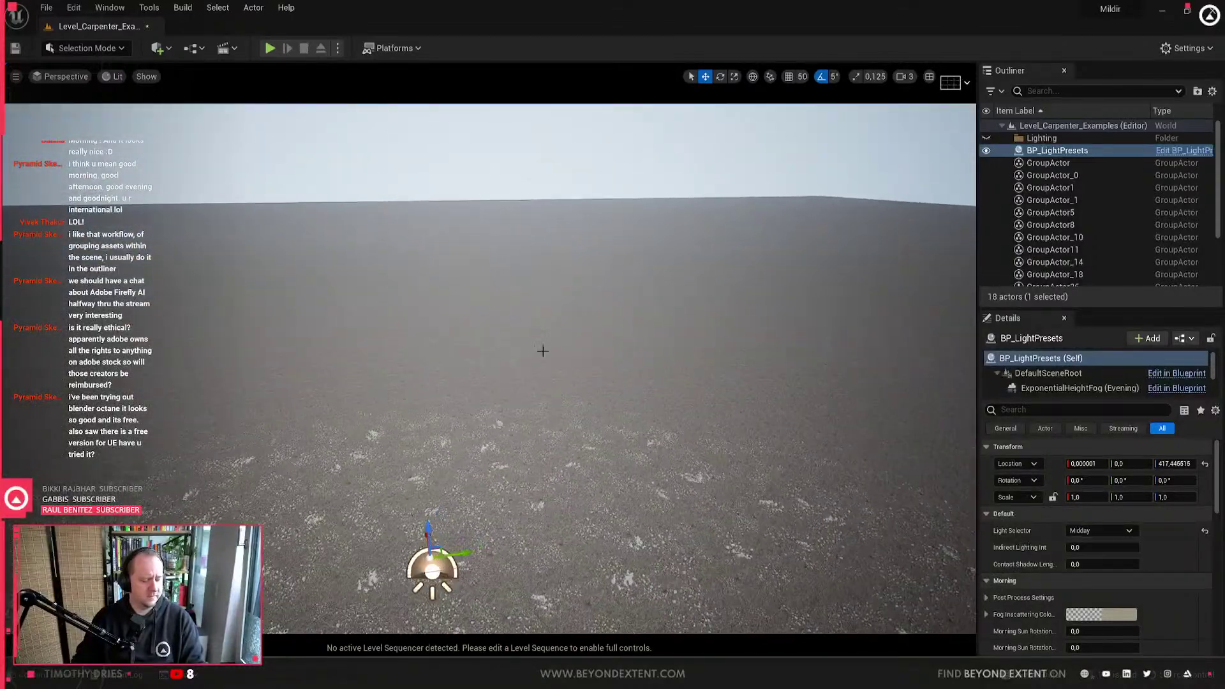
scroll(535, 395, up, 2)
right_drag(541, 467, 478, 530)
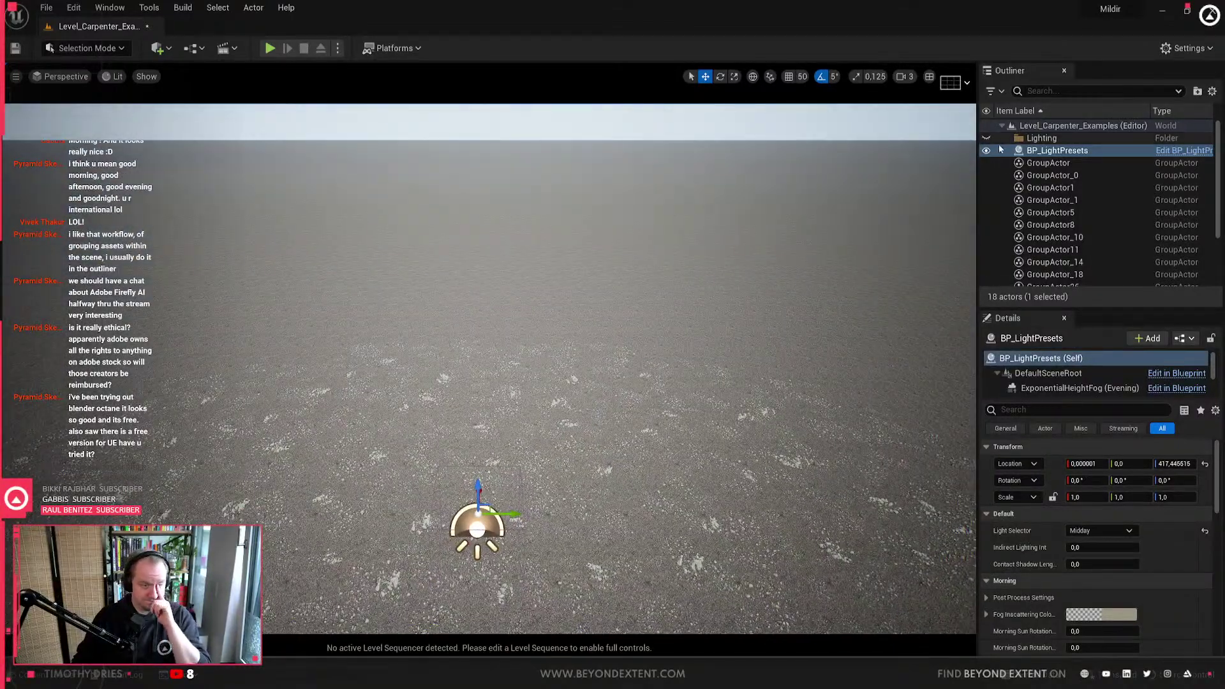
Step: Put BP_LightPresets into the Lighting folder and collapse that folder
drag(1000, 149, 1051, 138)
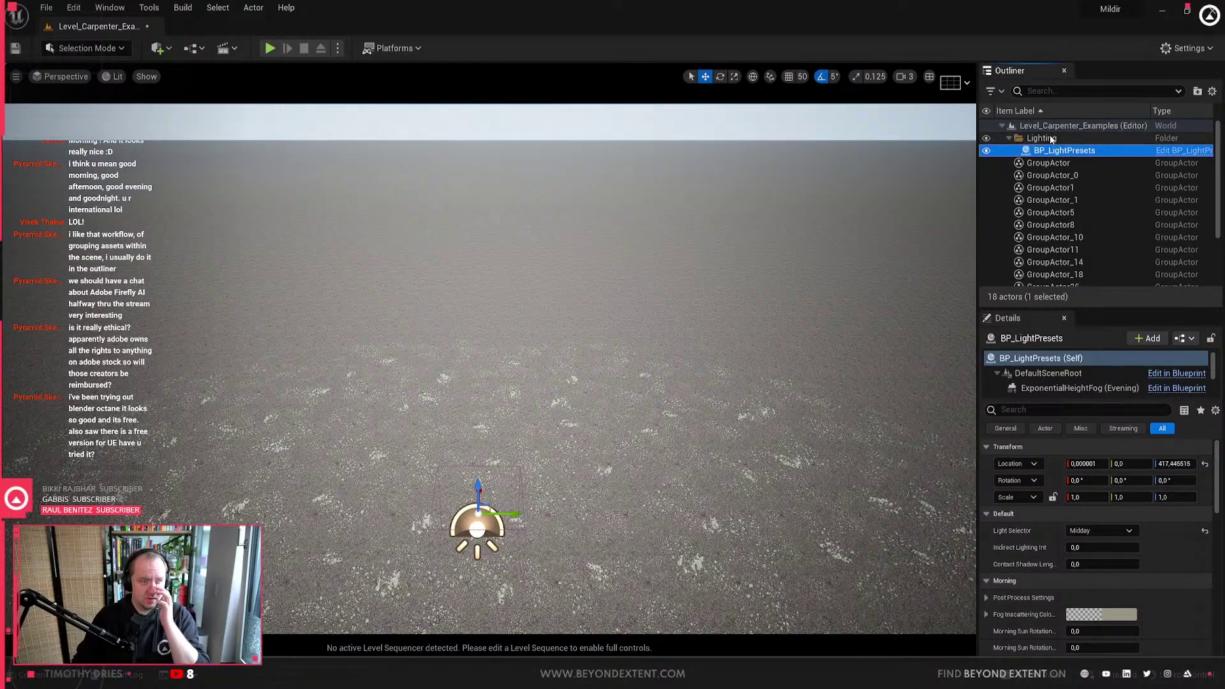
click(1009, 137)
key(s)
right_drag(829, 268, 765, 300)
scroll(1072, 232, down, 1)
scroll(1073, 237, down, 2)
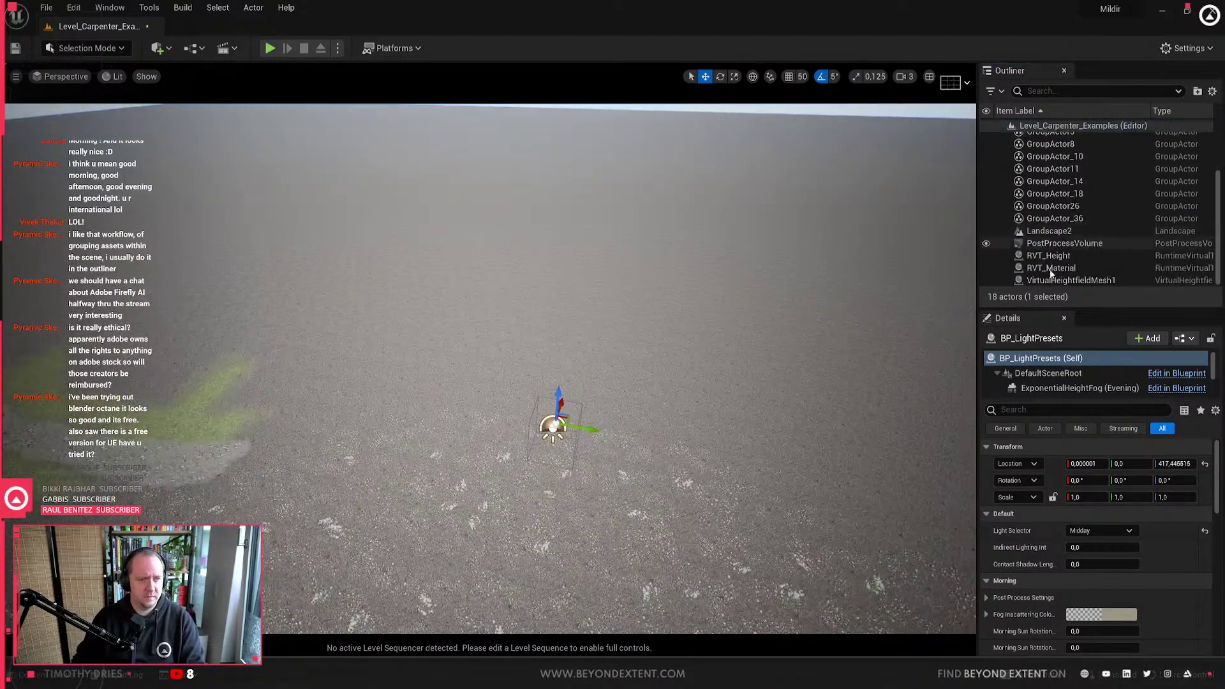
Step: Delete all the group actors from GroupActor through GroupActor_36
click(1069, 220)
scroll(1067, 217, up, 2)
shift+click(1054, 148)
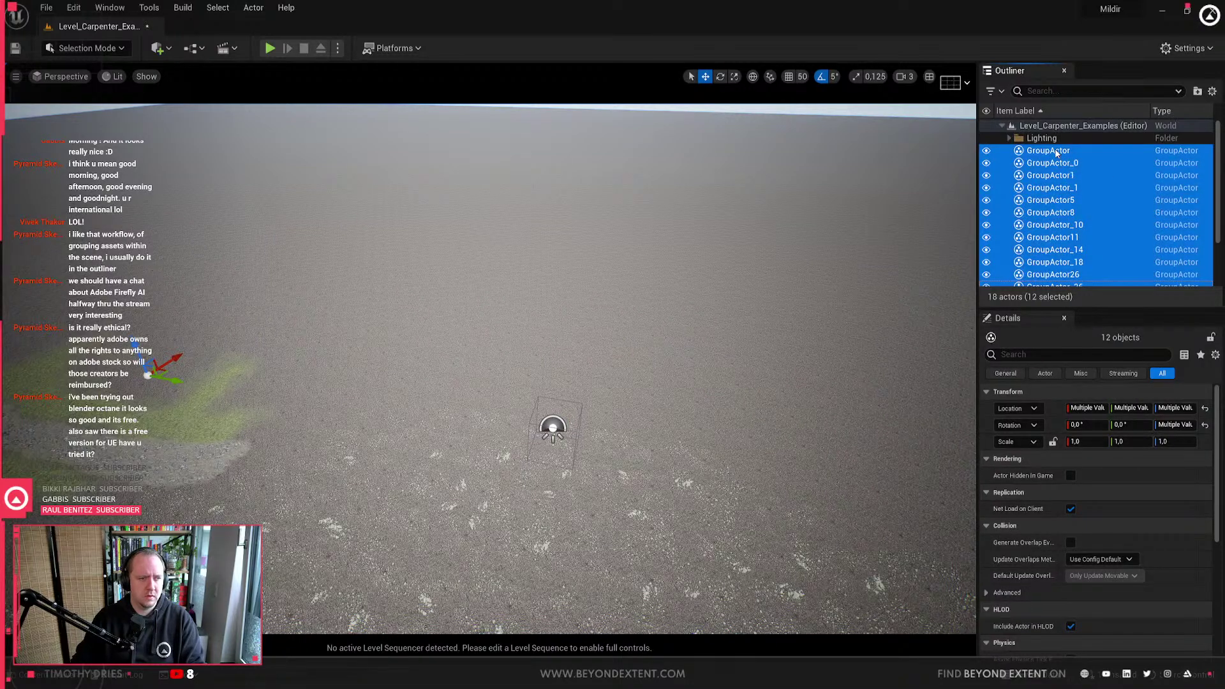
key(Delete)
Step: Go through the remaining actors and copy the virtual texture bounds onto VirtualHeightfieldMesh1
click(1055, 151)
click(1063, 166)
click(1061, 187)
click(1061, 200)
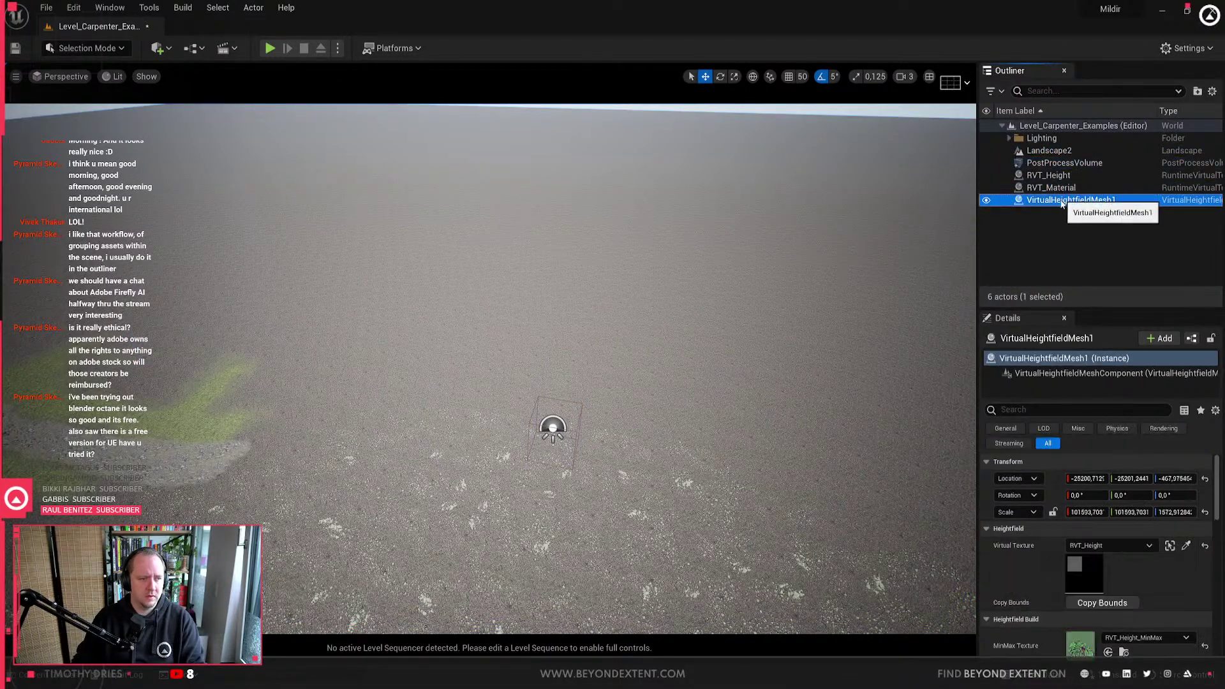
right_drag(919, 287, 913, 290)
key(s)
right_drag(490, 369, 440, 358)
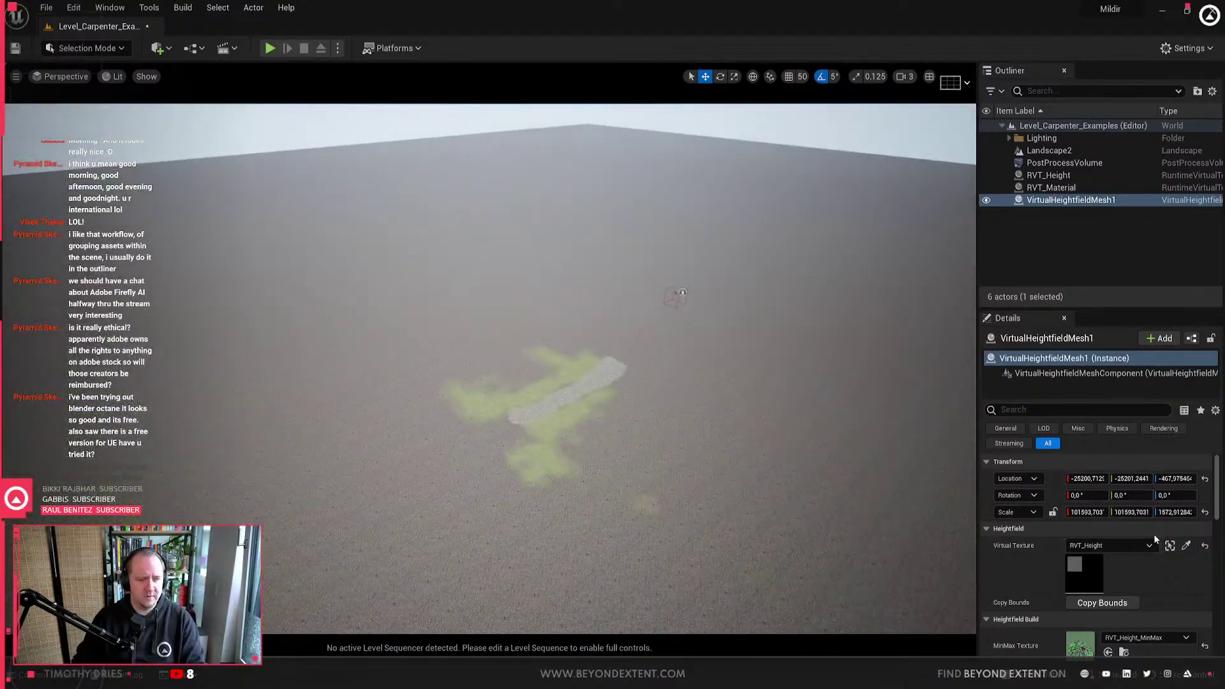
click(1128, 603)
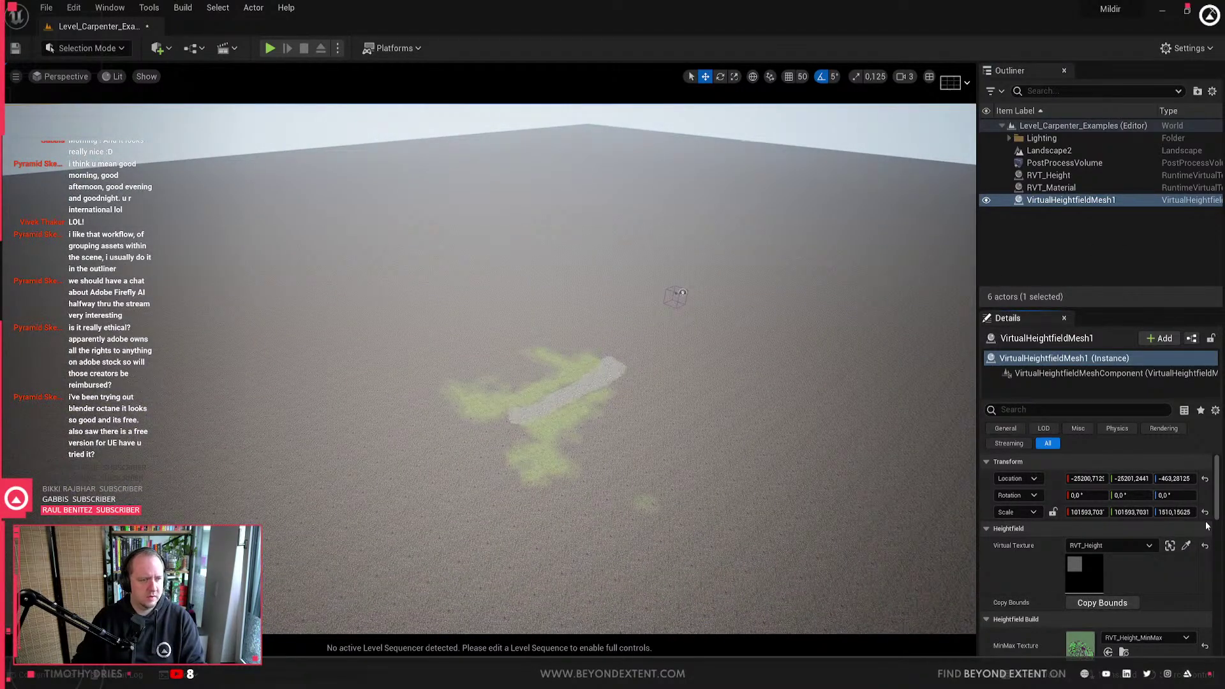
Step: Set the bounds of RVT_Material and RVT_Height from Landscape2
click(1059, 188)
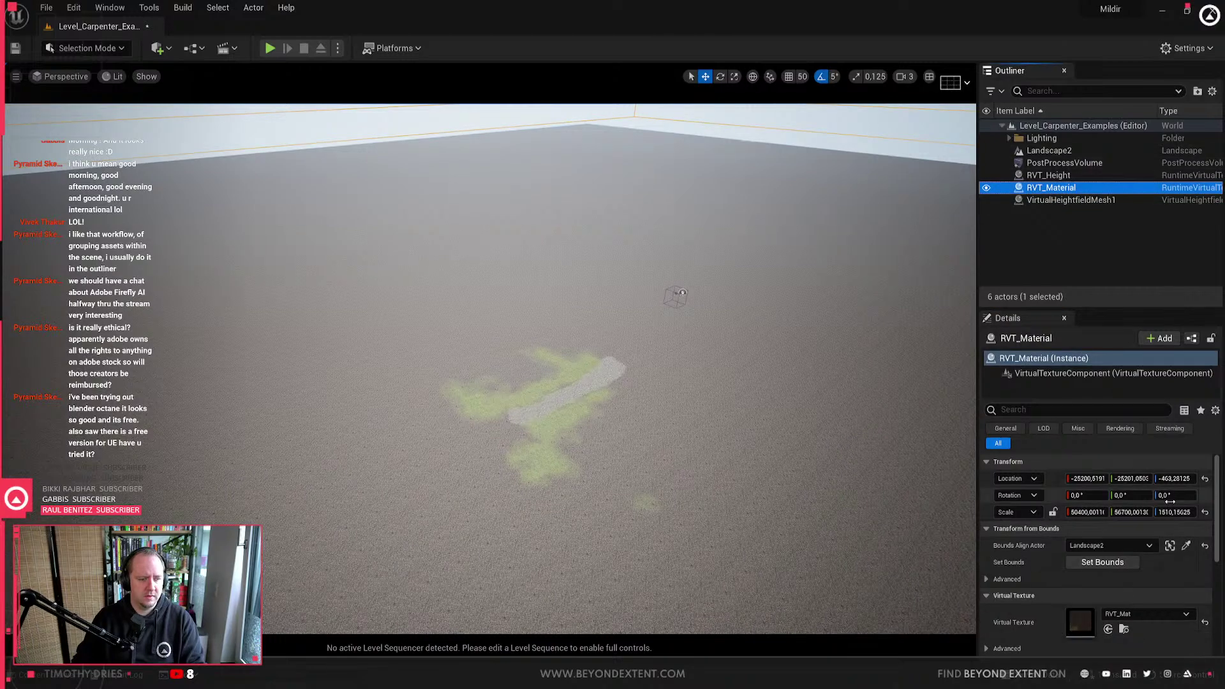
click(1110, 564)
click(1093, 176)
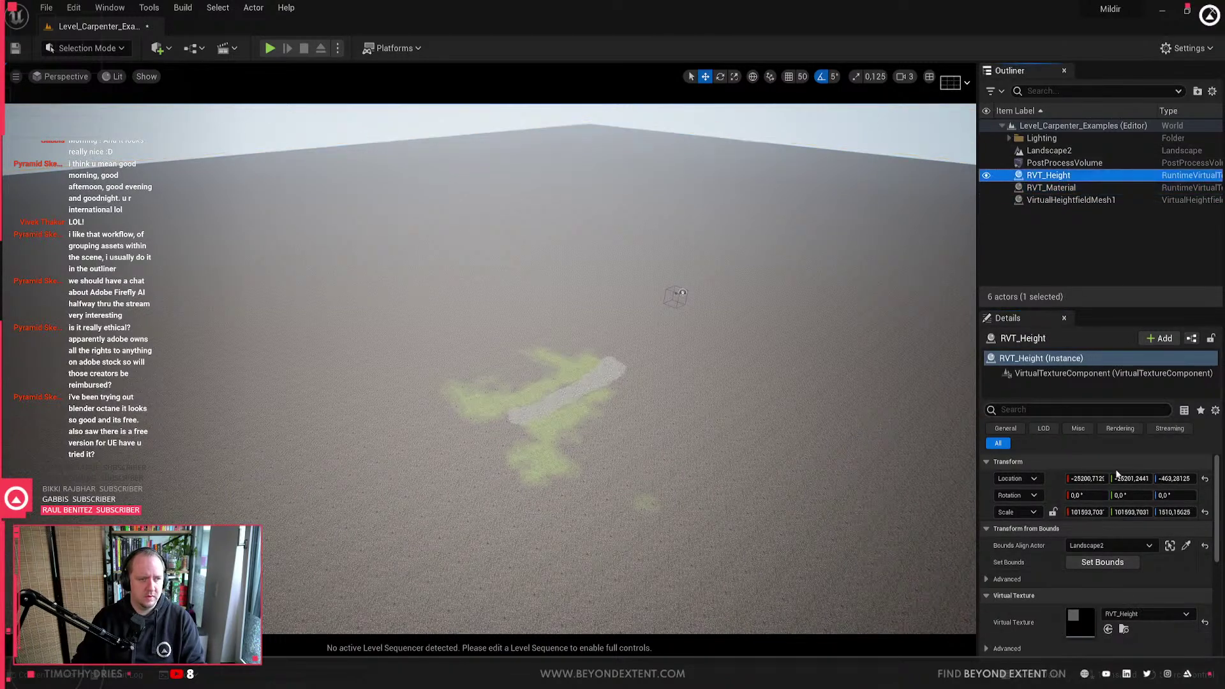
click(1102, 562)
click(708, 402)
Step: Copy the refreshed RVT_Height bounds onto VirtualHeightfieldMesh1 and check the ground around the light
click(1074, 201)
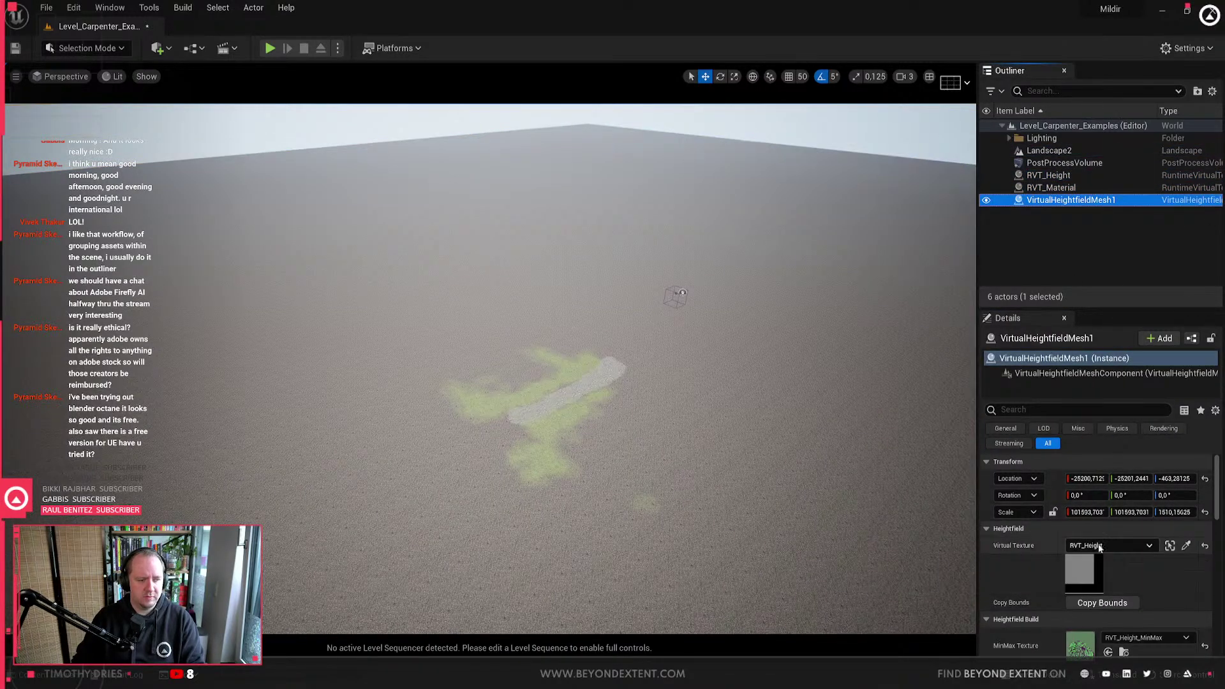
click(1104, 603)
right_drag(481, 388, 919, 422)
mouse_move(454, 319)
right_down()
mouse_move(454, 300)
mouse_move(454, 357)
mouse_move(455, 306)
right_up()
right_drag(501, 510, 604, 451)
Step: Browse the project content to the RVT folder's assets, and inspect the ground surface up close in the level
key(ctrl+space)
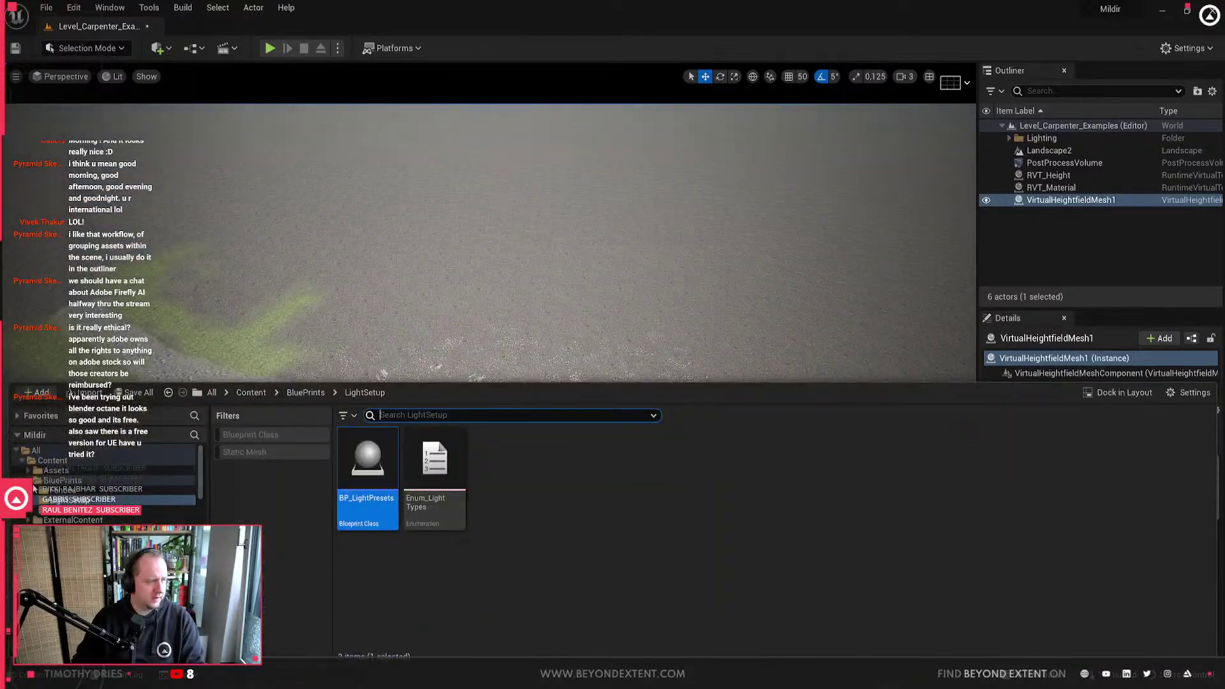
click(69, 481)
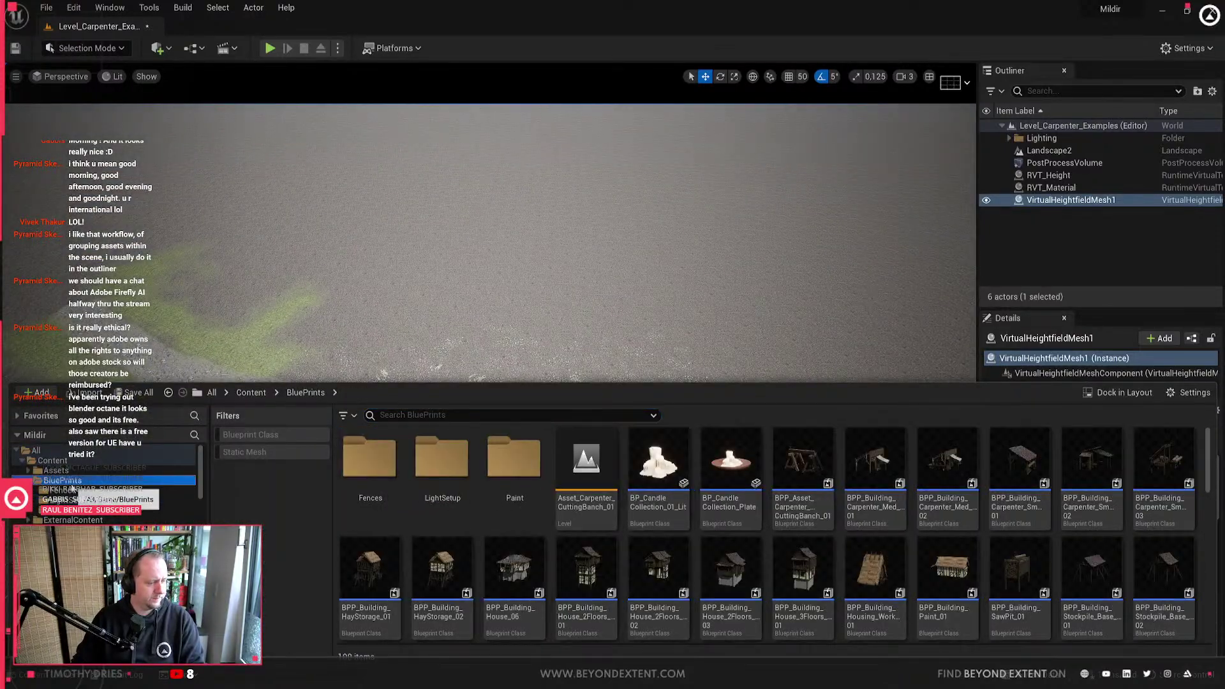
scroll(74, 494, down, 3)
click(71, 481)
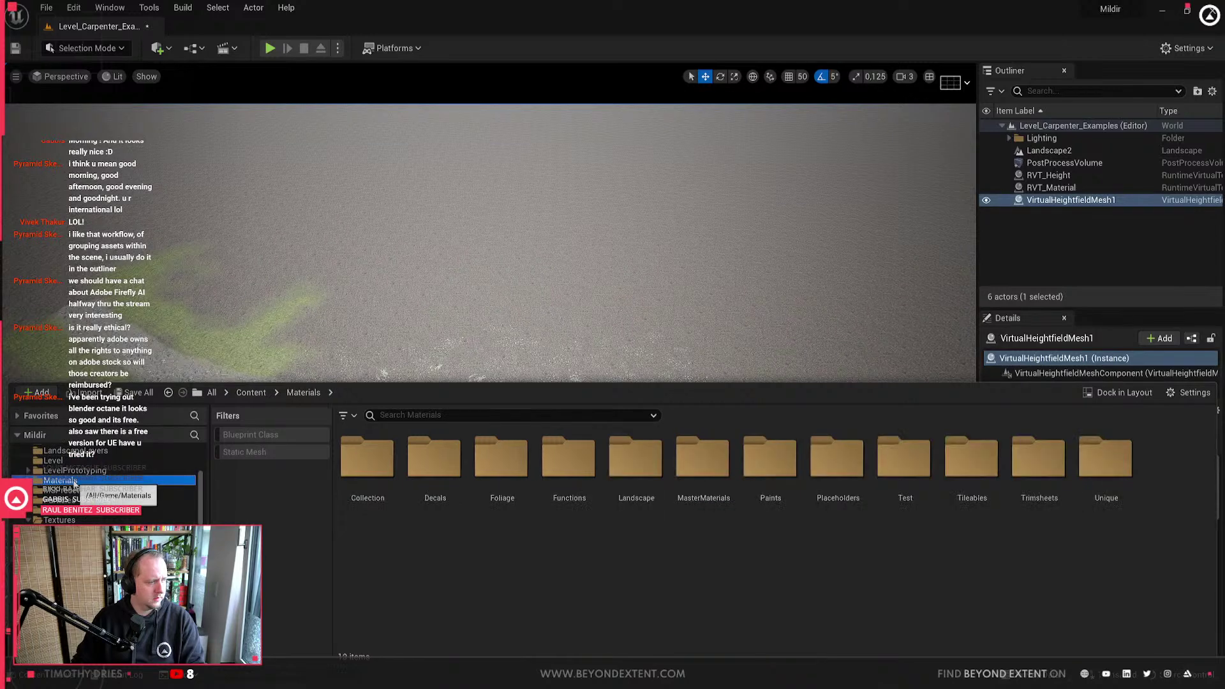
click(67, 511)
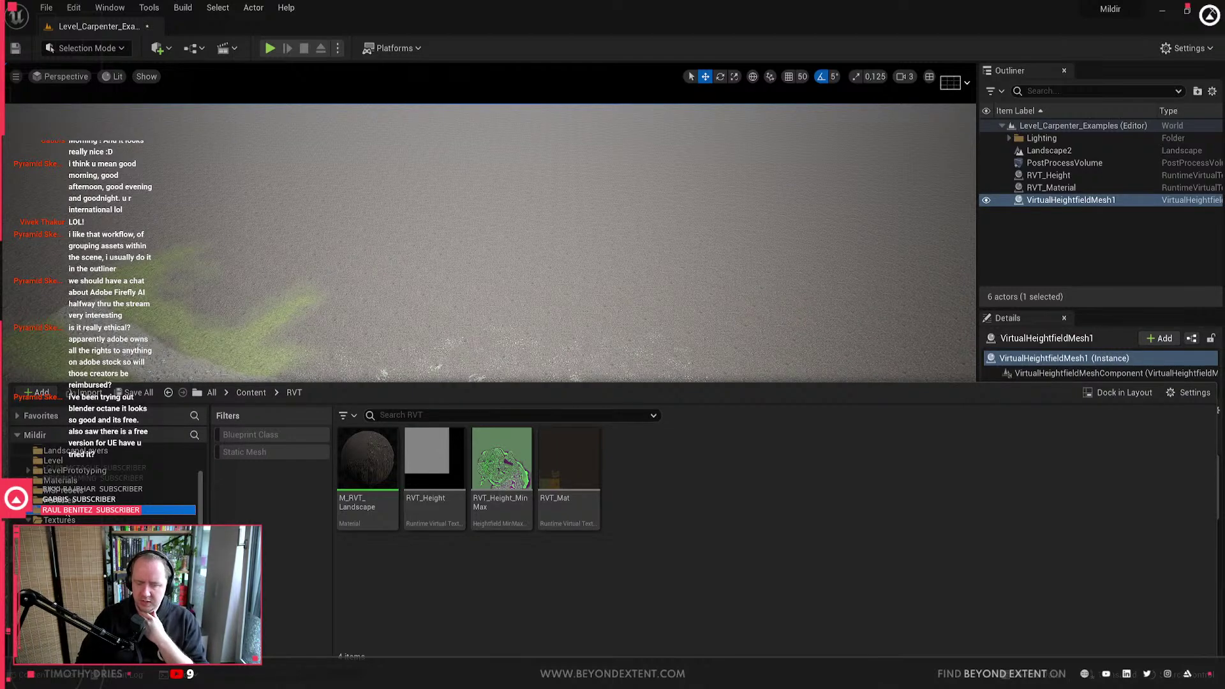
click(372, 331)
key(Escape)
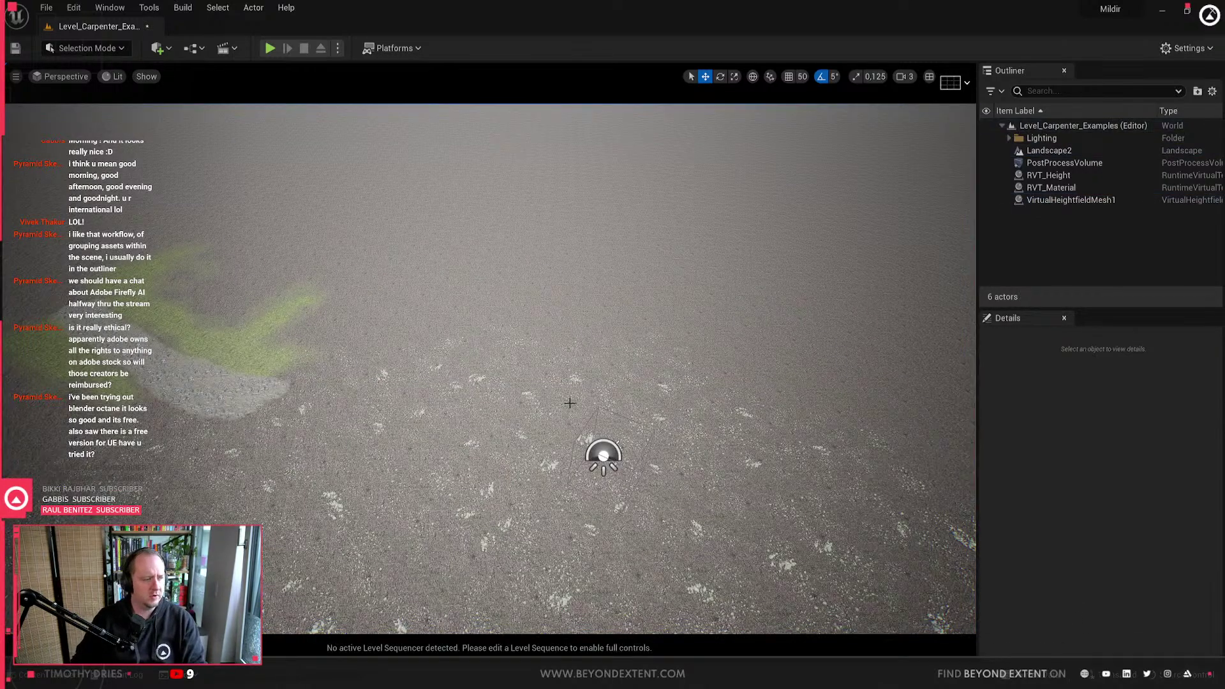
key(w)
right_drag(372, 332, 455, 313)
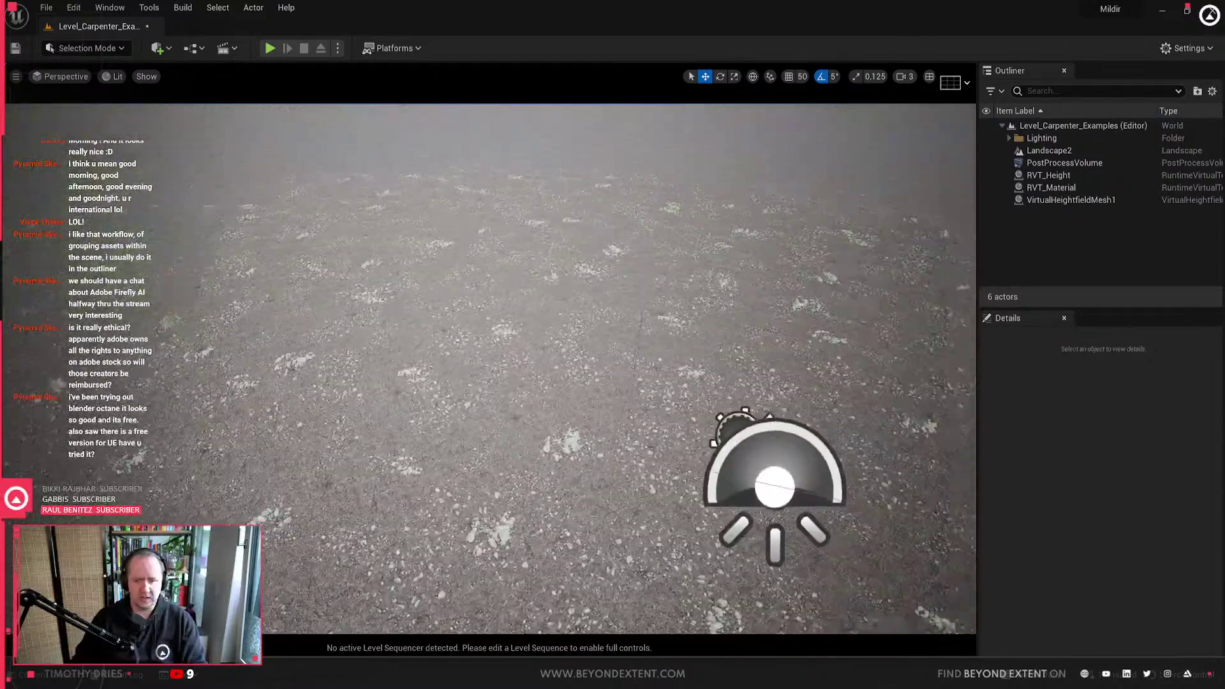